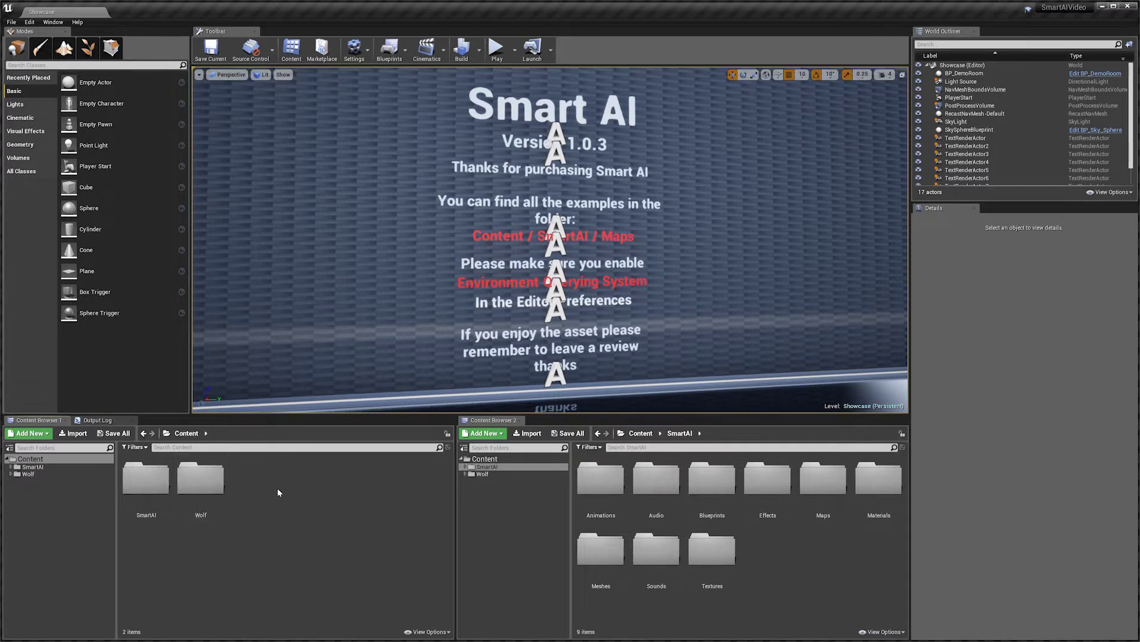
# Step: Open SK_Wolf_Skeleton from the Wolf meshes folder and select the Humanoid rig for retargeting
pyautogui.doubleClick(202, 481)
pyautogui.doubleClick(307, 484)
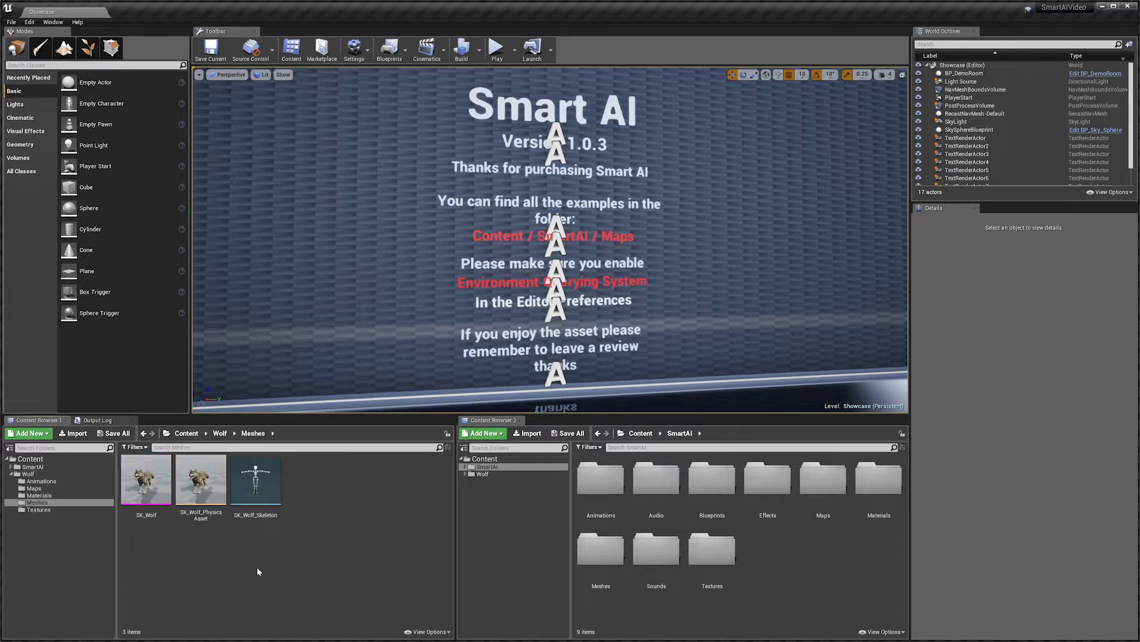
pyautogui.doubleClick(248, 515)
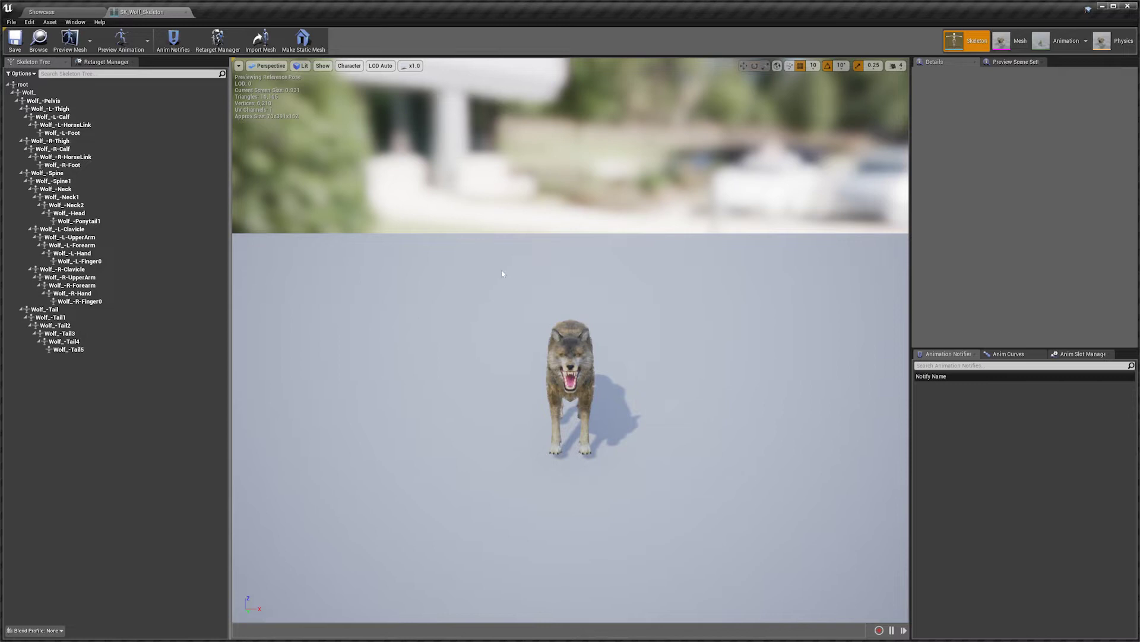
pyautogui.click(107, 62)
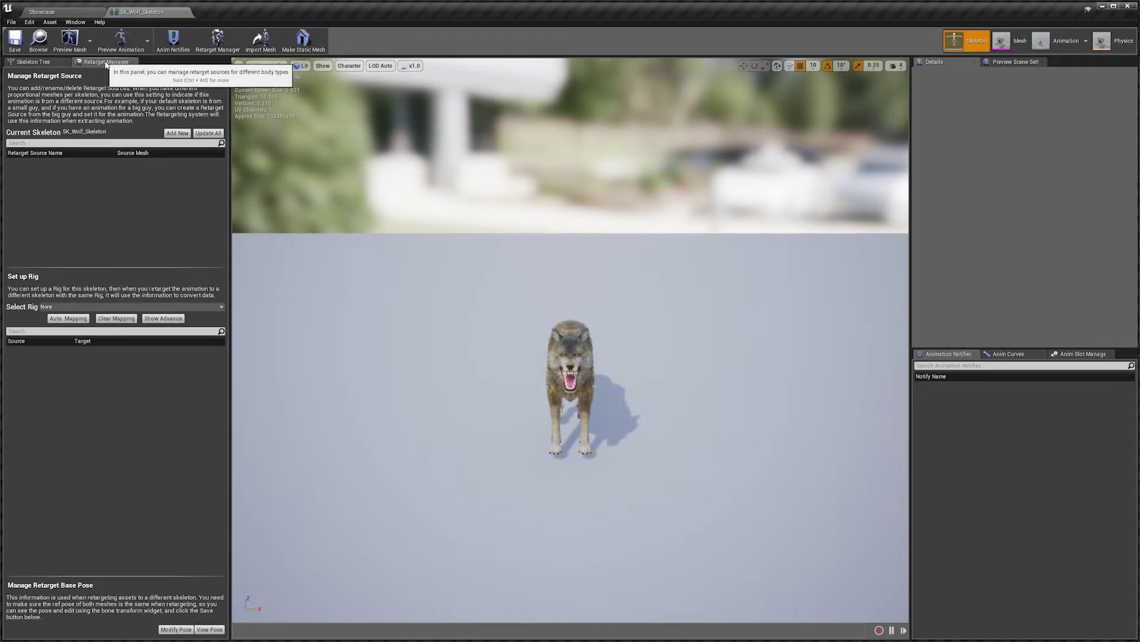
pyautogui.click(128, 307)
pyautogui.click(83, 323)
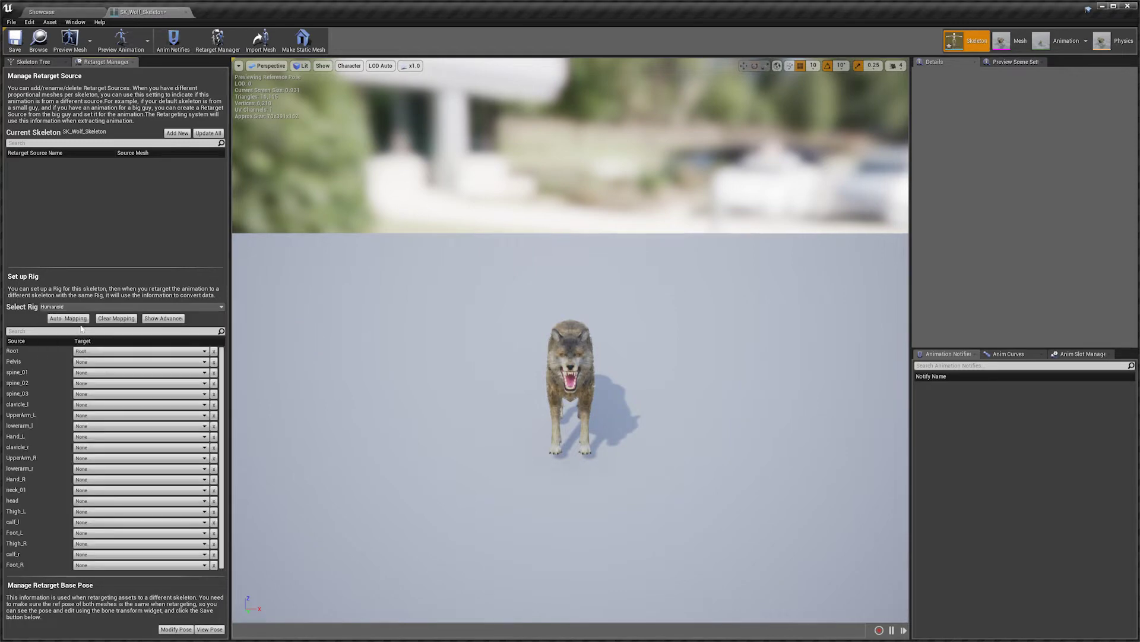
# Step: Open Dear_Skeleton from the SmartAI/Meshes/Skeletal folder
pyautogui.click(60, 14)
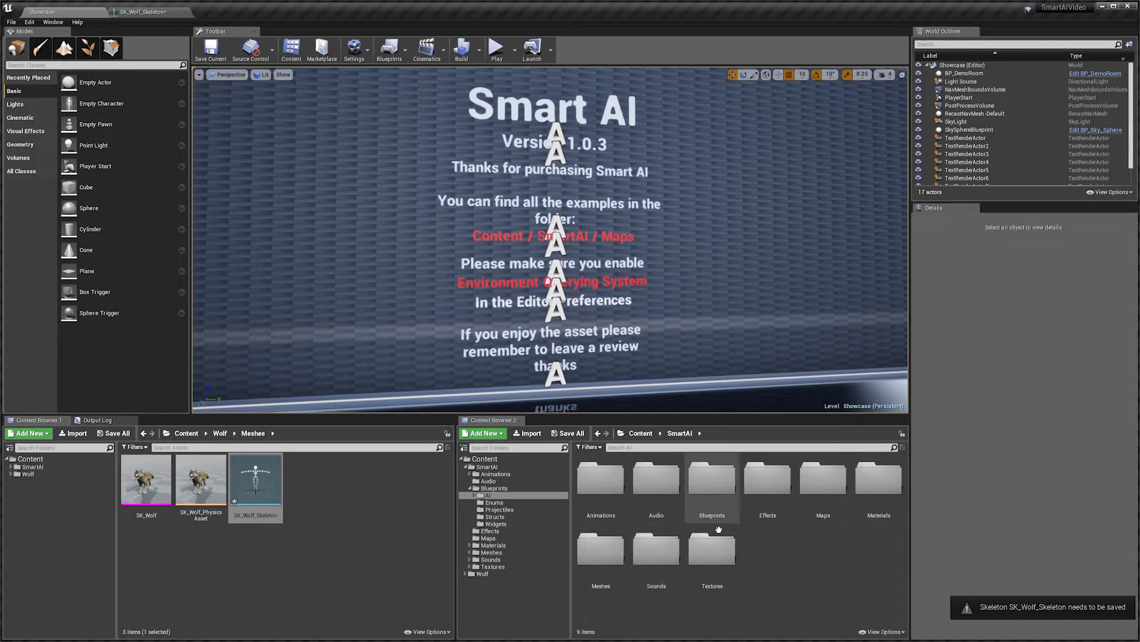
pyautogui.click(499, 467)
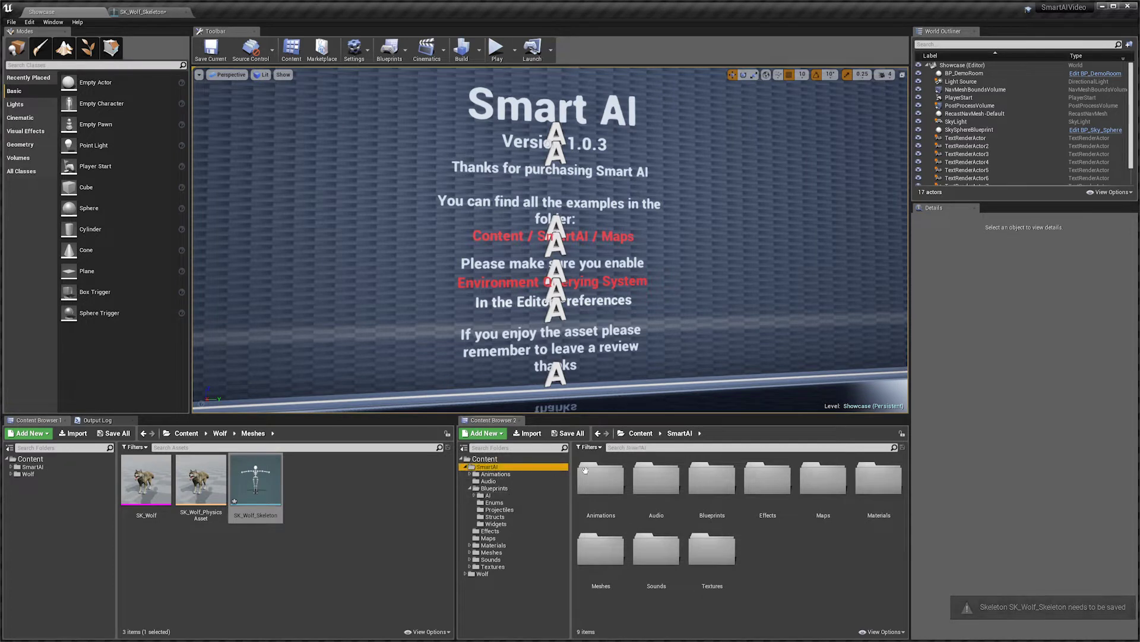
pyautogui.doubleClick(600, 543)
pyautogui.doubleClick(600, 478)
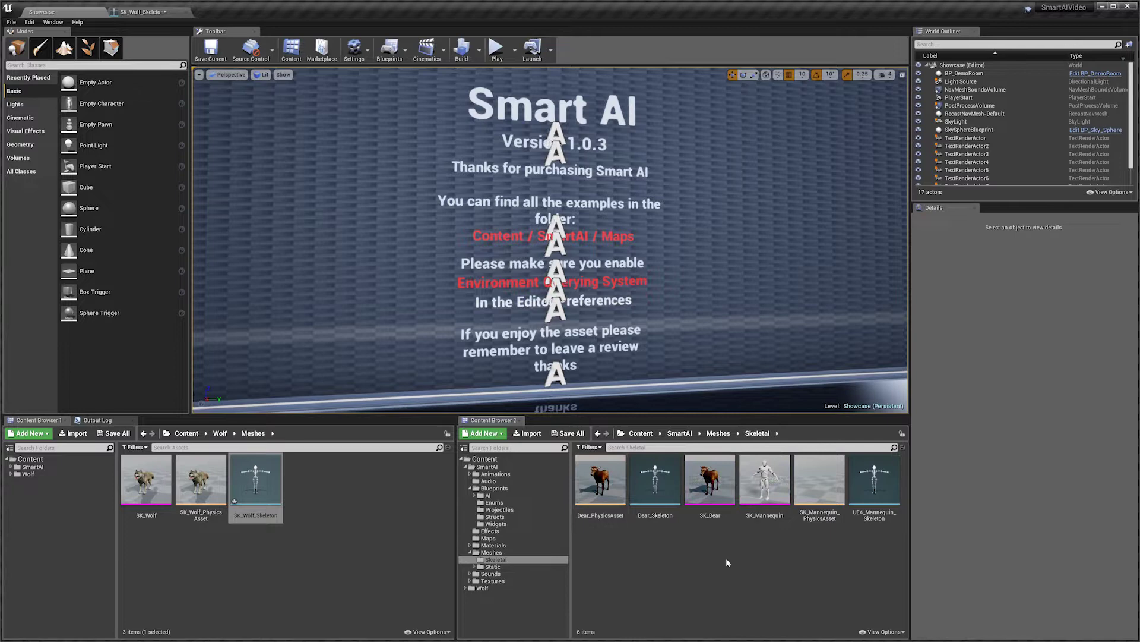
pyautogui.click(659, 497)
pyautogui.doubleClick(658, 497)
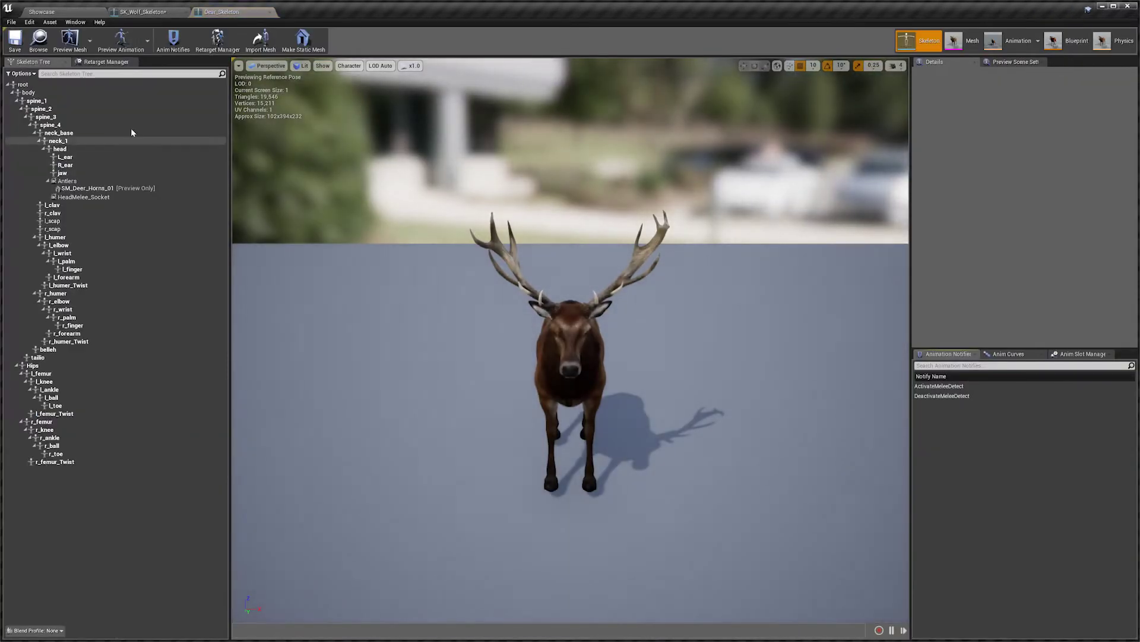
# Step: Select the Humanoid rig for Dear_Skeleton's retargeting and save both the deer and wolf skeletons
pyautogui.click(108, 62)
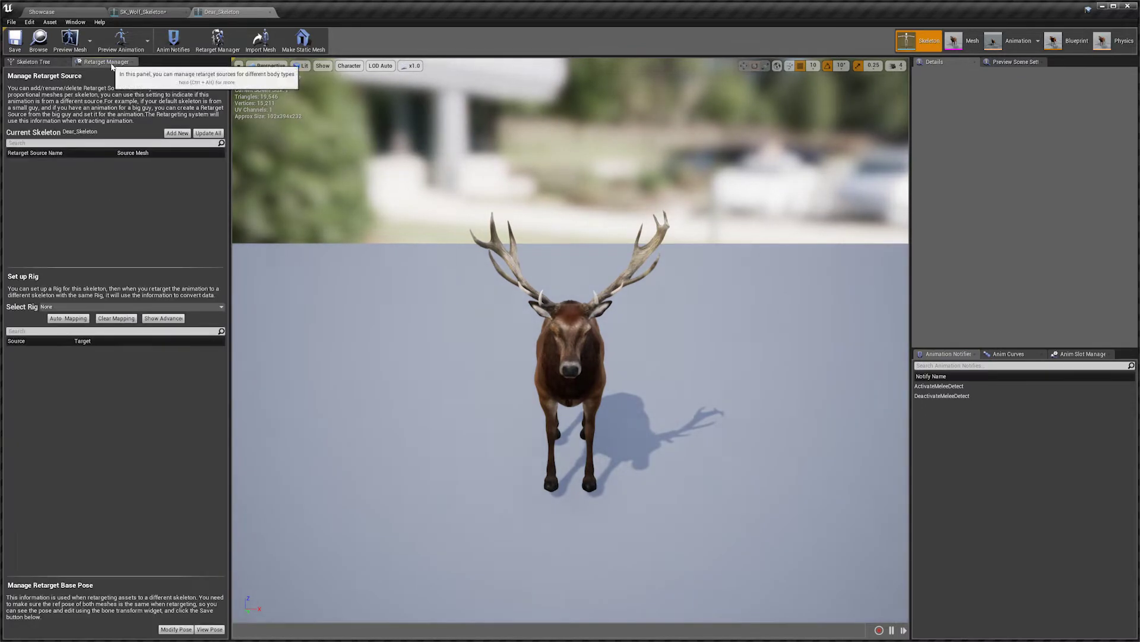
pyautogui.click(77, 306)
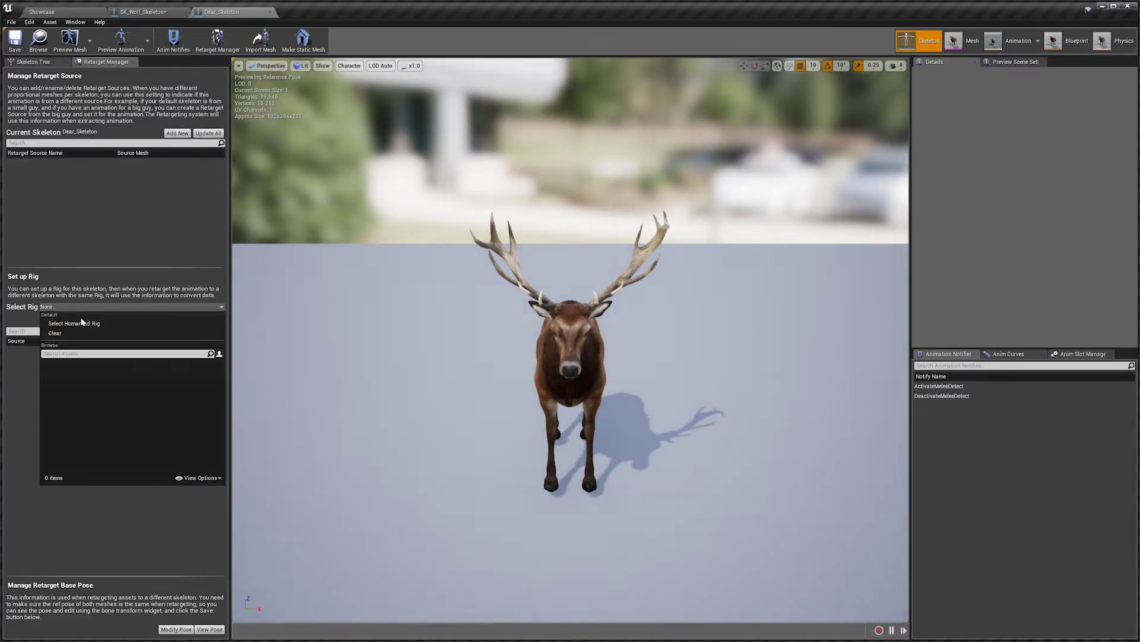
pyautogui.click(77, 324)
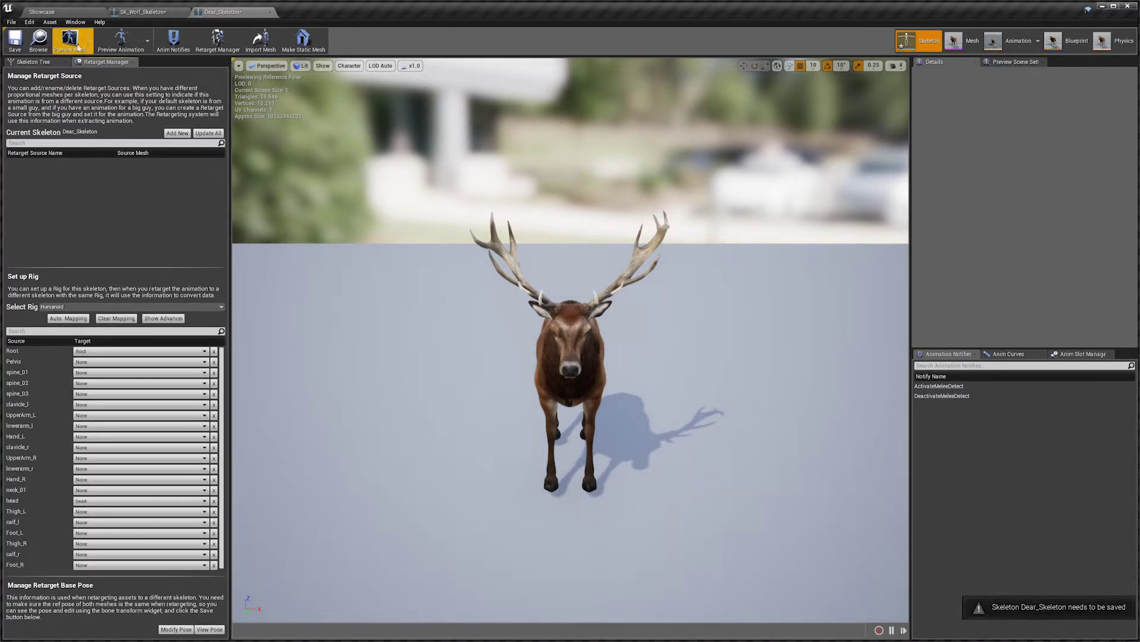
pyautogui.click(15, 41)
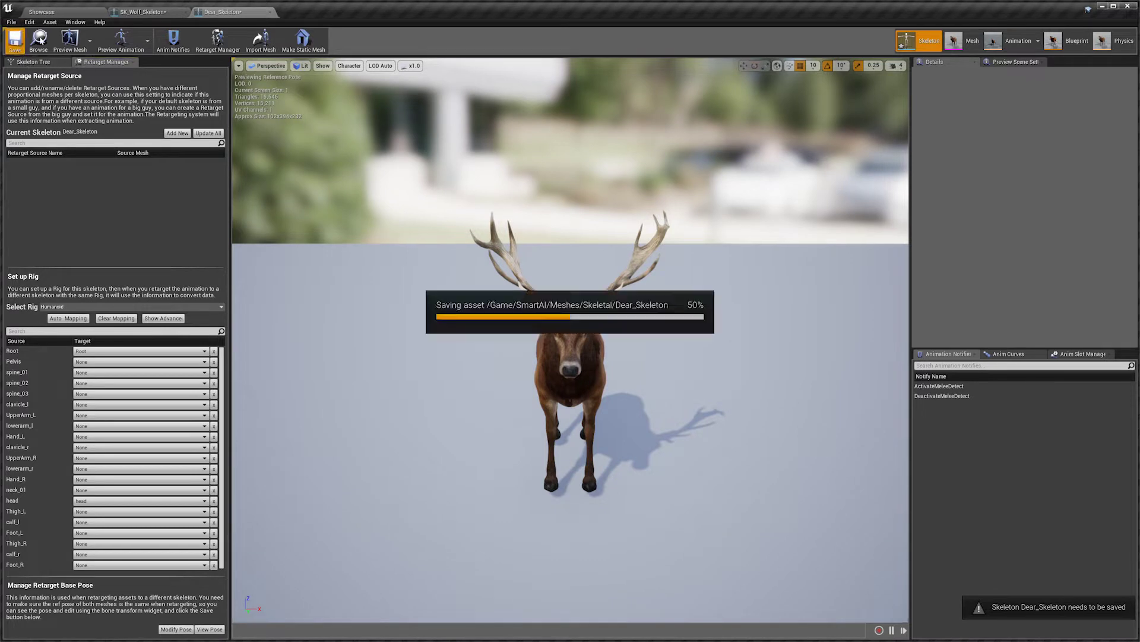
pyautogui.click(152, 13)
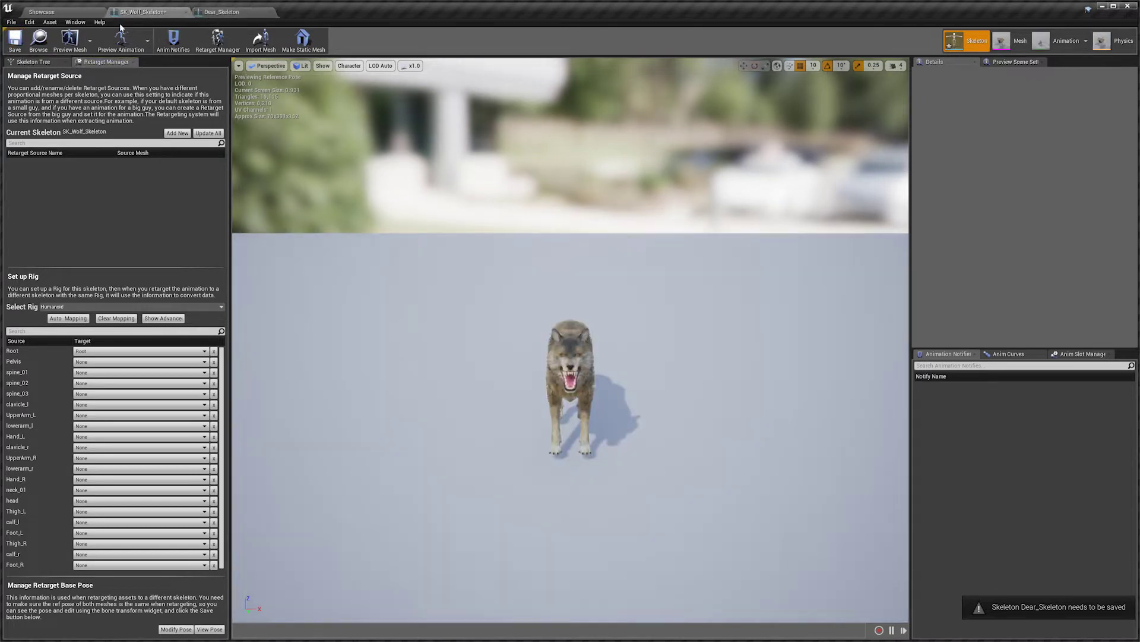
# Step: Duplicate Deer_AnimBP from SmartAI/Animations and retarget it to SK_Wolf_Skeleton, remapping the referenced assets
pyautogui.click(50, 14)
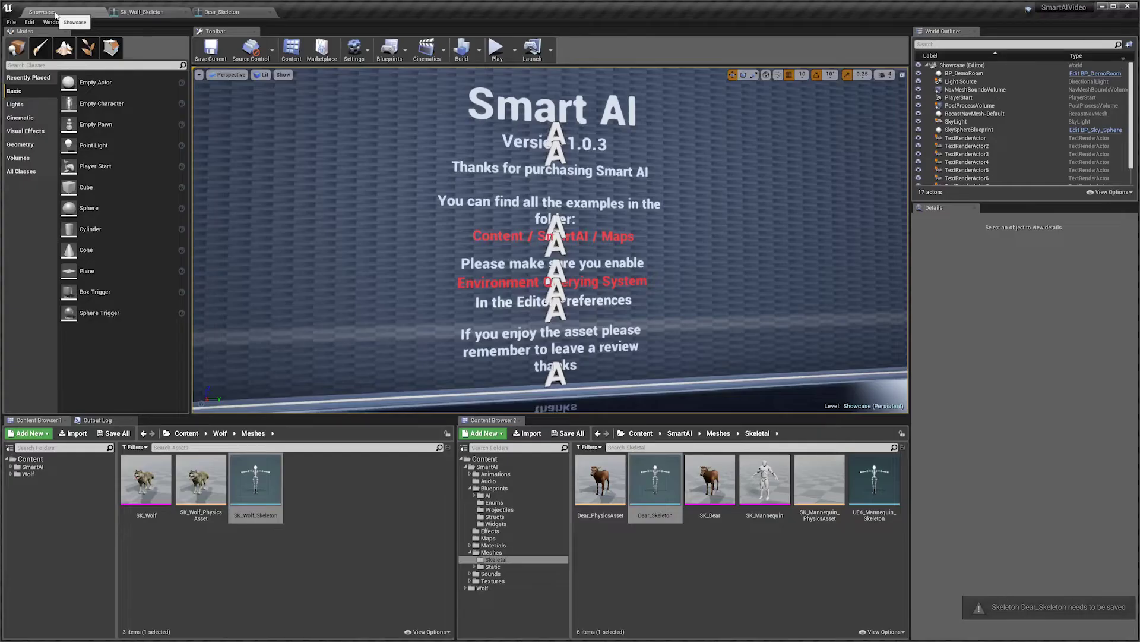
pyautogui.click(679, 433)
pyautogui.doubleClick(600, 478)
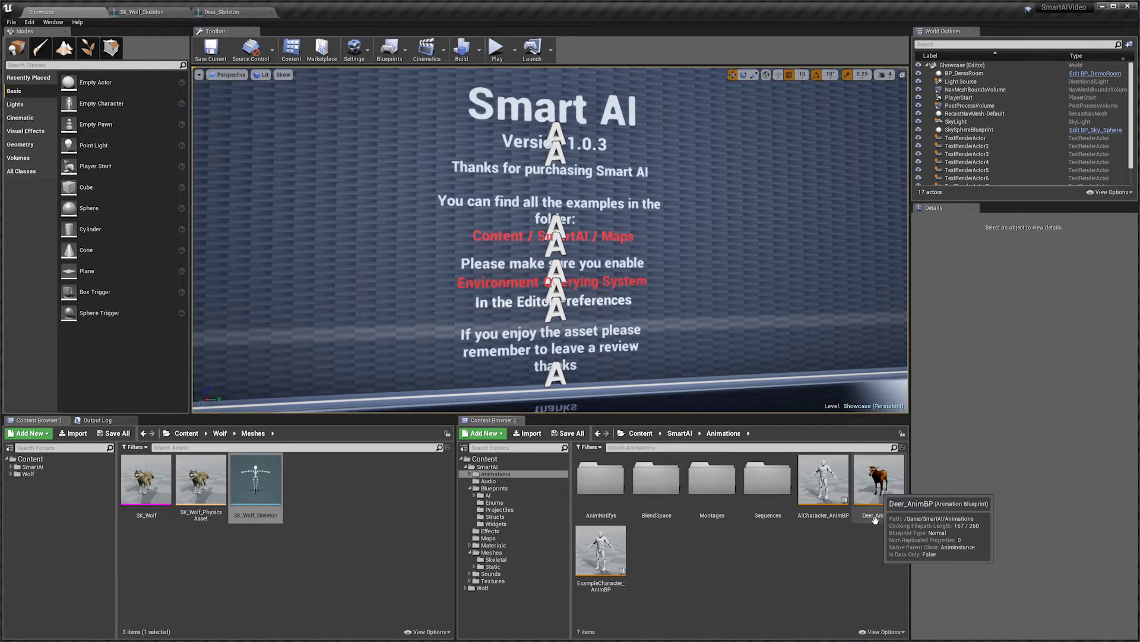
pyautogui.rightClick(872, 482)
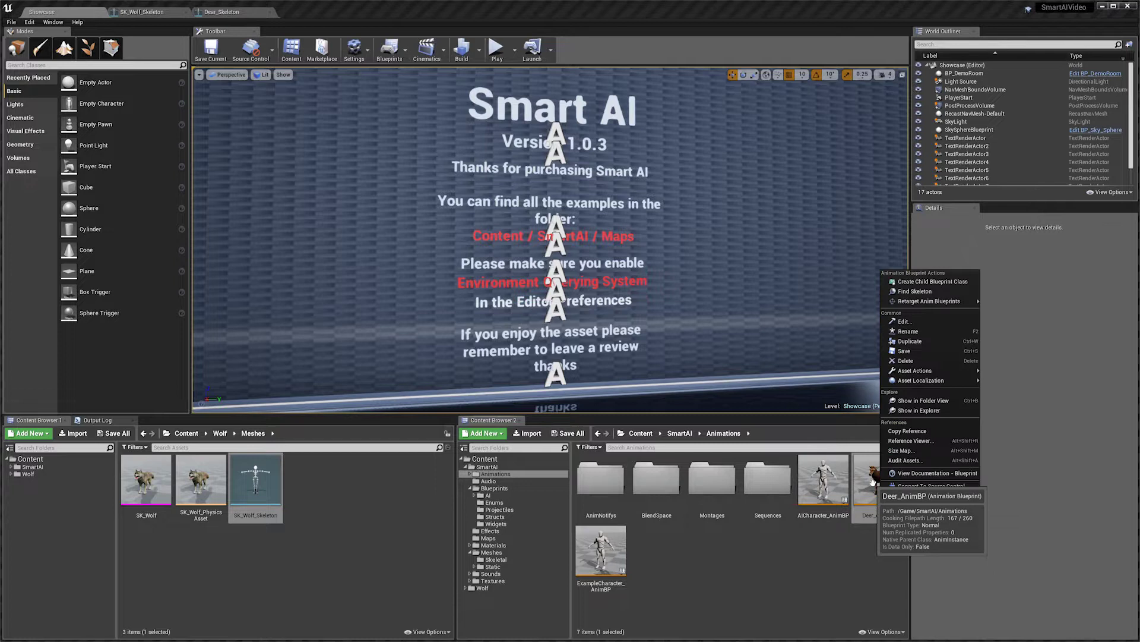
pyautogui.moveTo(940, 307)
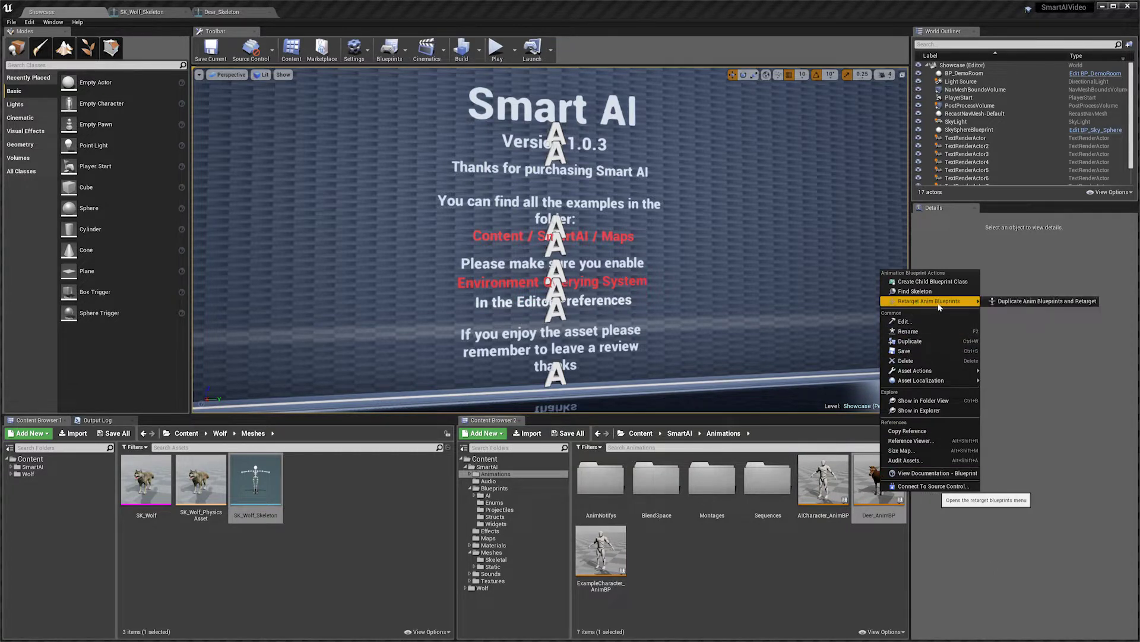
pyautogui.click(1049, 303)
pyautogui.click(386, 252)
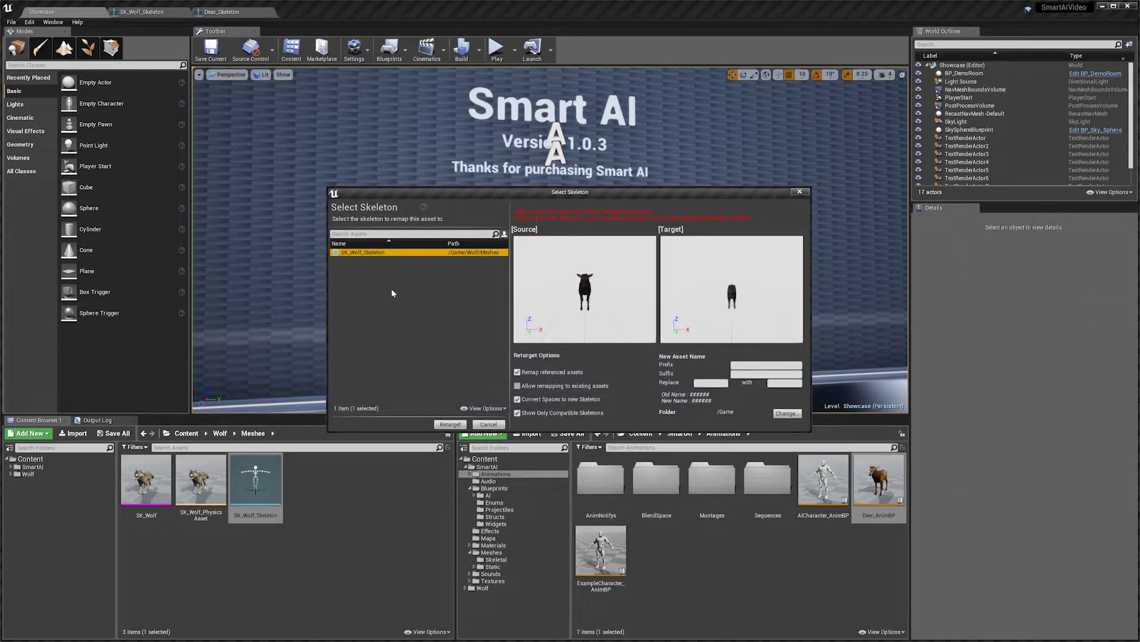
pyautogui.click(450, 425)
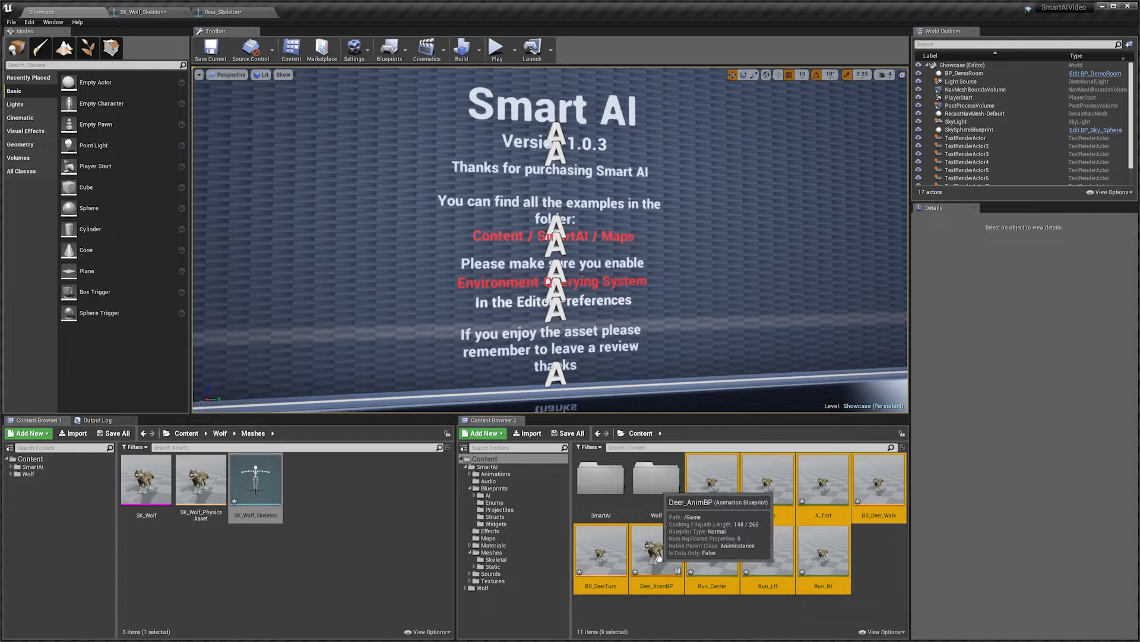
# Step: Force delete the duplicated animation sequences and blend spaces from the Content folder, keeping only Deer_AnimBP
pyautogui.click(683, 611)
pyautogui.click(712, 480)
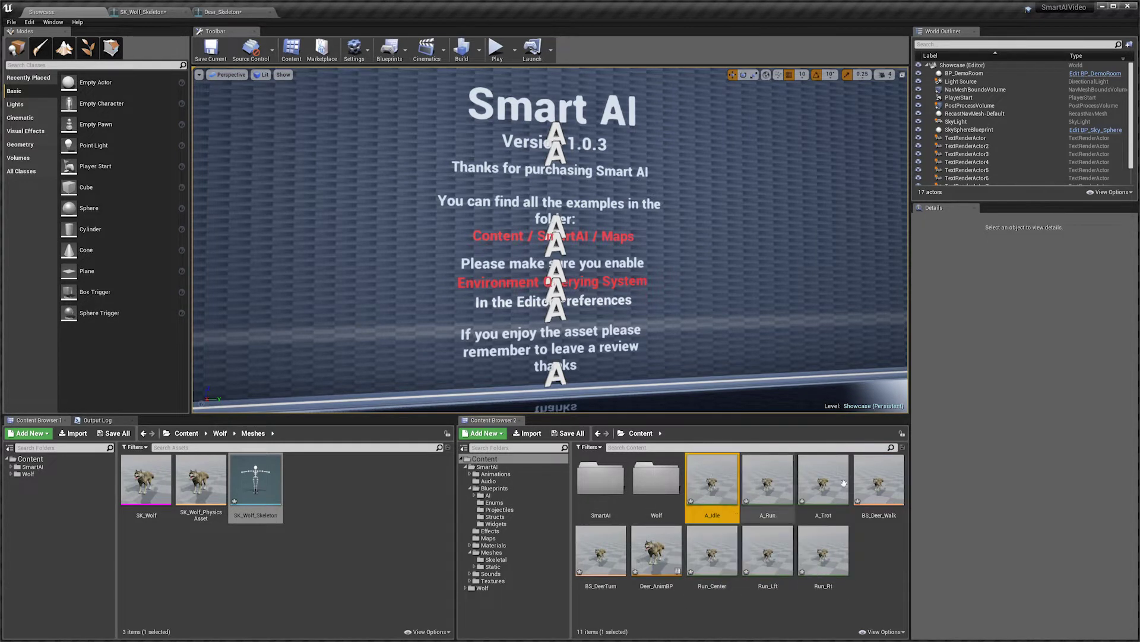
pyautogui.keyDown('shift'); pyautogui.click(878, 487); pyautogui.keyUp('shift')
pyautogui.keyDown('ctrl'); pyautogui.click(824, 549); pyautogui.keyUp('ctrl')
pyautogui.keyDown('ctrl'); pyautogui.click(757, 552); pyautogui.keyUp('ctrl')
pyautogui.keyDown('ctrl'); pyautogui.click(712, 549); pyautogui.keyUp('ctrl')
pyautogui.keyDown('ctrl'); pyautogui.click(600, 550); pyautogui.keyUp('ctrl')
pyautogui.press('Delete')
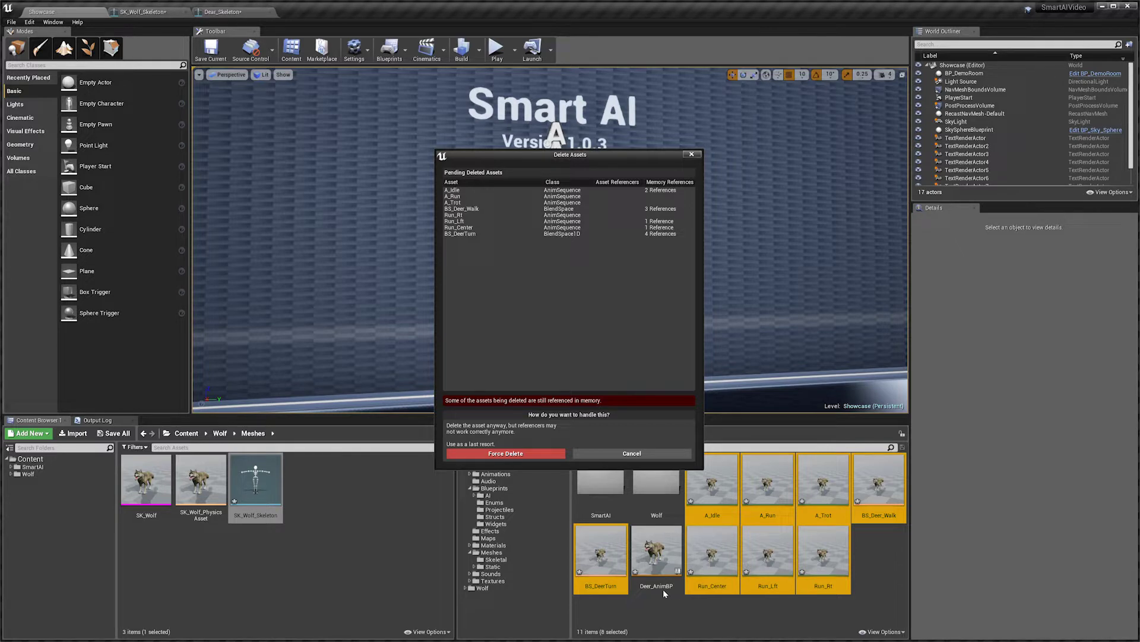
pyautogui.click(523, 453)
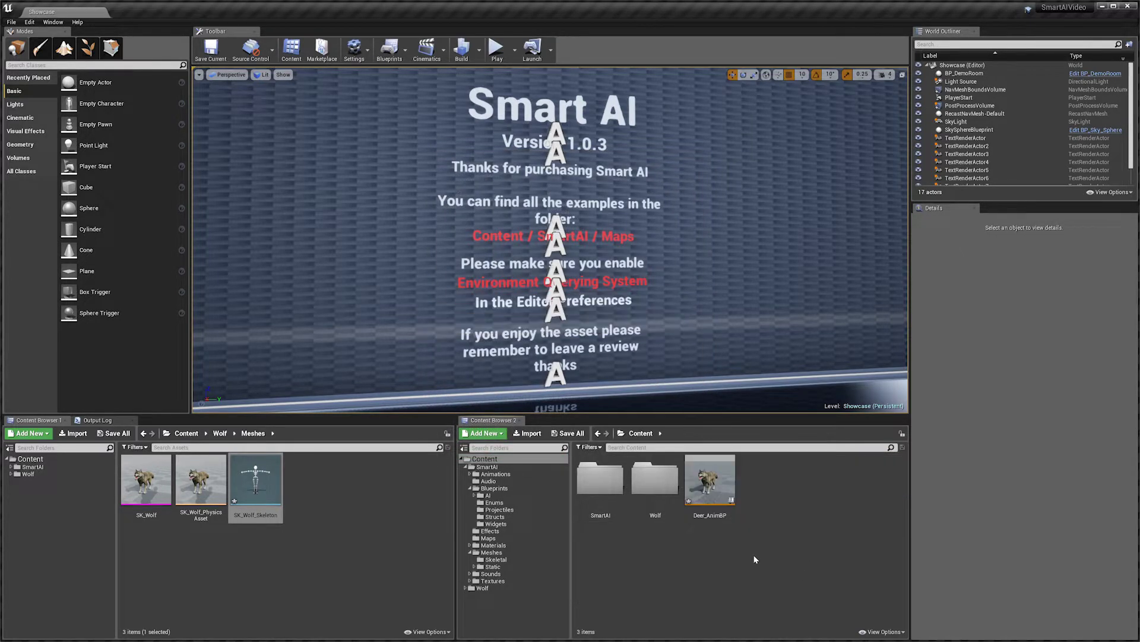
# Step: Rename the retargeted Deer_AnimBP in the Content folder as Wolf_AnimBP
pyautogui.rightClick(711, 486)
pyautogui.click(753, 325)
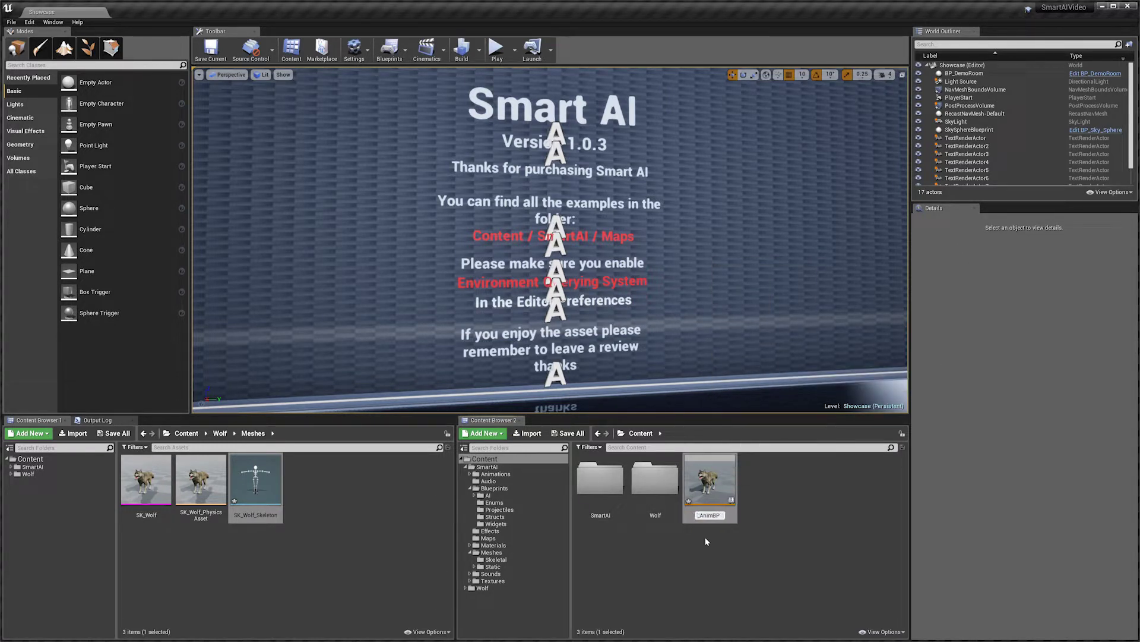
pyautogui.press('Return')
pyautogui.click(710, 490)
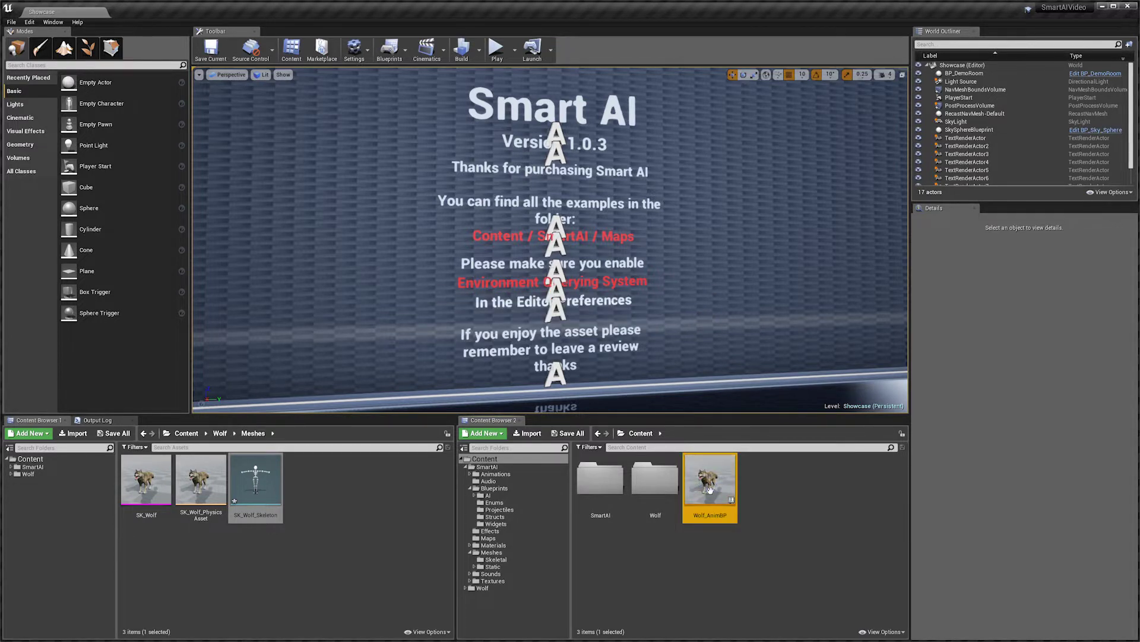
pyautogui.click(751, 488)
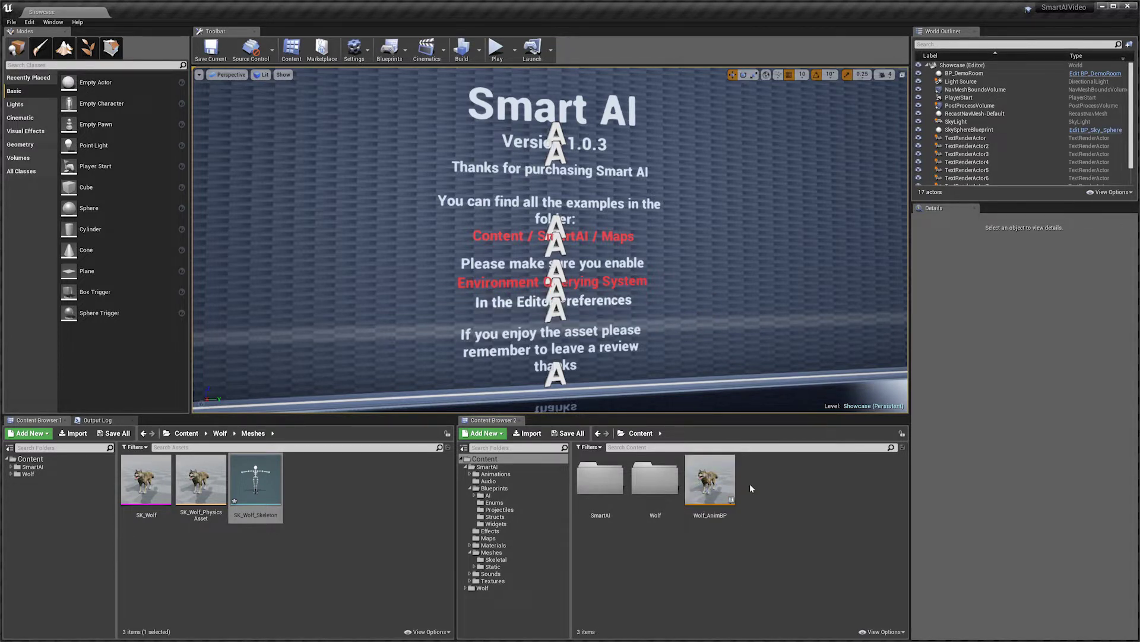
# Step: In Wolf_AnimBP's Jog state, delete the erroring Blendspace Player, Clampped Direction and Apply Additive nodes, and connect the final Blend Poses by bool to the output pose
pyautogui.doubleClick(710, 484)
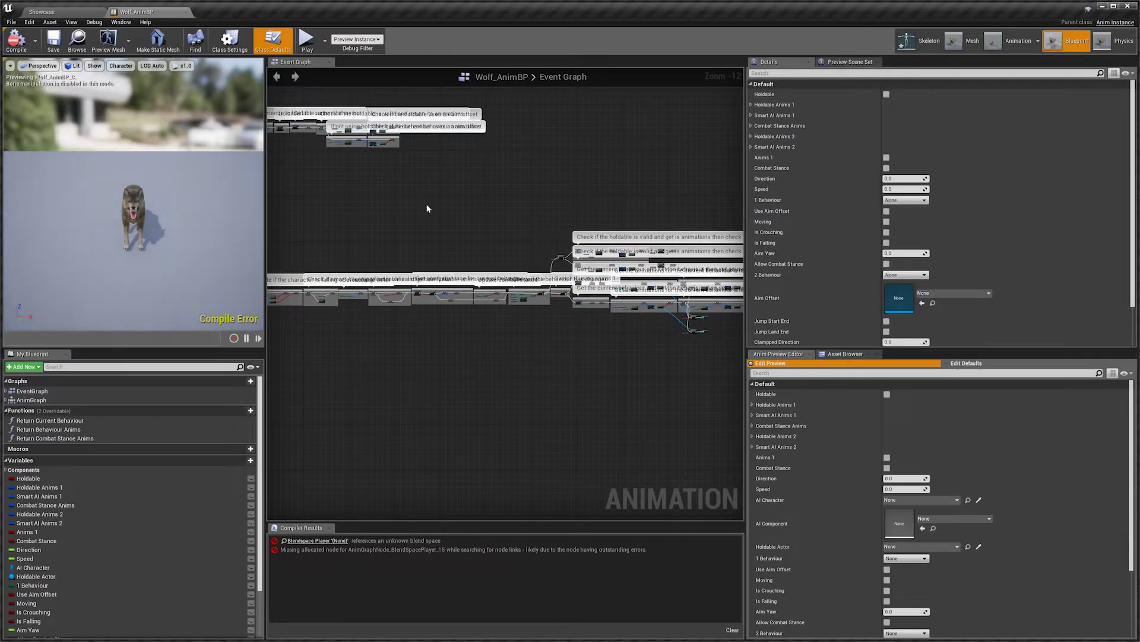
pyautogui.click(313, 541)
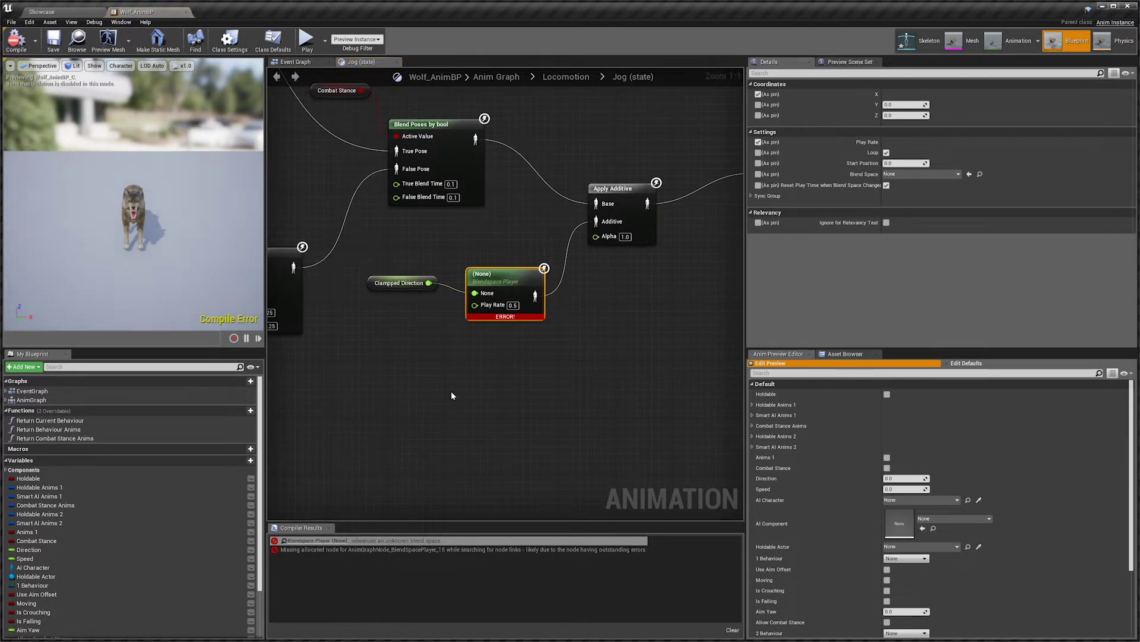
pyautogui.moveTo(405, 359); pyautogui.dragTo(409, 407, button='right')
pyautogui.scroll(-1, 317, 410)
pyautogui.moveTo(317, 410); pyautogui.dragTo(629, 318)
pyautogui.press('Delete')
pyautogui.moveTo(421, 227); pyautogui.dragTo(526, 250)
pyautogui.scroll(-3, 650, 306)
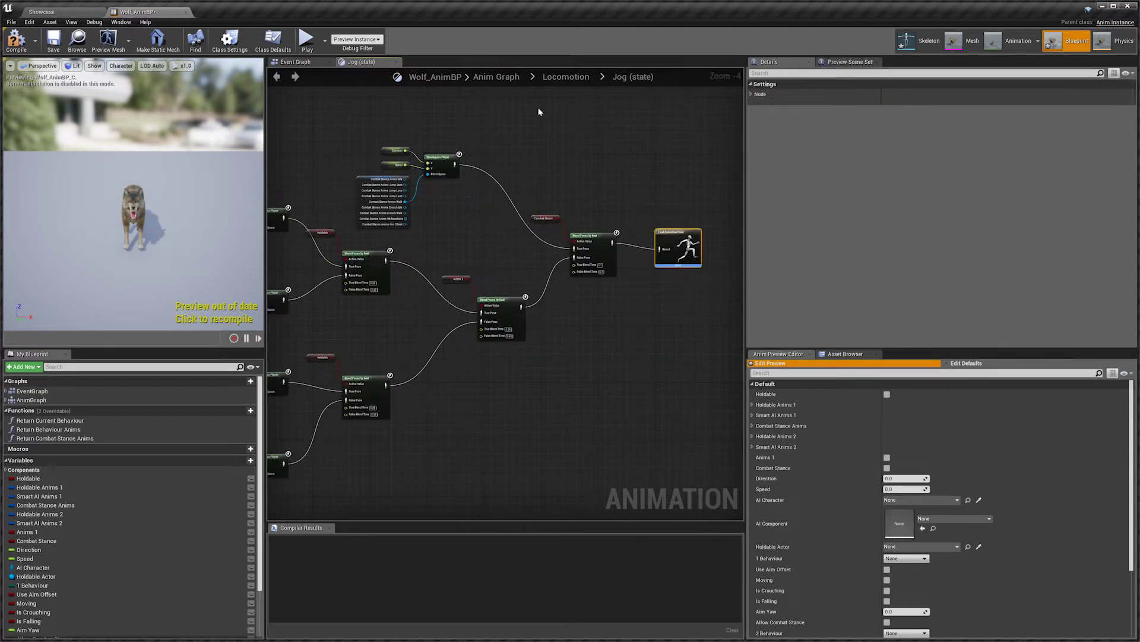
pyautogui.moveTo(514, 330); pyautogui.dragTo(541, 333, button='right')
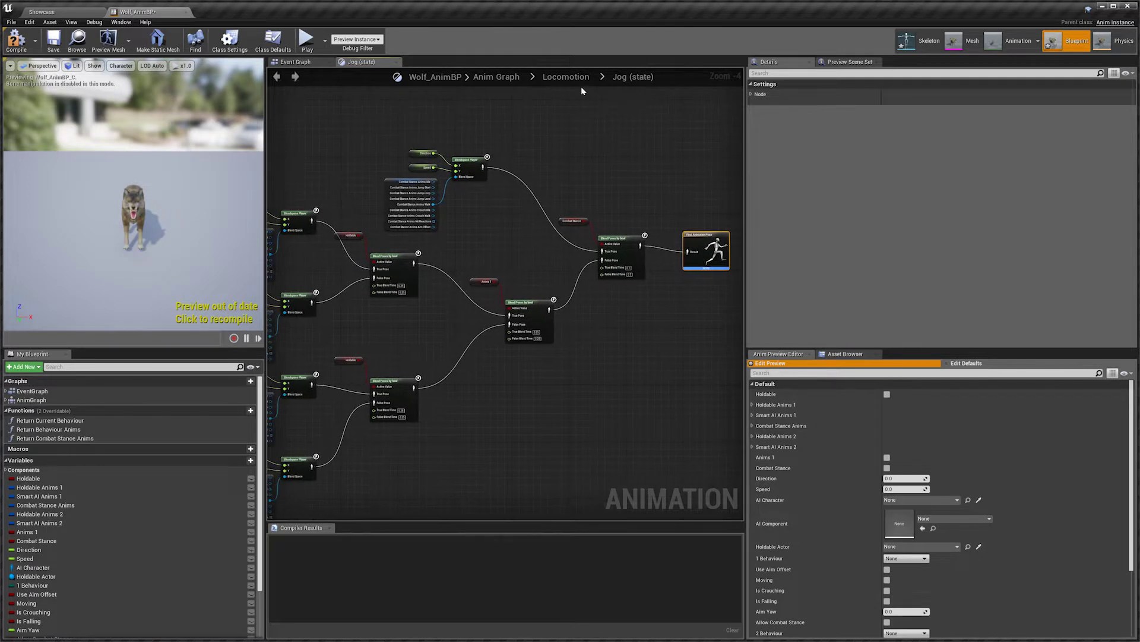
pyautogui.click(537, 216)
pyautogui.moveTo(538, 217); pyautogui.dragTo(551, 218, button='right')
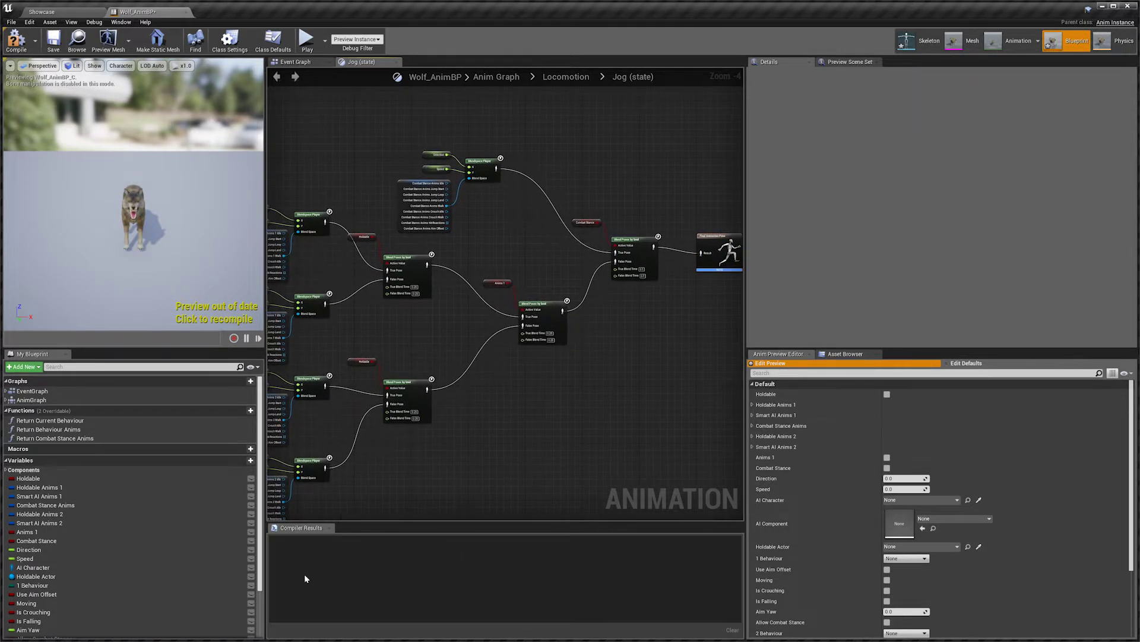
# Step: In the Event Graph, delete the loose node group above the movement speed and direction section and reconnect Is Valid to the Speed SET node
pyautogui.doubleClick(49, 392)
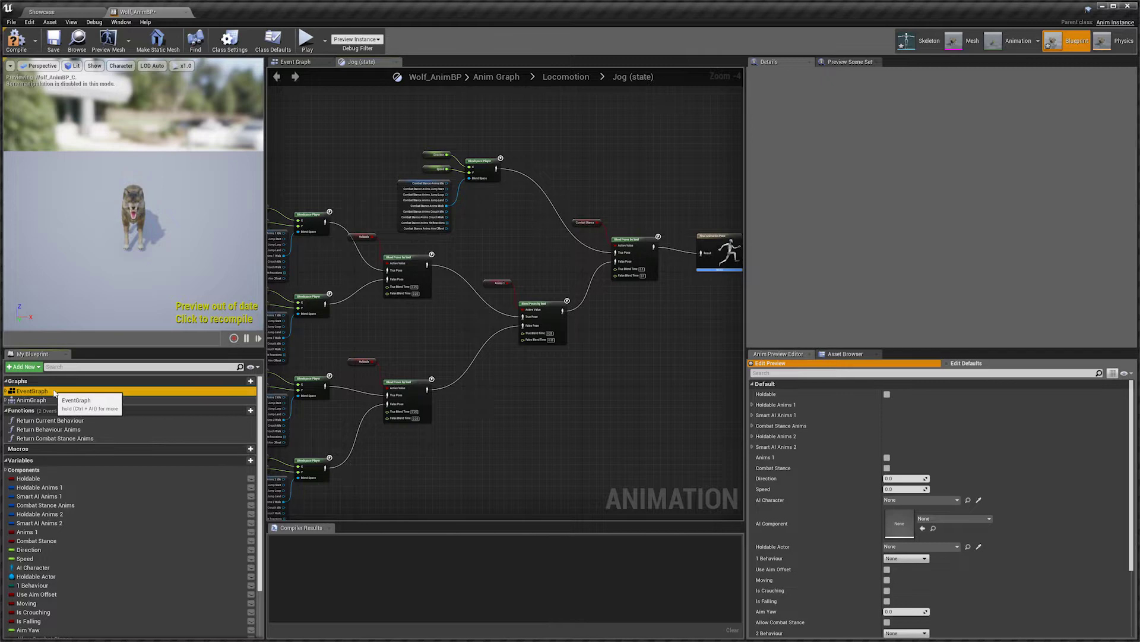
pyautogui.scroll(10, 585, 356)
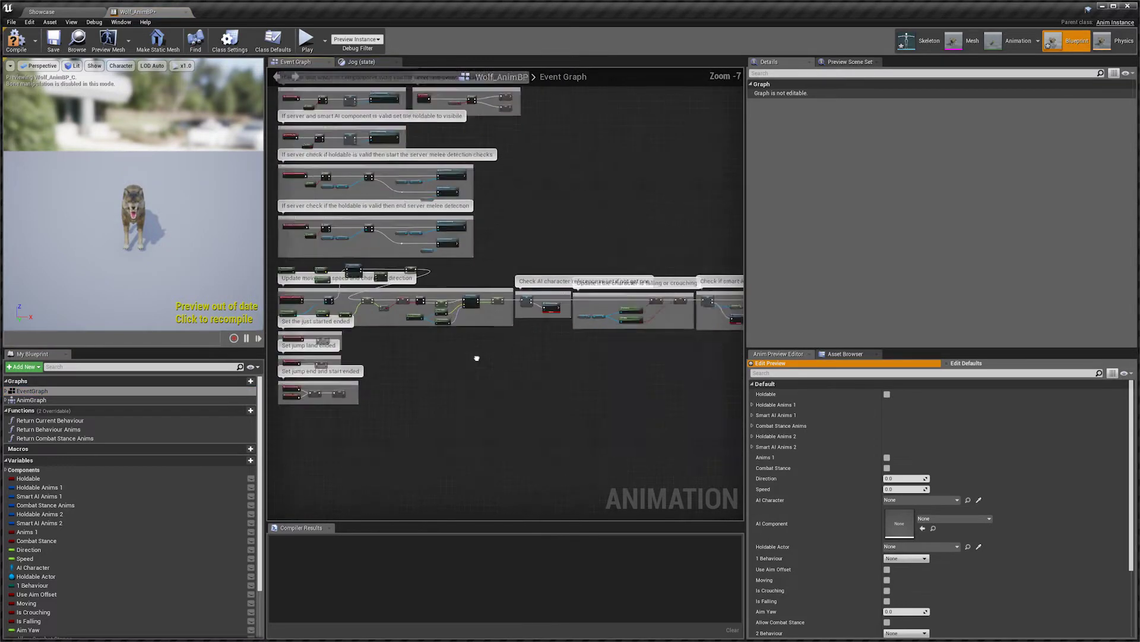
pyautogui.moveTo(485, 367); pyautogui.dragTo(488, 396, button='right')
pyautogui.moveTo(389, 274); pyautogui.dragTo(410, 318, button='right')
pyautogui.scroll(-1, 406, 312)
pyautogui.moveTo(298, 311); pyautogui.dragTo(692, 257)
pyautogui.press('Delete')
pyautogui.moveTo(470, 362); pyautogui.dragTo(532, 364)
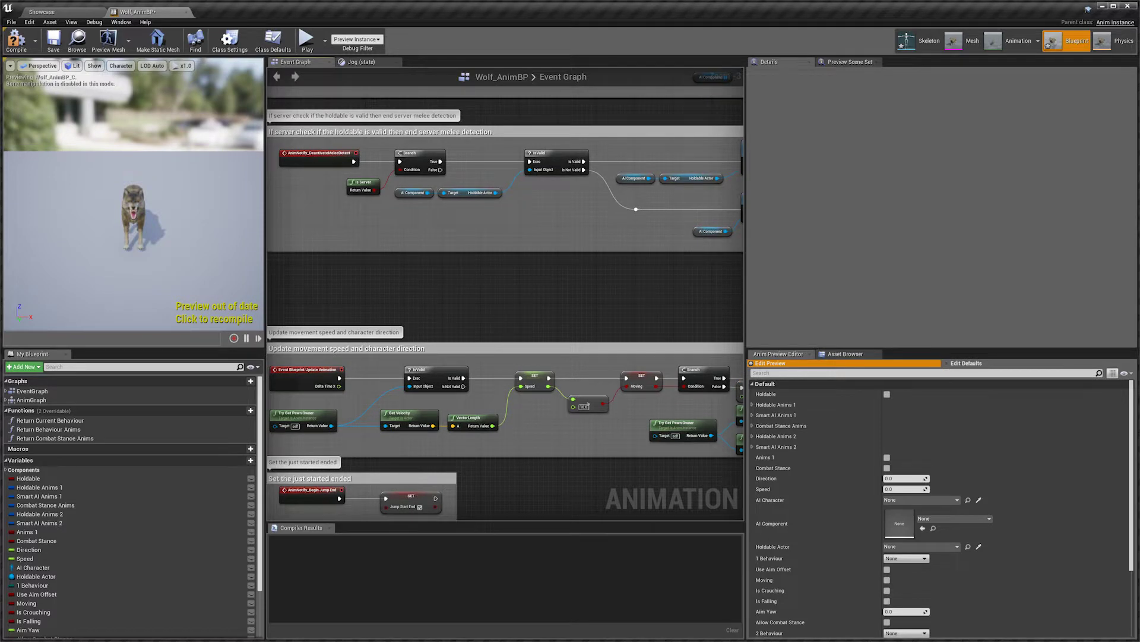
pyautogui.scroll(-3, 502, 348)
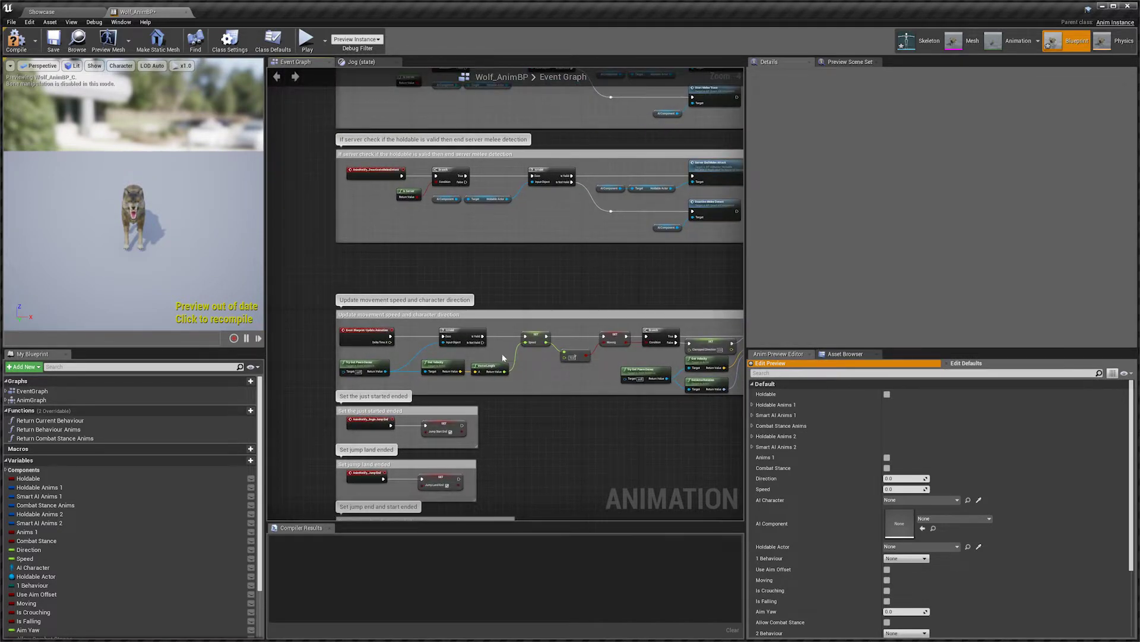
pyautogui.scroll(1, 503, 358)
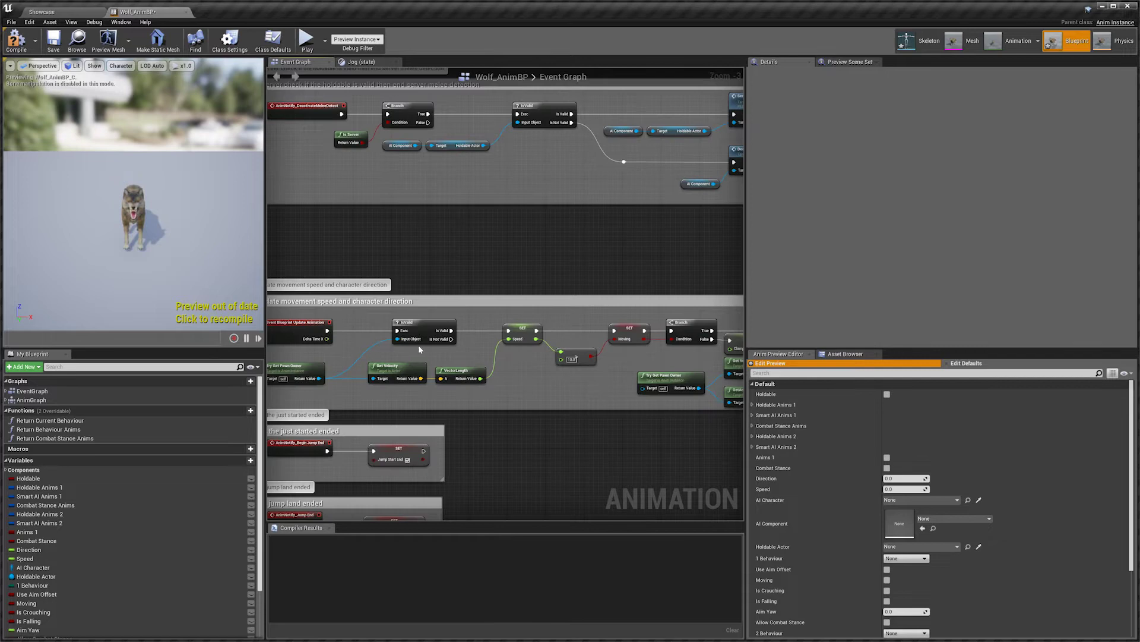
# Step: Check the remaining Event Graph sections through the smart AI component and aim yaw check, and compile Wolf_AnimBP
pyautogui.moveTo(541, 364); pyautogui.dragTo(368, 344, button='right')
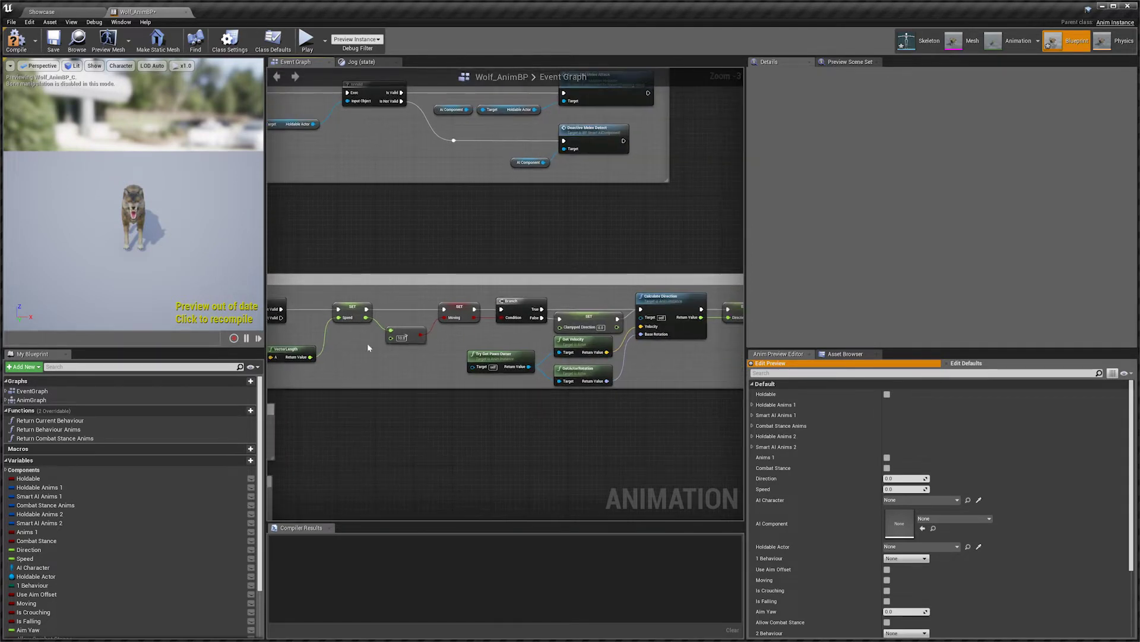
pyautogui.scroll(-1, 580, 296)
pyautogui.moveTo(580, 296); pyautogui.dragTo(318, 316, button='right')
pyautogui.moveTo(415, 372); pyautogui.dragTo(78, 351, button='right')
pyautogui.moveTo(596, 360); pyautogui.dragTo(13, 346, button='right')
pyautogui.moveTo(628, 361); pyautogui.dragTo(814, 380, button='right')
pyautogui.moveTo(303, 371); pyautogui.dragTo(531, 373, button='right')
pyautogui.scroll(1, 577, 360)
pyautogui.scroll(-1, 557, 395)
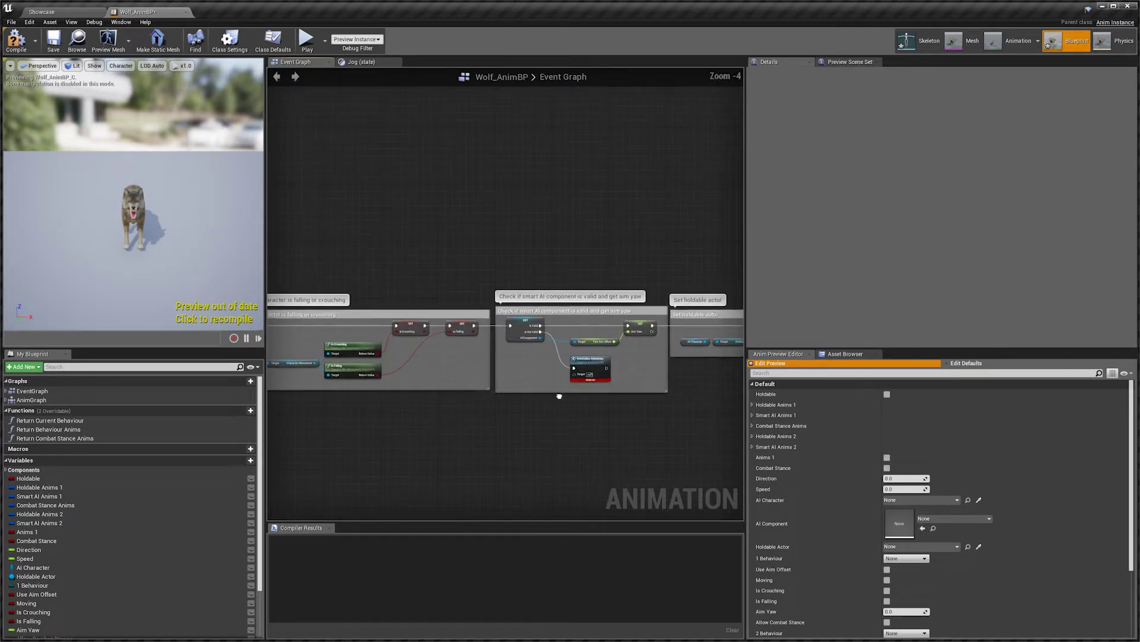
pyautogui.click(22, 48)
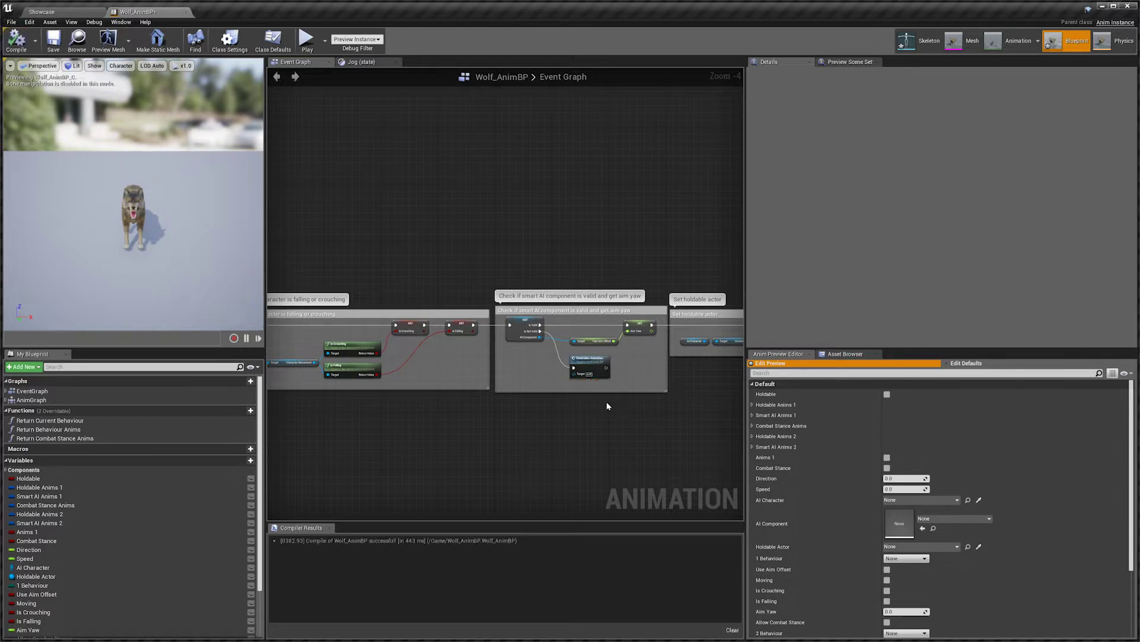
pyautogui.moveTo(271, 174); pyautogui.dragTo(325, 184, button='right')
pyautogui.moveTo(420, 245); pyautogui.dragTo(435, 222, button='right')
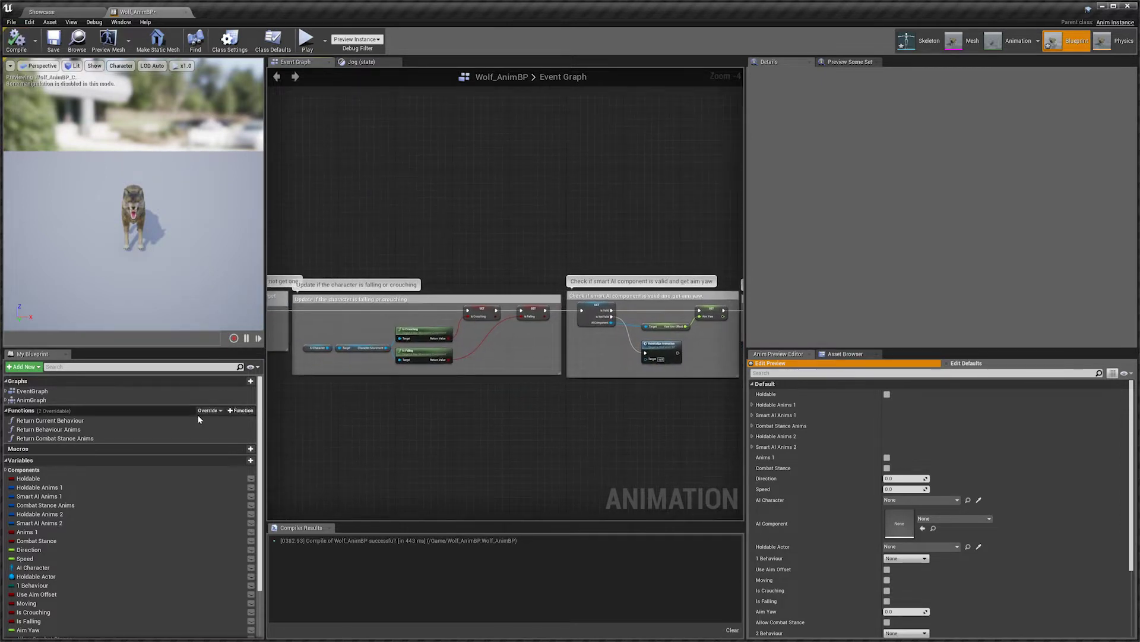
# Step: Open SK_Wolf_Skeleton from the Wolf/Meshes folder and close its Retarget Manager to show the bone hierarchy
pyautogui.click(51, 14)
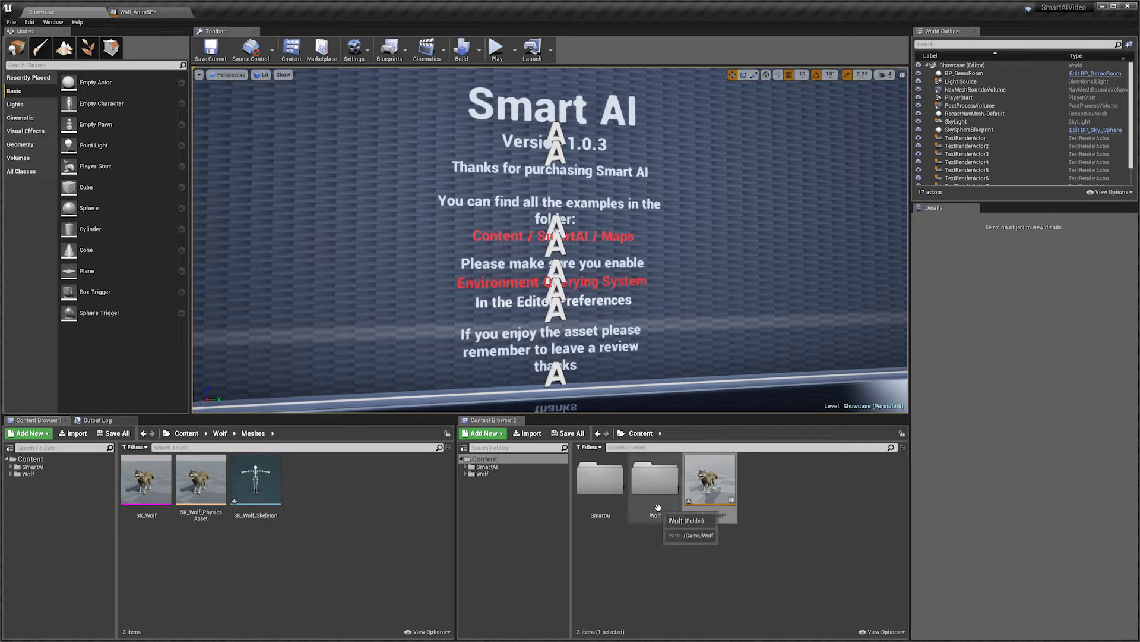
pyautogui.doubleClick(665, 521)
pyautogui.doubleClick(765, 478)
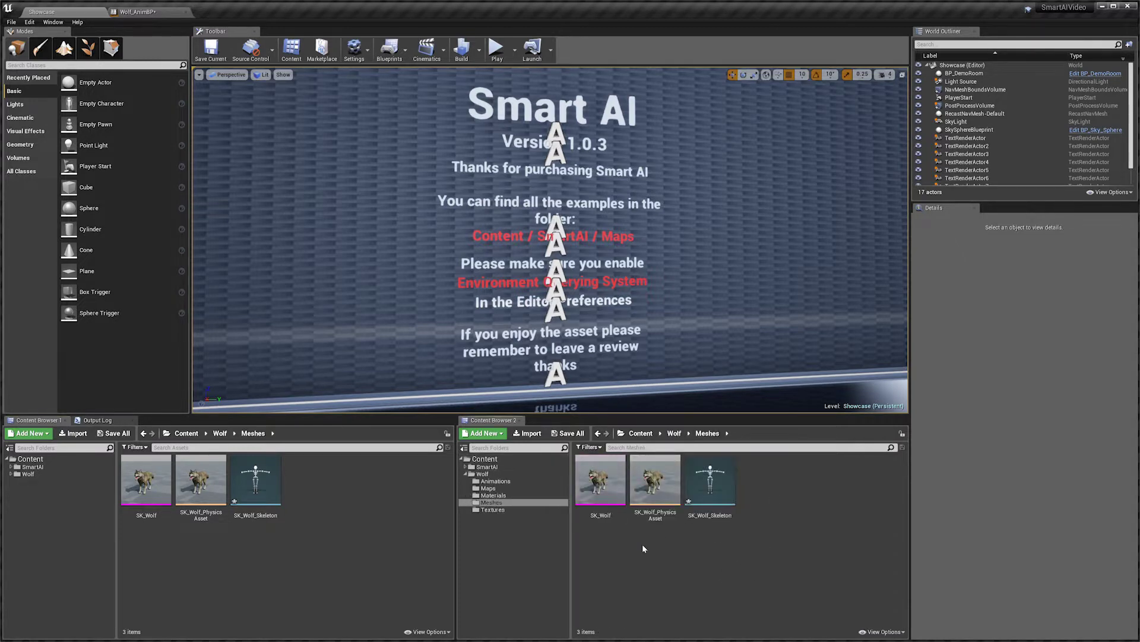
pyautogui.doubleClick(709, 480)
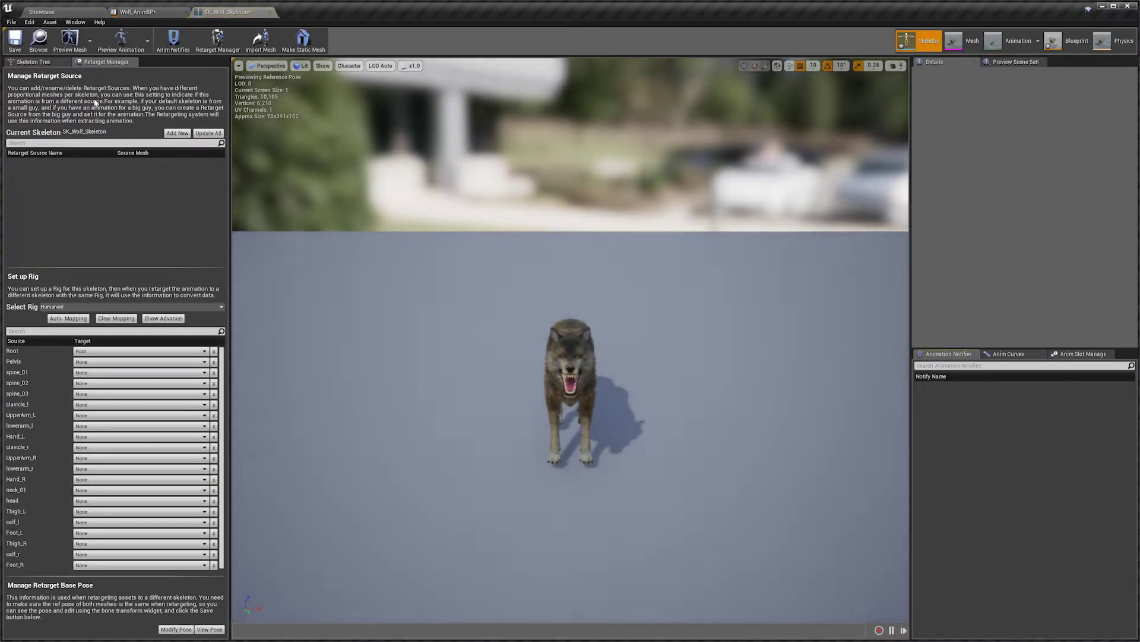
pyautogui.click(133, 62)
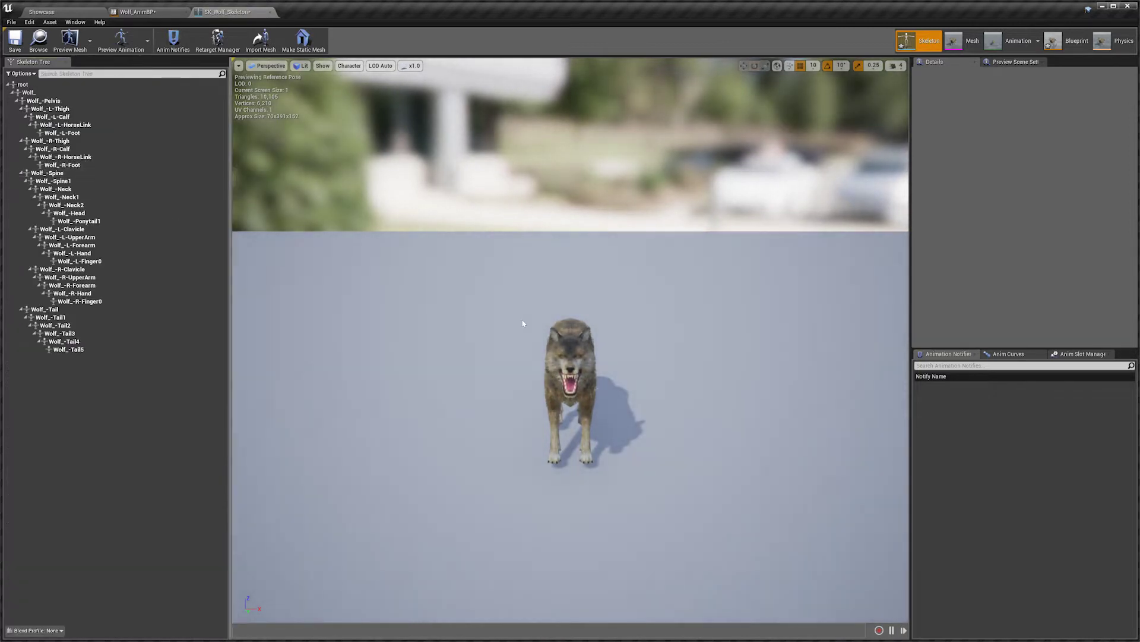
# Step: Add a socket named MeleeTrace_Socket to the Wolf_-Head bone
pyautogui.moveTo(522, 323); pyautogui.dragTo(594, 323)
pyautogui.moveTo(594, 324); pyautogui.dragTo(659, 323, button='right')
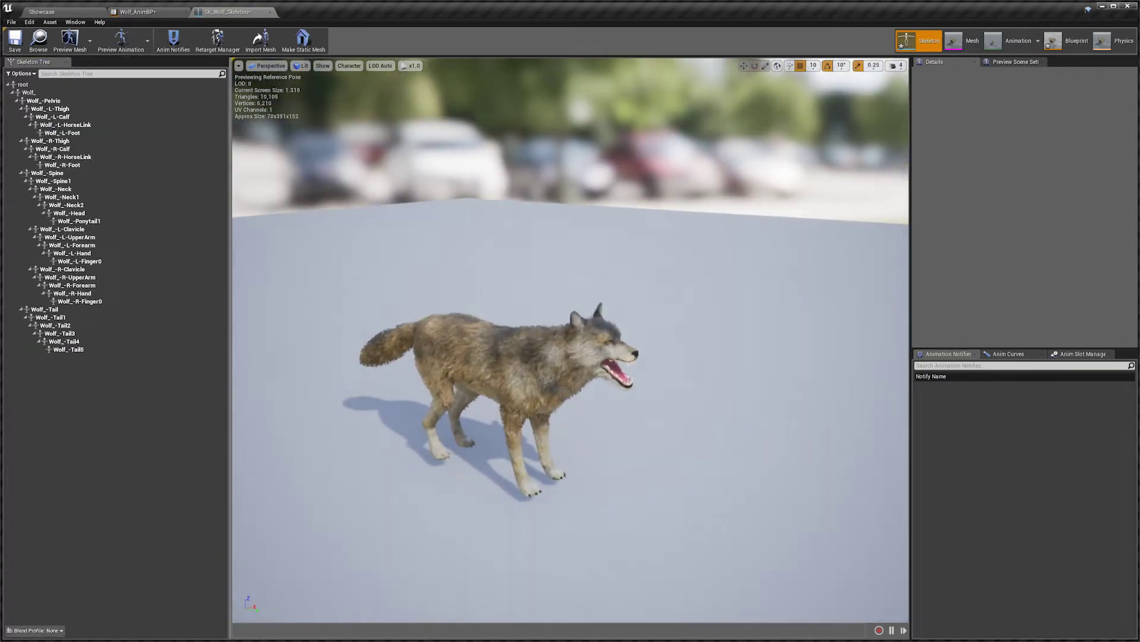
pyautogui.click(96, 214)
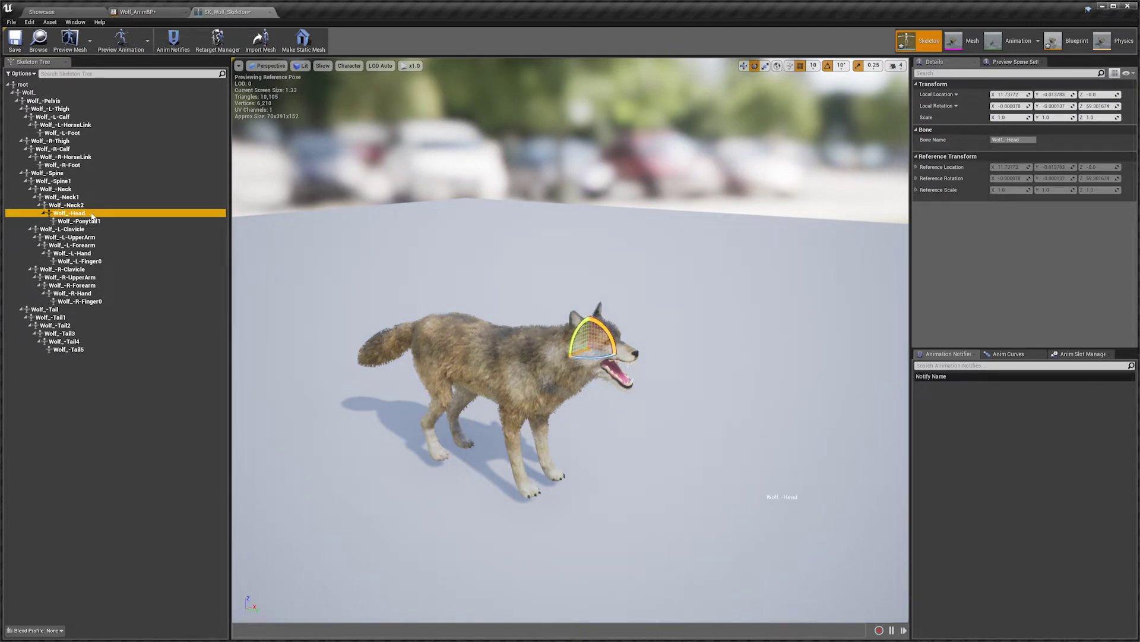
pyautogui.rightClick(93, 216)
pyautogui.click(118, 242)
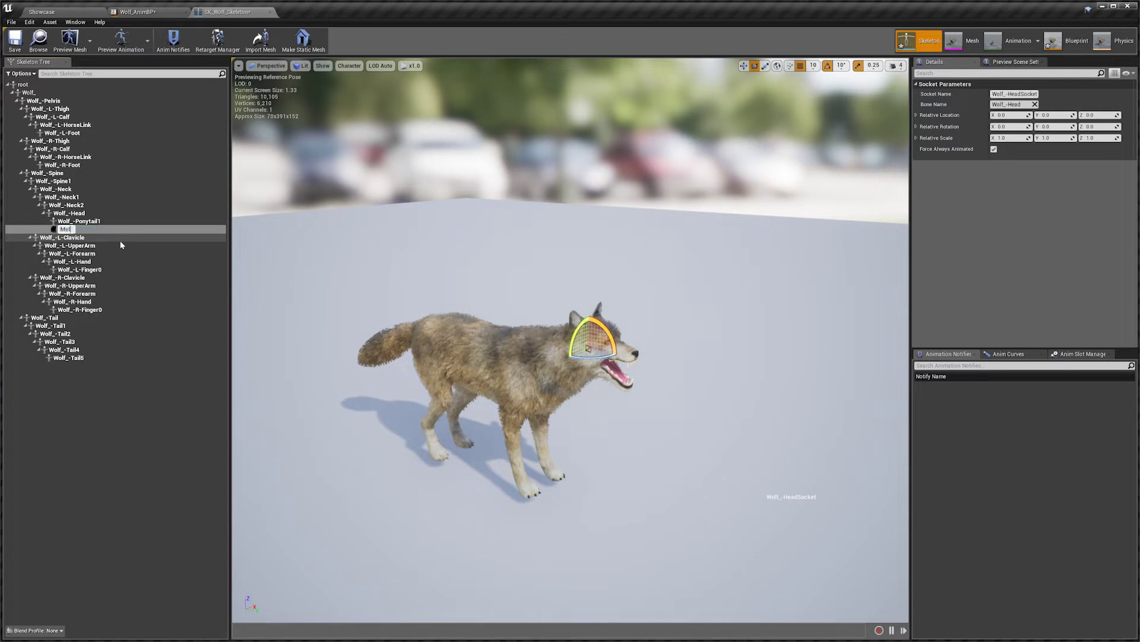
pyautogui.write('_Socket')
pyautogui.press('Return')
# Step: Move MeleeTrace_Socket just in front of the wolf's open mouth, to a relative location of about X -4.07, Y -25.86
pyautogui.scroll(5, 570, 333)
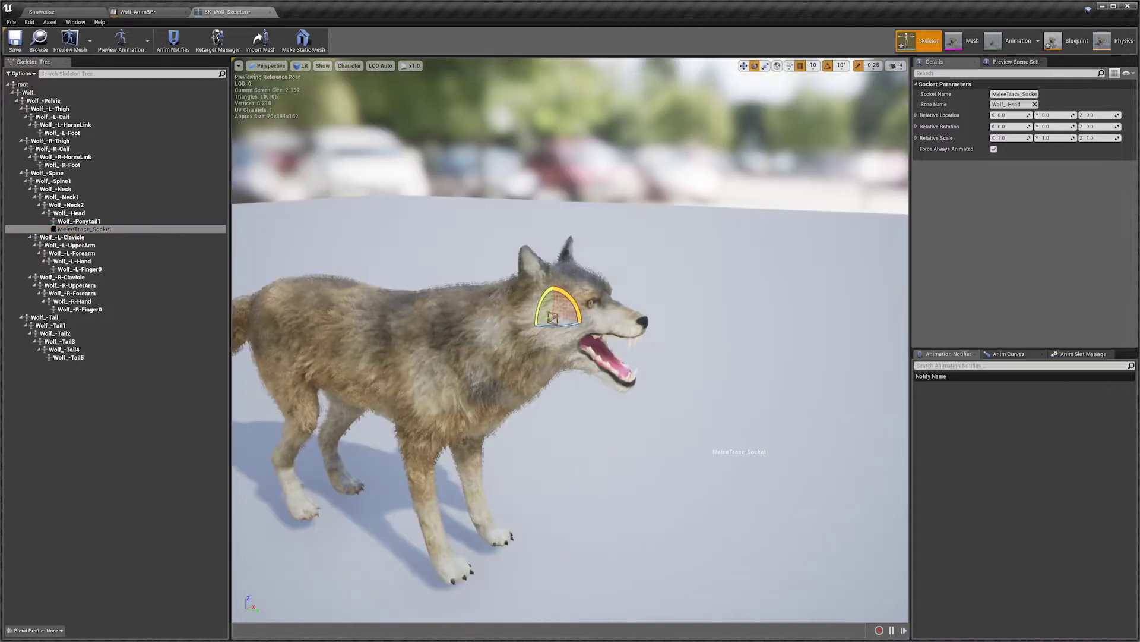
pyautogui.moveTo(552, 367); pyautogui.dragTo(568, 354, button='right')
pyautogui.press('w')
pyautogui.moveTo(545, 348); pyautogui.dragTo(635, 382)
pyautogui.moveTo(635, 384); pyautogui.dragTo(648, 404, button='right')
pyautogui.press('w')
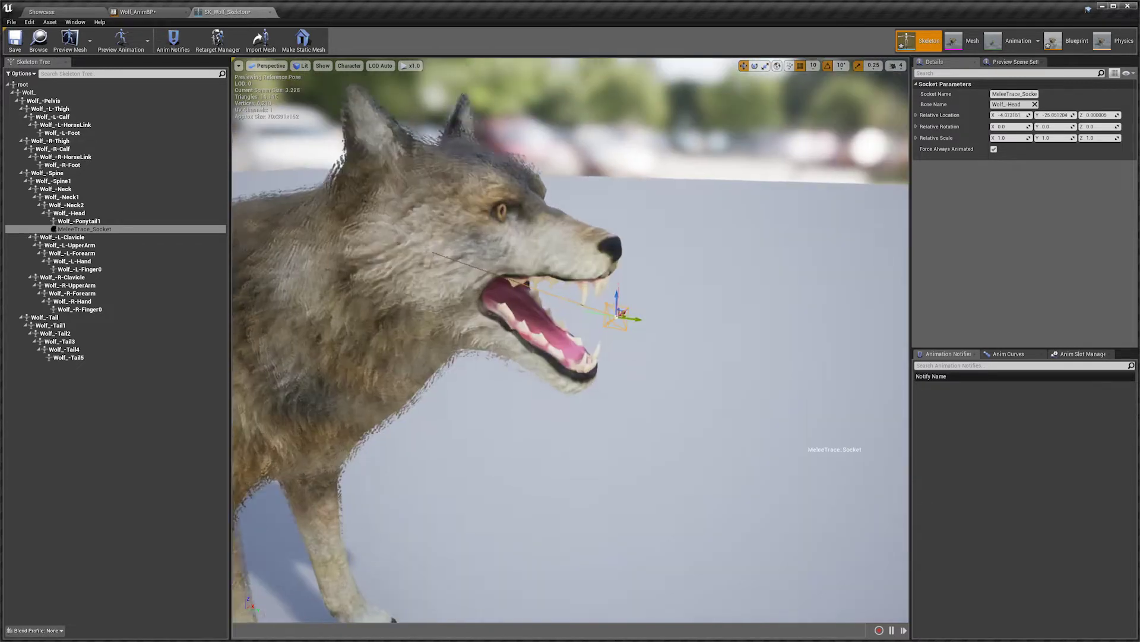
# Step: Rotate MeleeTrace_Socket to a relative Z rotation of about -90 degrees and save the wolf skeleton
pyautogui.scroll(3, 618, 315)
pyautogui.press('e')
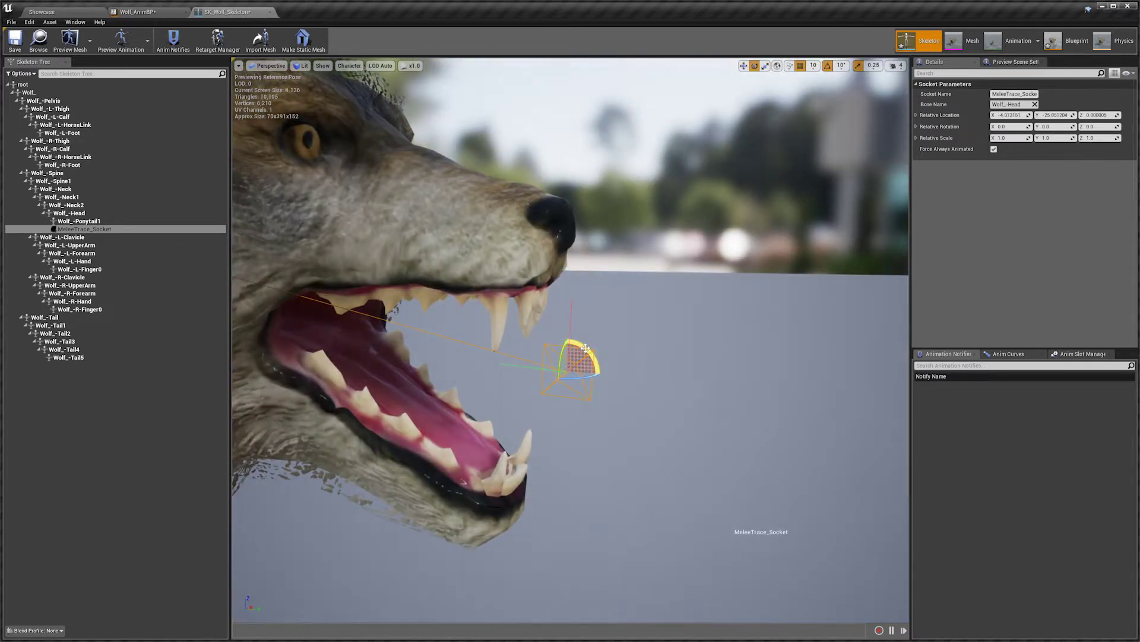
pyautogui.moveTo(585, 347); pyautogui.dragTo(586, 349)
pyautogui.moveTo(735, 465); pyautogui.dragTo(800, 535)
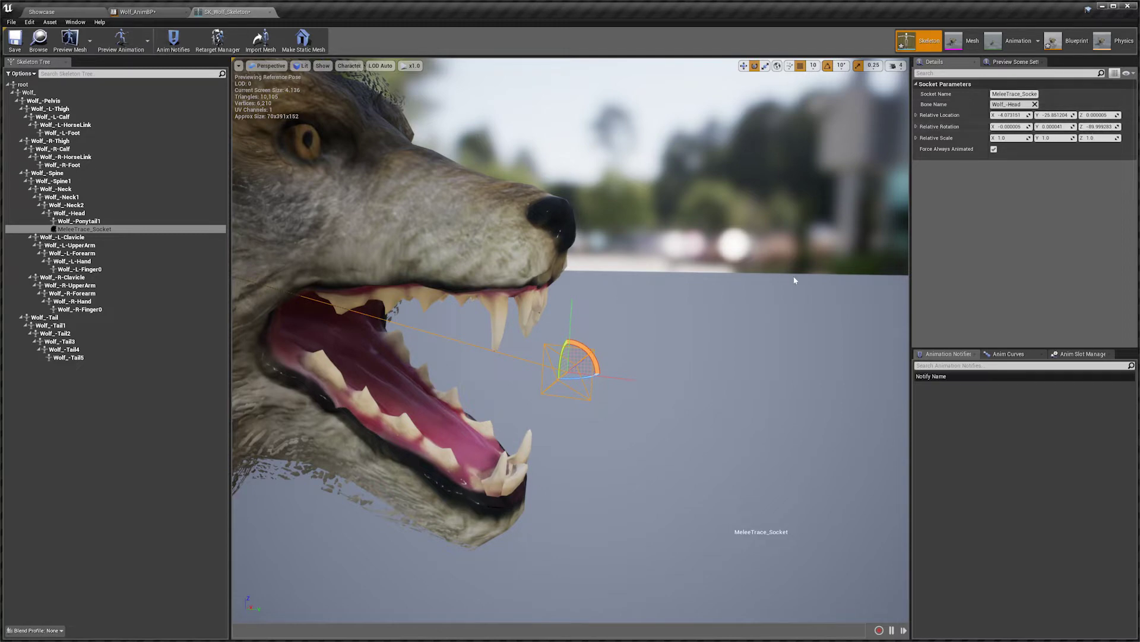
pyautogui.scroll(-6, 797, 280)
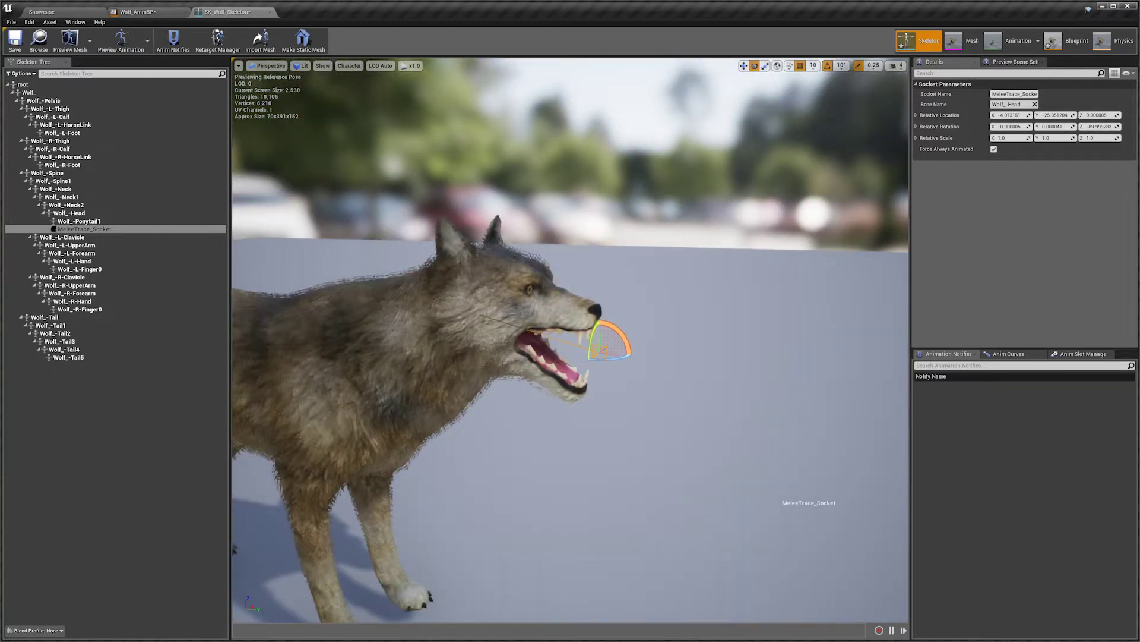
pyautogui.moveTo(796, 280); pyautogui.dragTo(748, 287, button='right')
pyautogui.moveTo(642, 343); pyautogui.dragTo(692, 334, button='right')
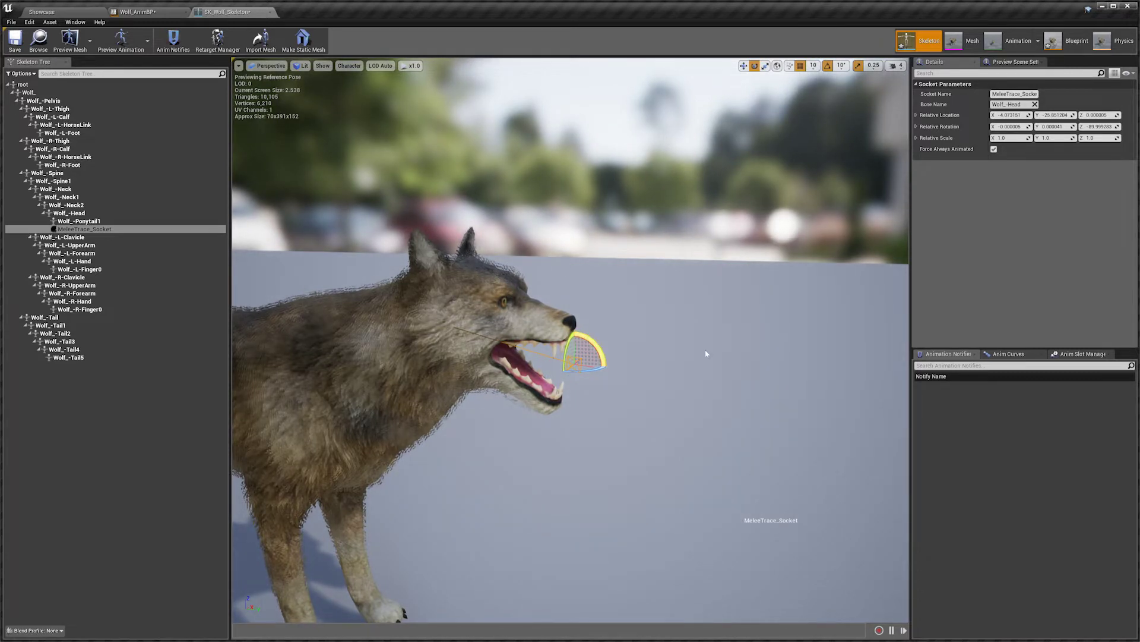
pyautogui.moveTo(715, 376); pyautogui.dragTo(658, 394, button='right')
pyautogui.press('w')
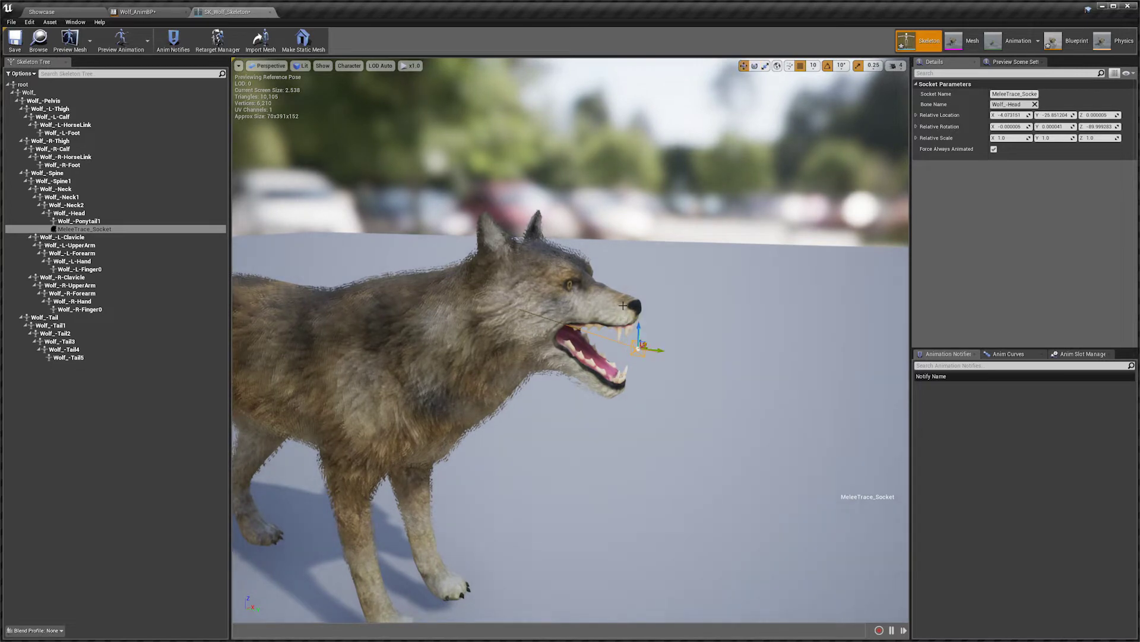
pyautogui.click(15, 39)
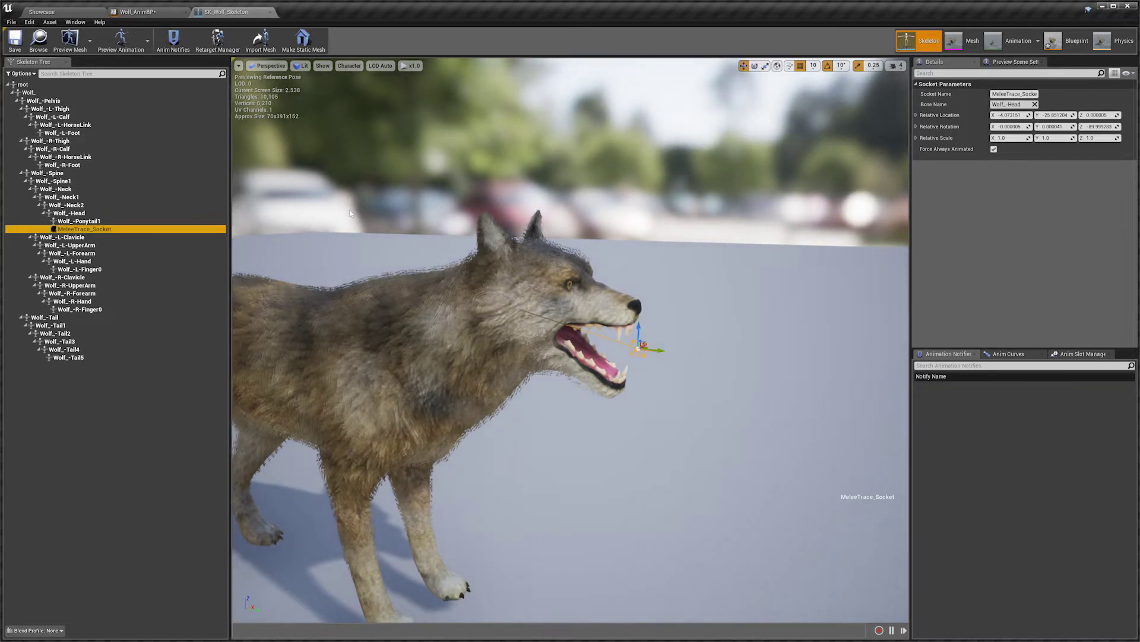
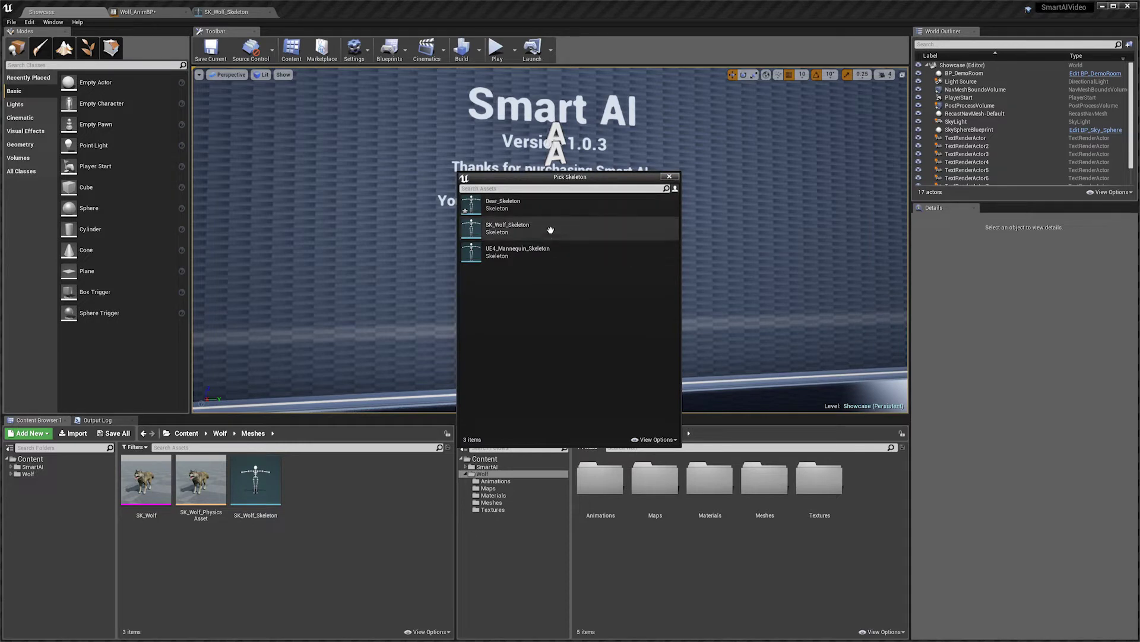
# Step: Create a blend space for SK_Wolf_Skeleton in the Wolf folder and name it BS_Wolf_Walk
pyautogui.click(552, 229)
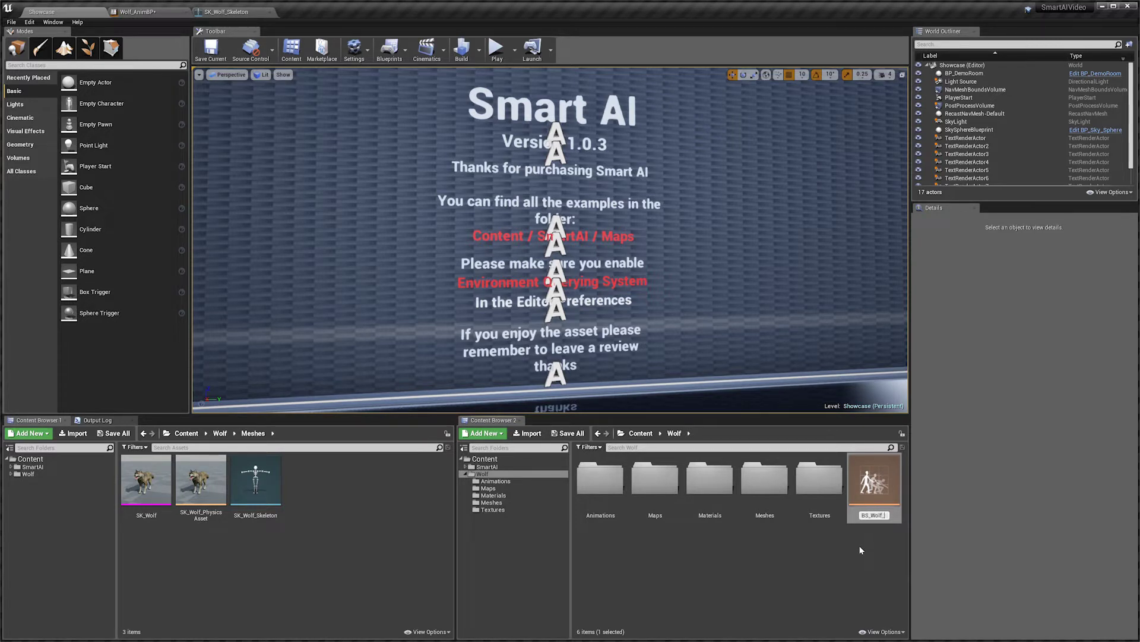
pyautogui.write('BS_Wolf_Walk')
pyautogui.press('Return')
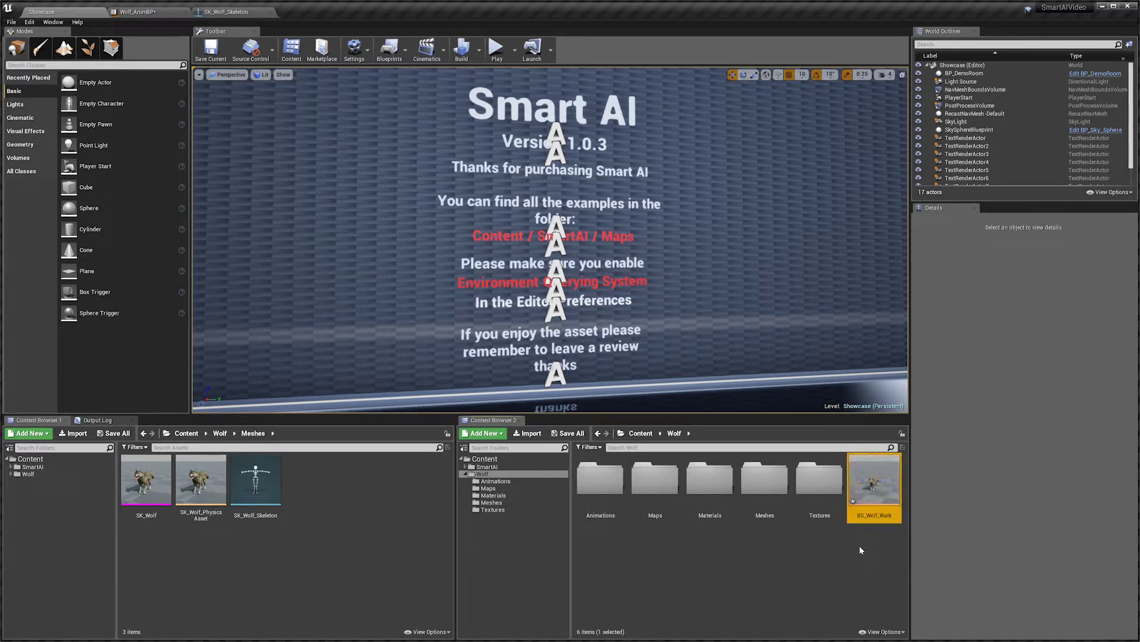
# Step: Open BS_Wolf_Walk in a floating window, enlarged and placed so the Content Browser stays accessible below it
pyautogui.doubleClick(876, 482)
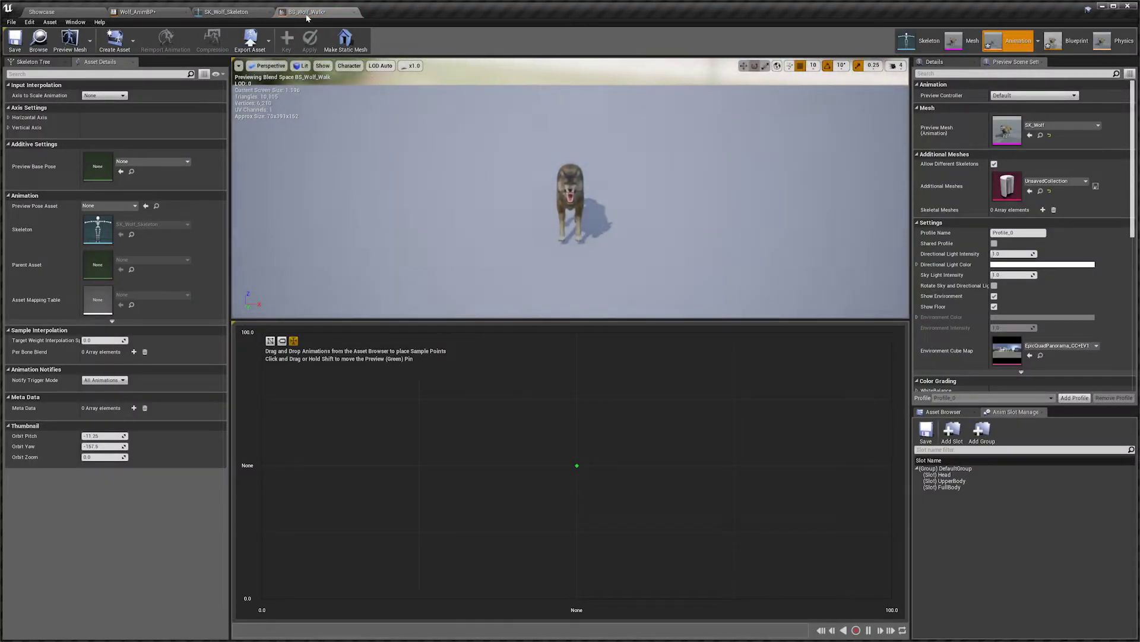
pyautogui.moveTo(311, 15); pyautogui.dragTo(357, 139)
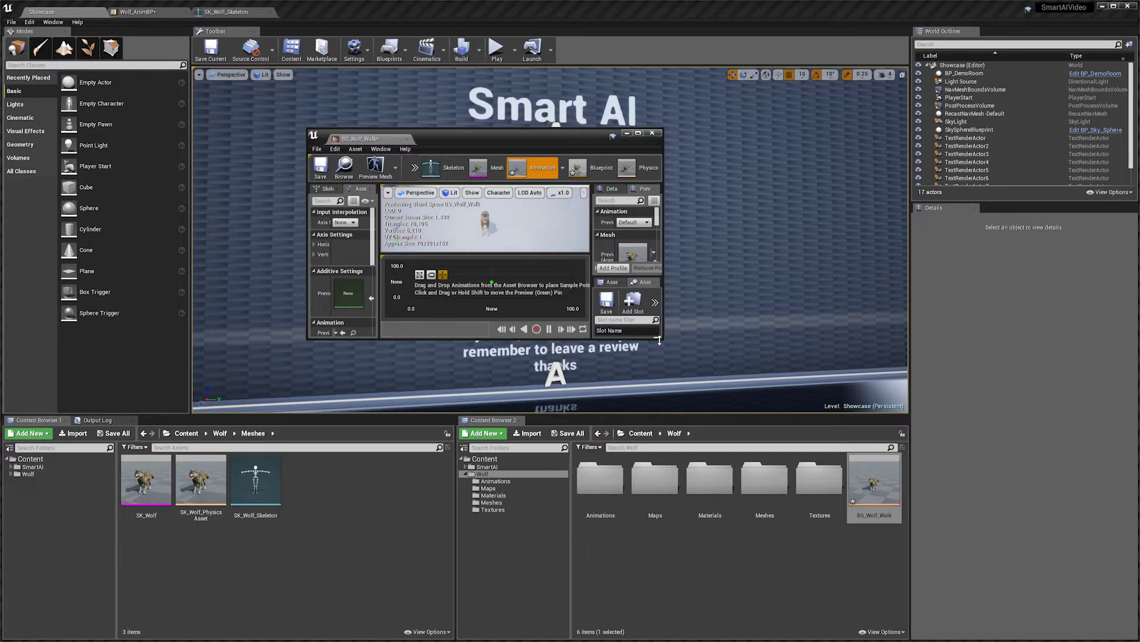
pyautogui.moveTo(663, 337); pyautogui.dragTo(895, 409)
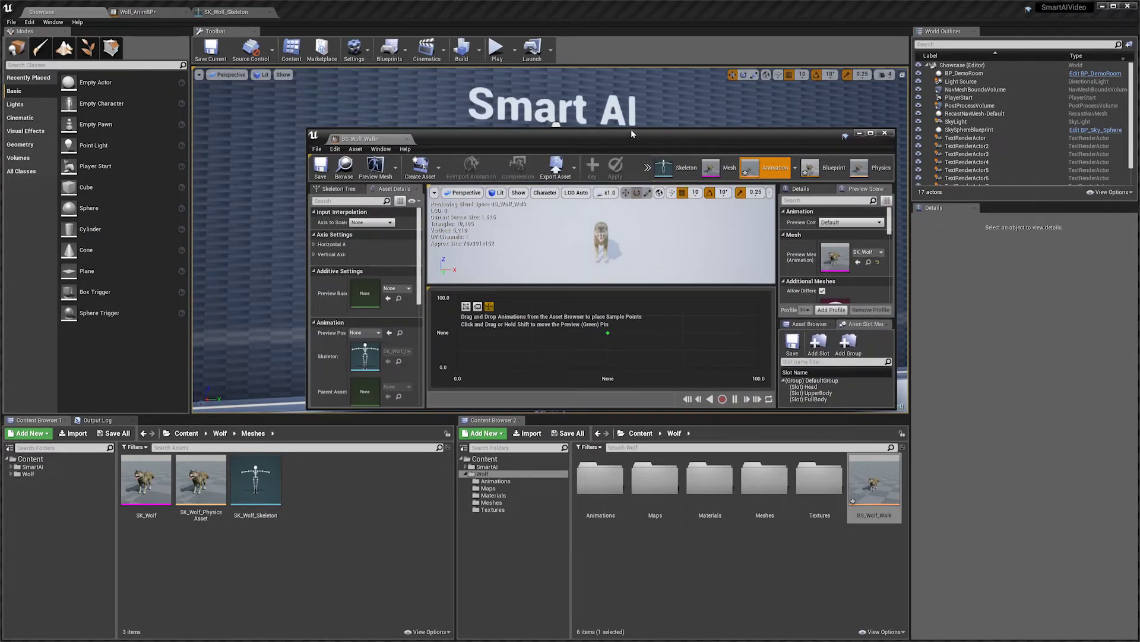
pyautogui.moveTo(635, 128); pyautogui.dragTo(630, 26)
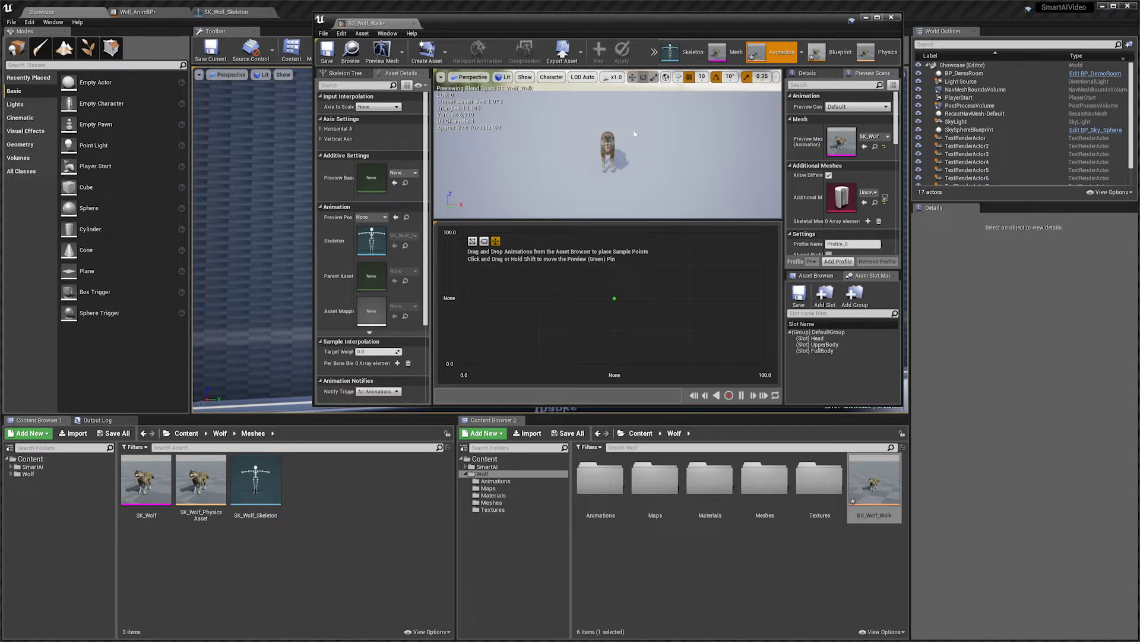
# Step: Filter the wolf Animations folder by "walk" and place ANIM_Wolf_Walk at the blend grid's centre and the midpoints of its four edges
pyautogui.click(812, 597)
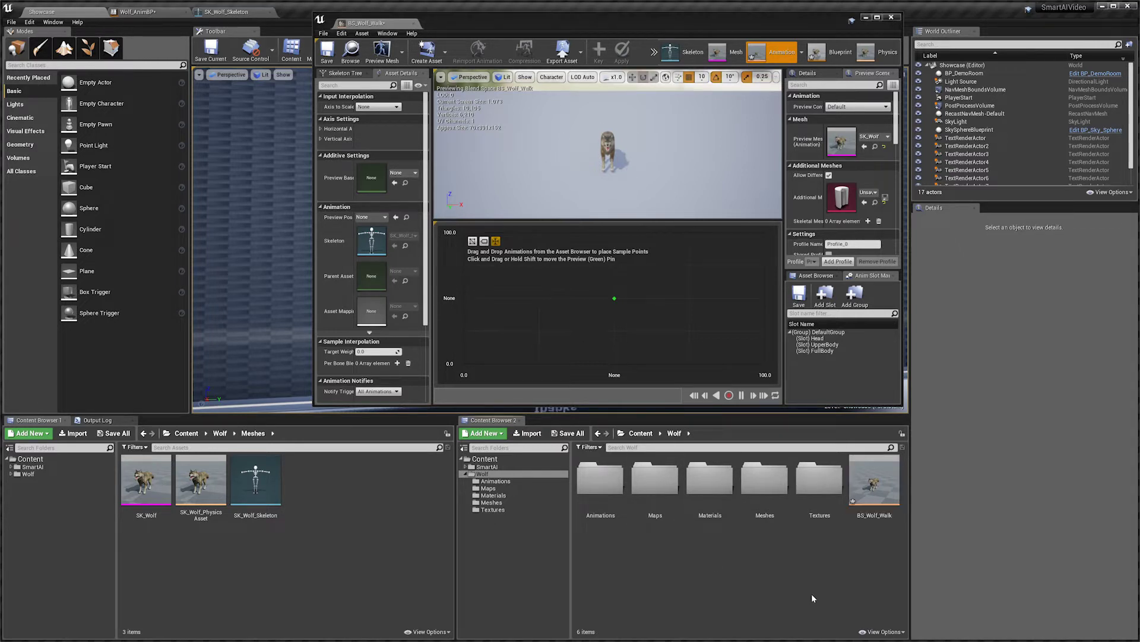
pyautogui.click(495, 481)
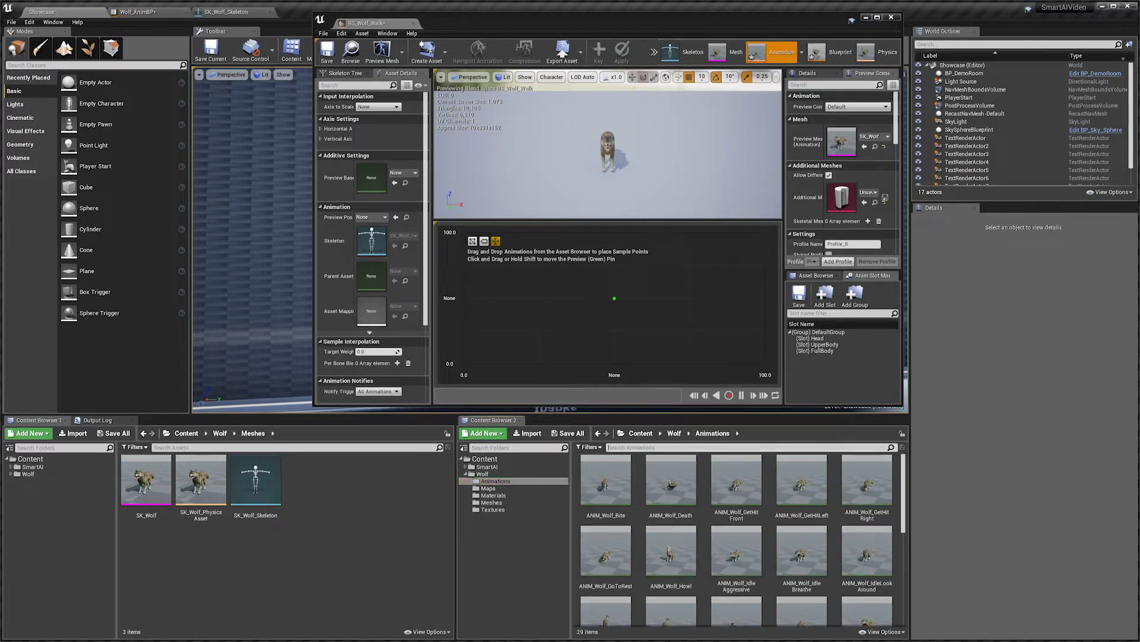
pyautogui.write('walk')
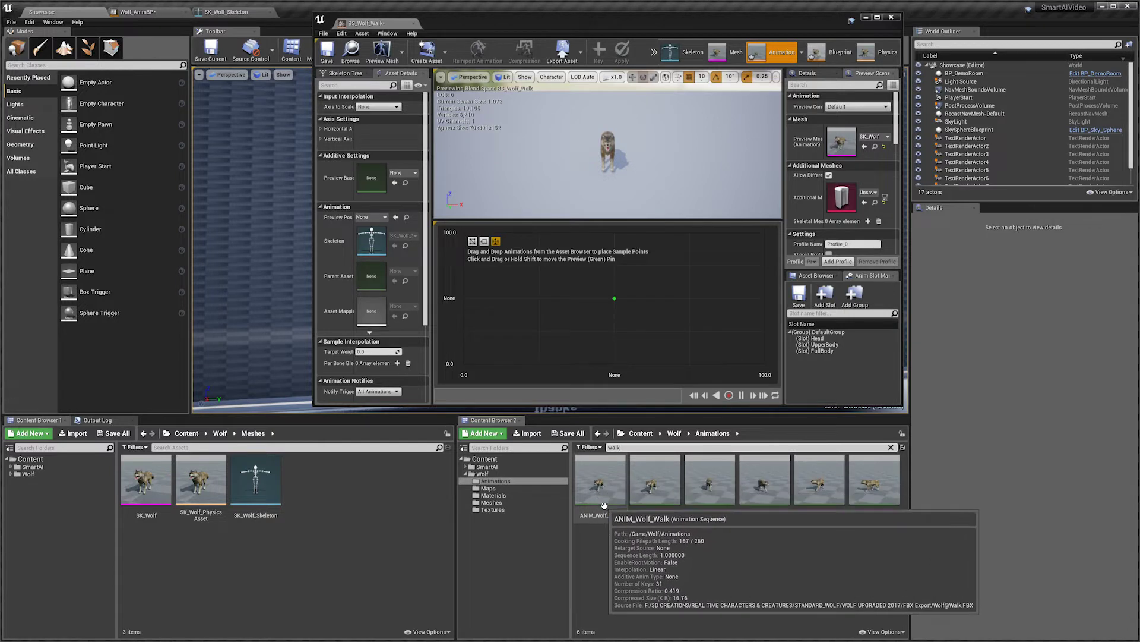
pyautogui.moveTo(601, 497); pyautogui.dragTo(615, 234)
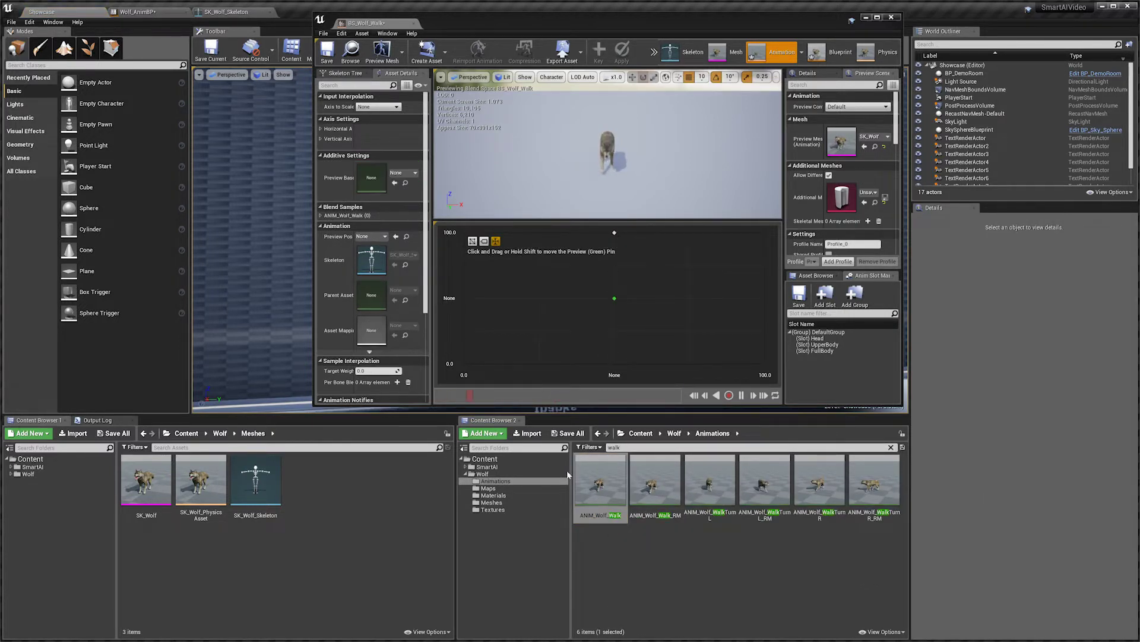
pyautogui.moveTo(600, 481); pyautogui.dragTo(615, 298)
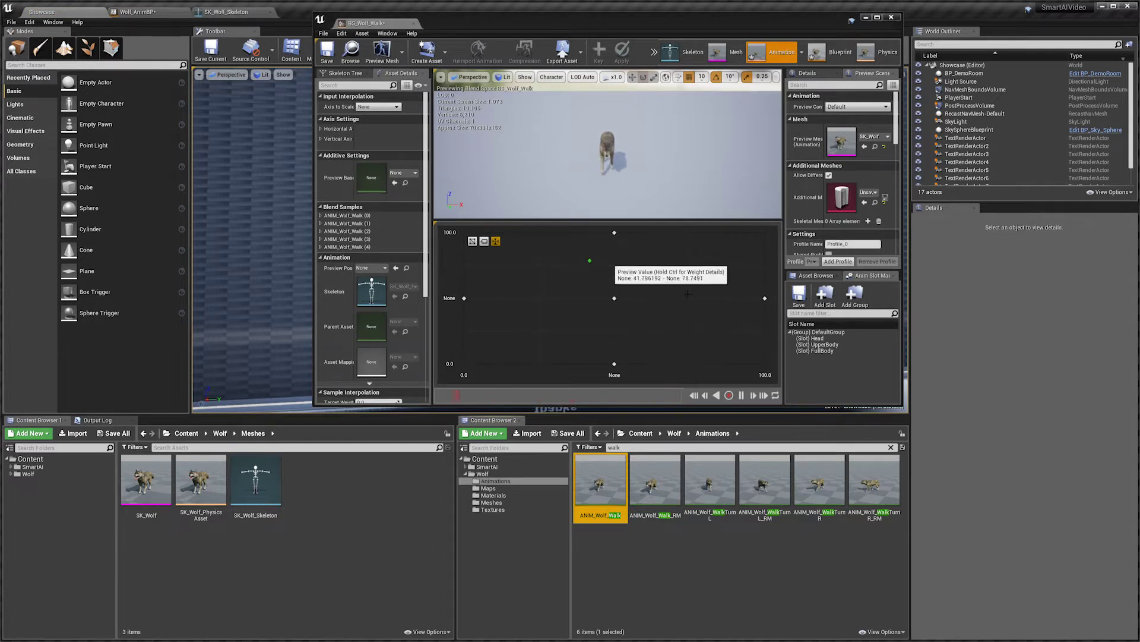
# Step: Preview the walk at several points of the blend grid, then save BS_Wolf_Walk and close its window
pyautogui.click(514, 264)
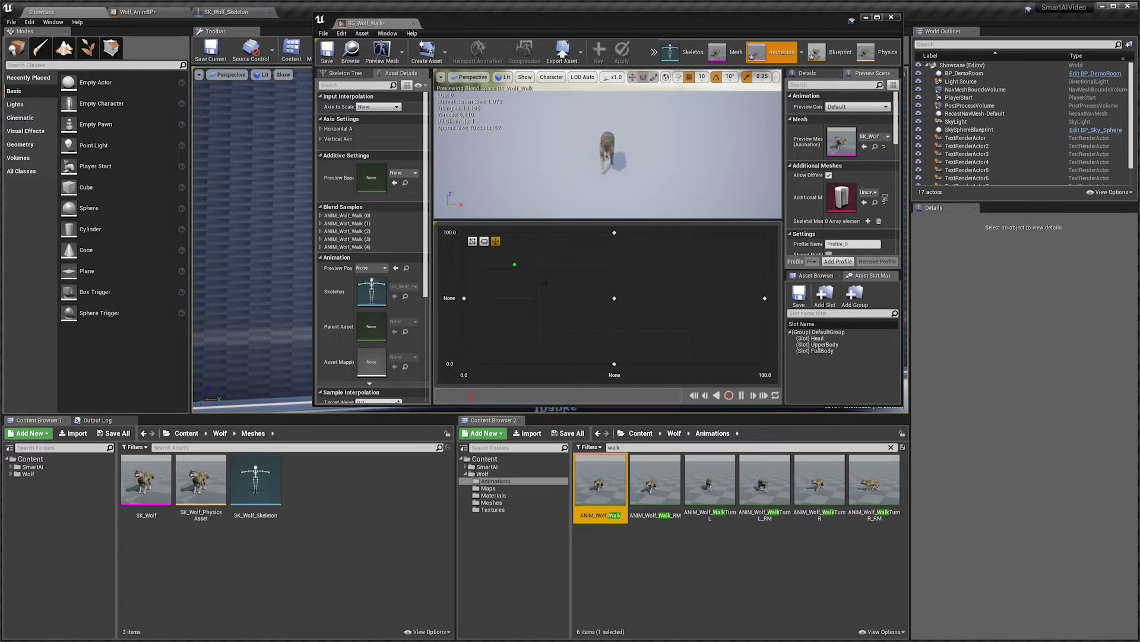
pyautogui.click(591, 302)
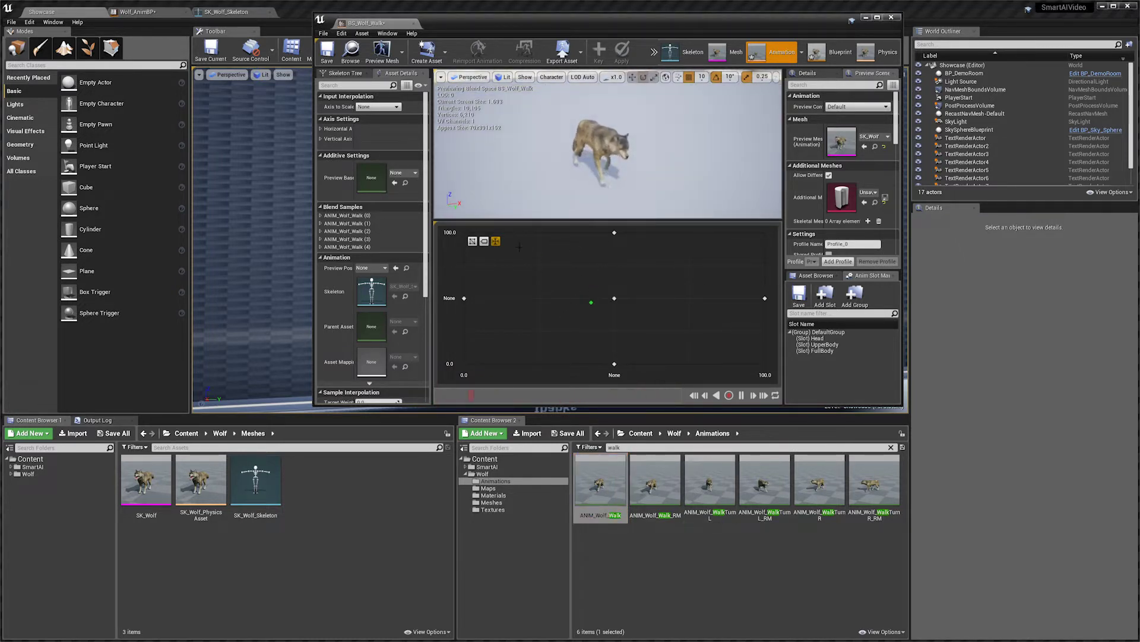
pyautogui.scroll(2, 569, 175)
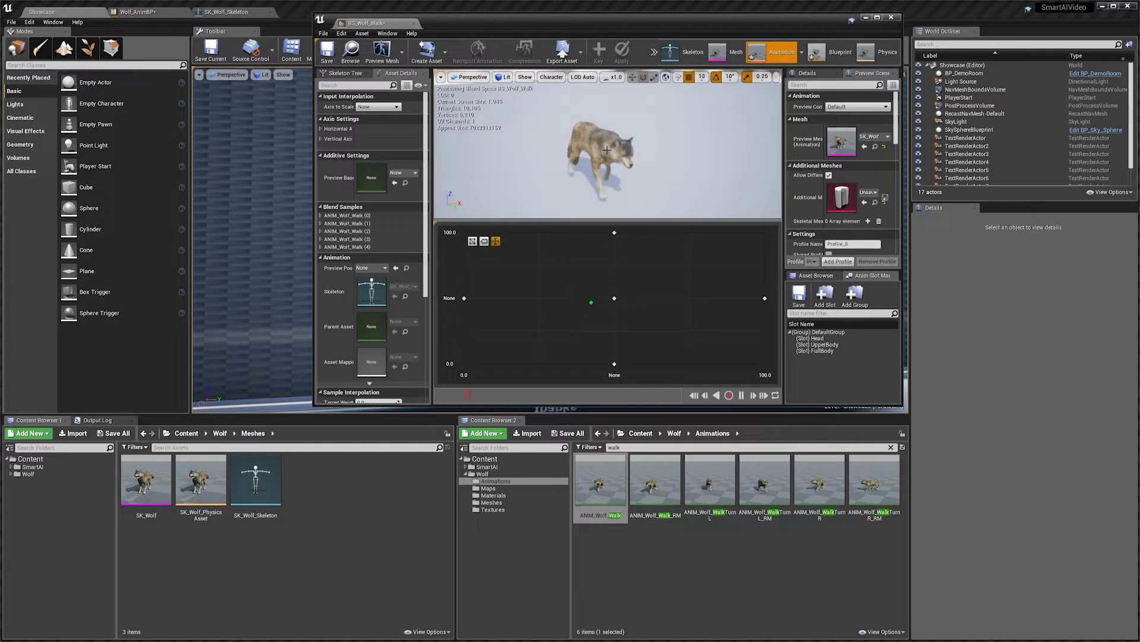
pyautogui.click(576, 289)
pyautogui.moveTo(575, 289)
pyautogui.mouseDown()
pyautogui.moveTo(536, 298)
pyautogui.moveTo(644, 257)
pyautogui.moveTo(629, 273)
pyautogui.moveTo(640, 278)
pyautogui.mouseUp()
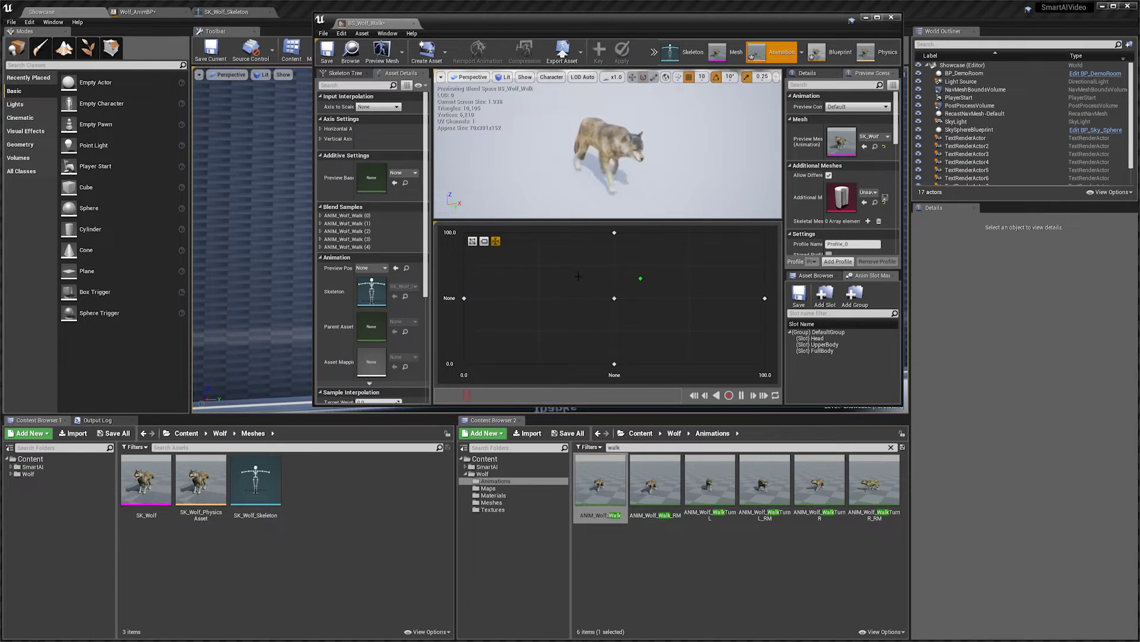
pyautogui.moveTo(578, 276)
pyautogui.keyDown('shift'); pyautogui.mouseDown()
pyautogui.moveTo(515, 260)
pyautogui.moveTo(564, 307)
pyautogui.mouseUp(); pyautogui.keyUp('shift')
pyautogui.moveTo(595, 248)
pyautogui.keyDown('shift'); pyautogui.mouseDown()
pyautogui.moveTo(556, 348)
pyautogui.moveTo(624, 274)
pyautogui.moveTo(611, 264)
pyautogui.moveTo(704, 345)
pyautogui.moveTo(598, 262)
pyautogui.moveTo(650, 263)
pyautogui.moveTo(528, 299)
pyautogui.moveTo(658, 270)
pyautogui.moveTo(635, 315)
pyautogui.moveTo(601, 286)
pyautogui.mouseUp(); pyautogui.keyUp('shift')
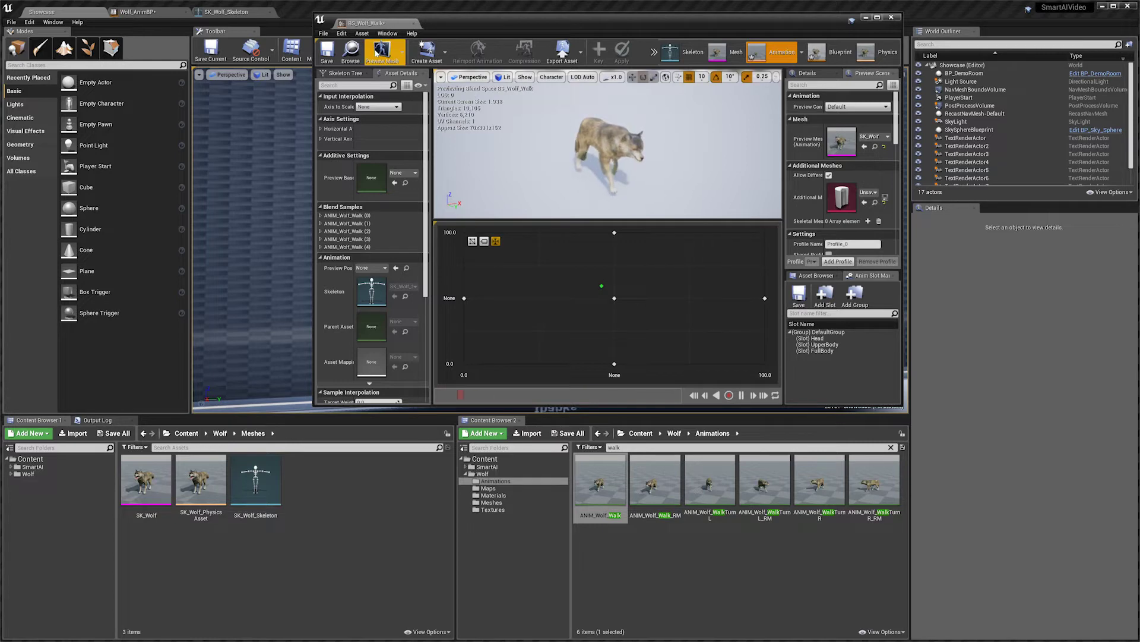
pyautogui.click(413, 23)
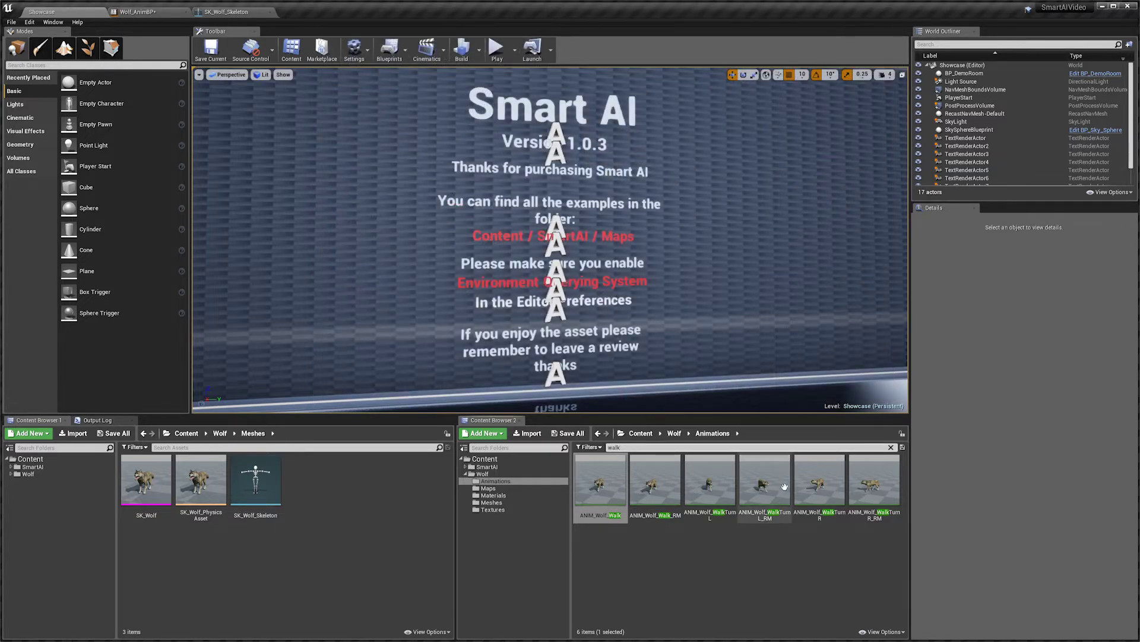
# Step: Clear the animation filter and duplicate BS_Wolf_Walk in the Wolf folder as BS_Wolf_Run
pyautogui.click(892, 448)
pyautogui.click(502, 474)
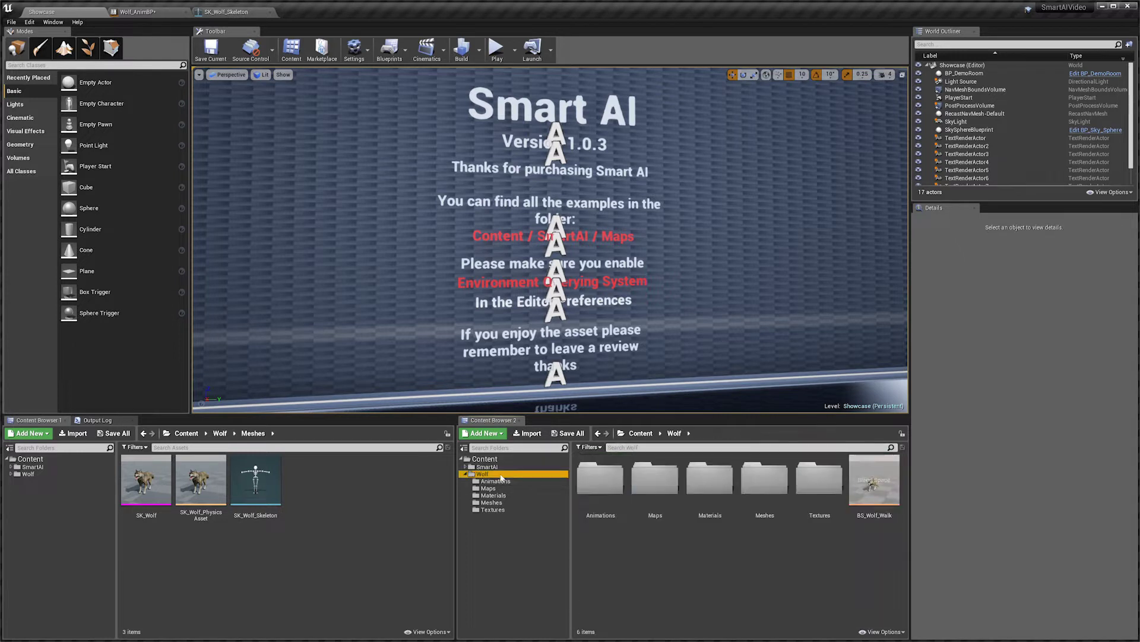
pyautogui.rightClick(879, 484)
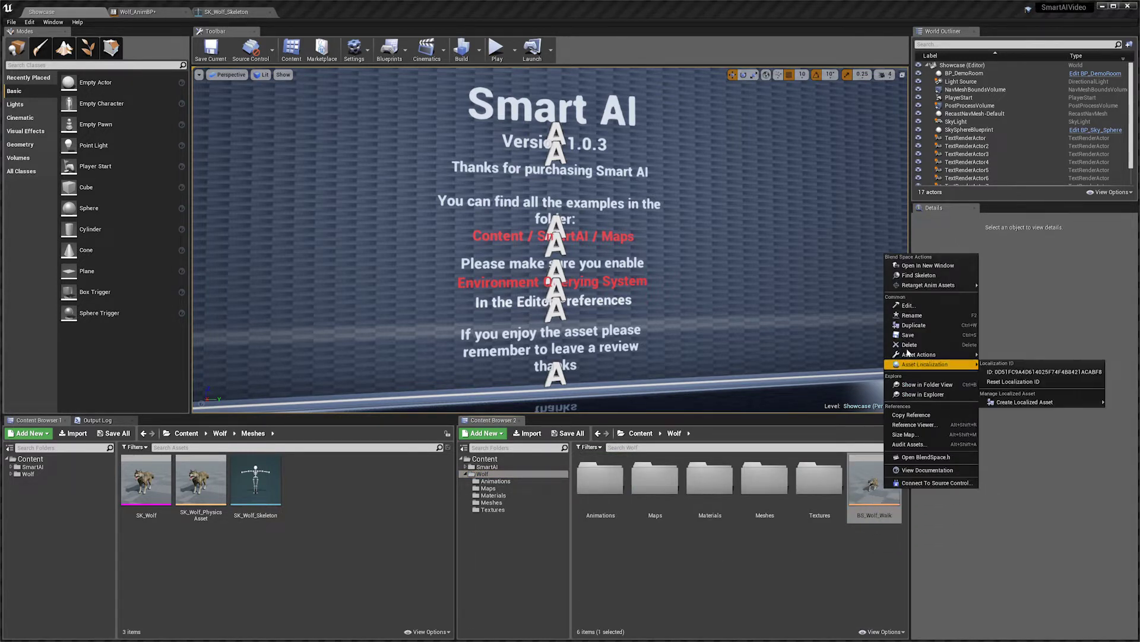
pyautogui.click(913, 325)
pyautogui.press('End')
pyautogui.press('BackSpace')
pyautogui.press('BackSpace')
pyautogui.press('BackSpace')
pyautogui.press('BackSpace')
pyautogui.press('BackSpace')
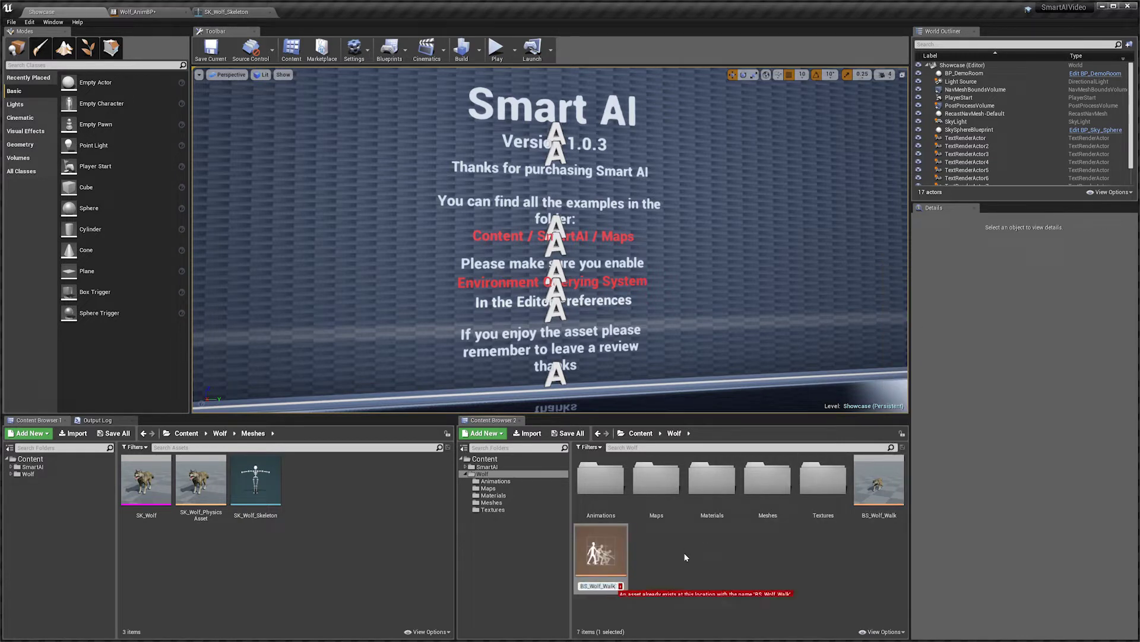
pyautogui.write('Run')
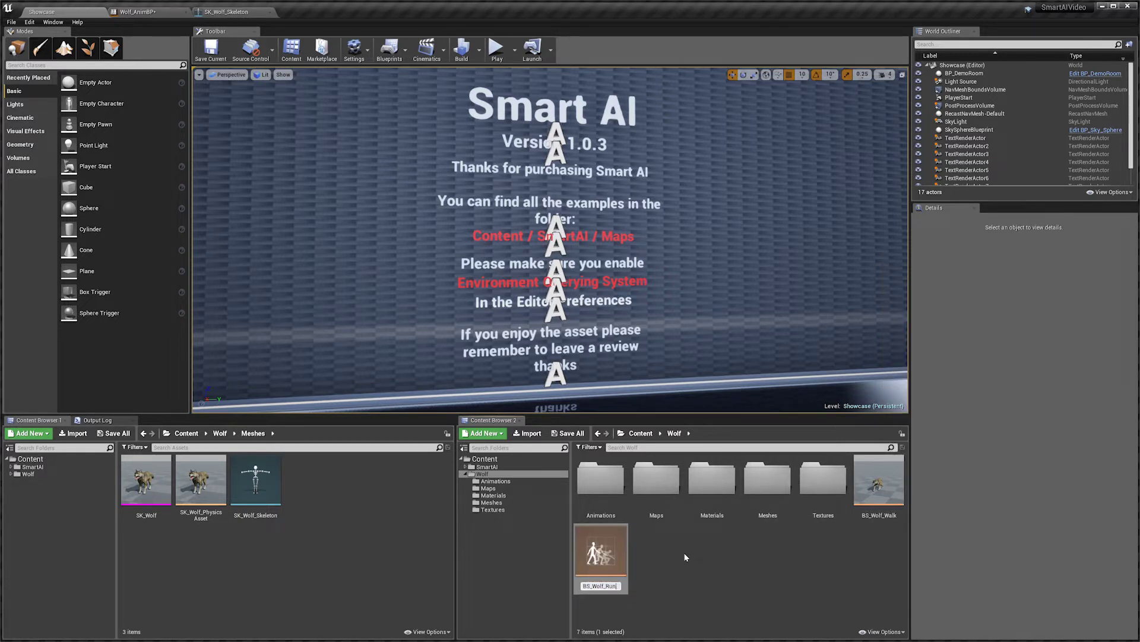
pyautogui.press('Return')
# Step: Open BS_Wolf_Run in a floating window, resized and placed above the Content Browser
pyautogui.doubleClick(896, 478)
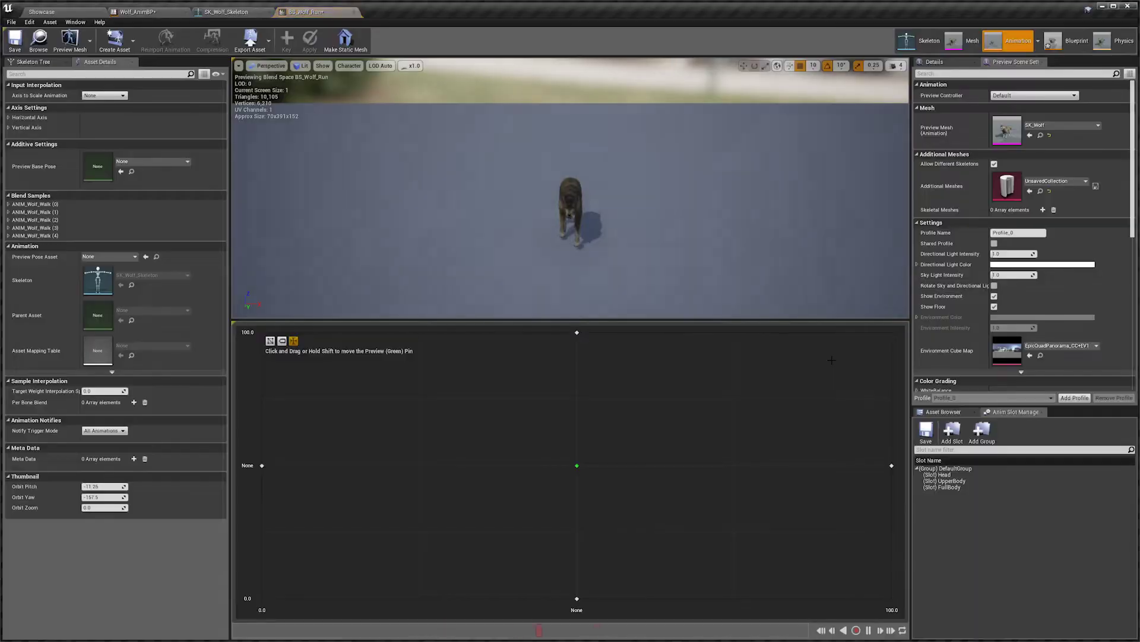
pyautogui.moveTo(321, 15); pyautogui.dragTo(570, 118)
pyautogui.moveTo(861, 315); pyautogui.dragTo(1039, 439)
pyautogui.moveTo(838, 118); pyautogui.dragTo(689, 86)
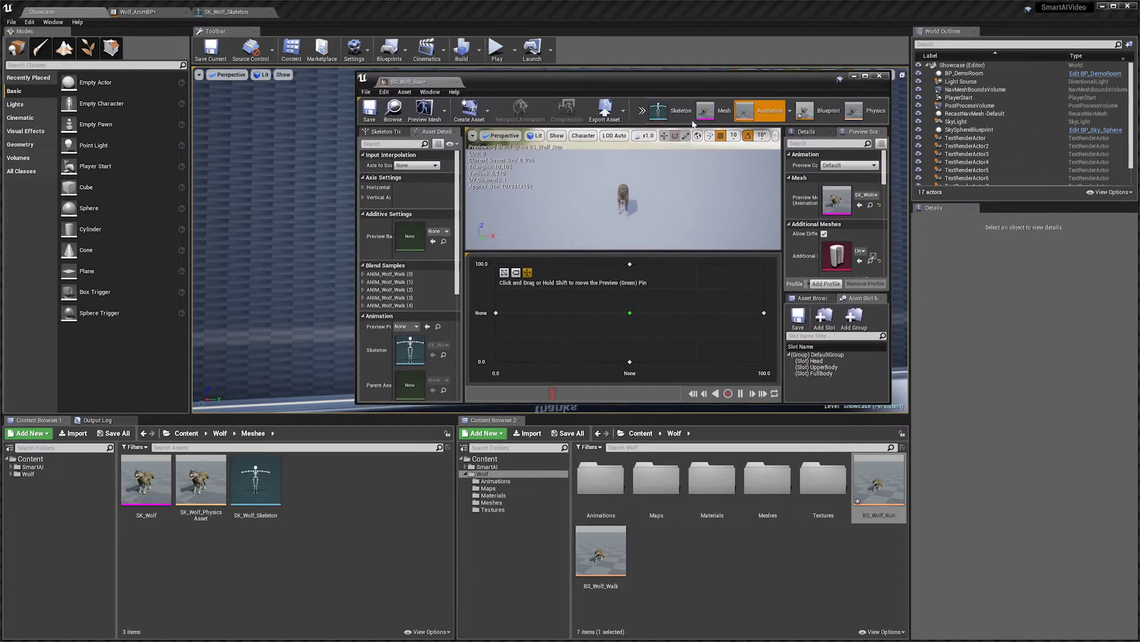
# Step: Filter the wolf Animations folder by "run" and replace all five walk samples in the blend grid with ANIM_Wolf_Run
pyautogui.doubleClick(621, 489)
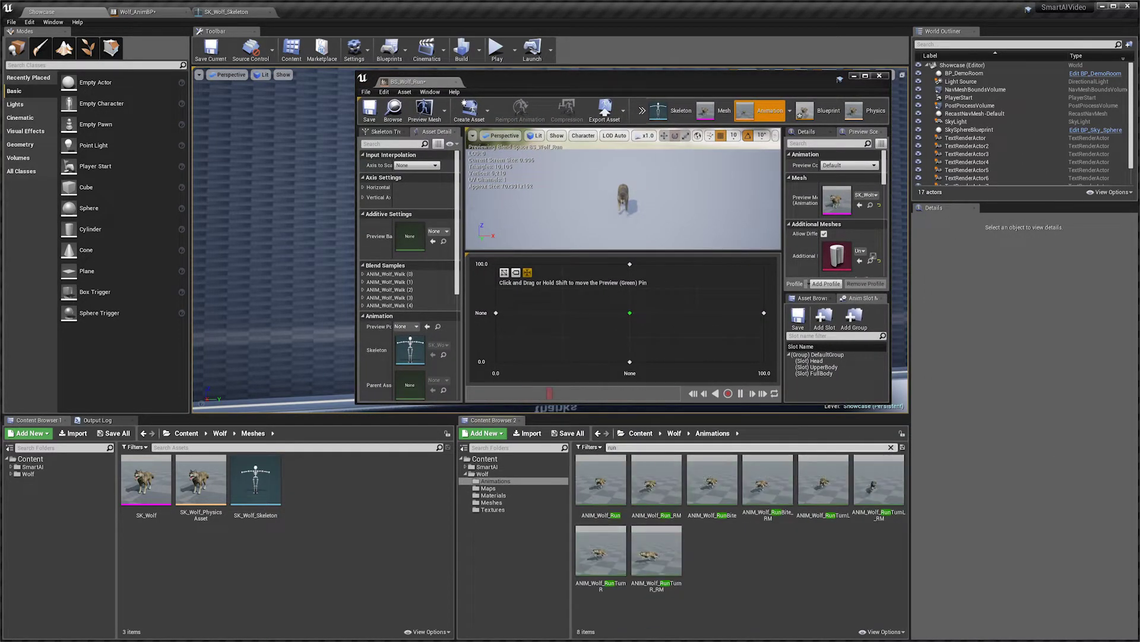
pyautogui.moveTo(608, 493)
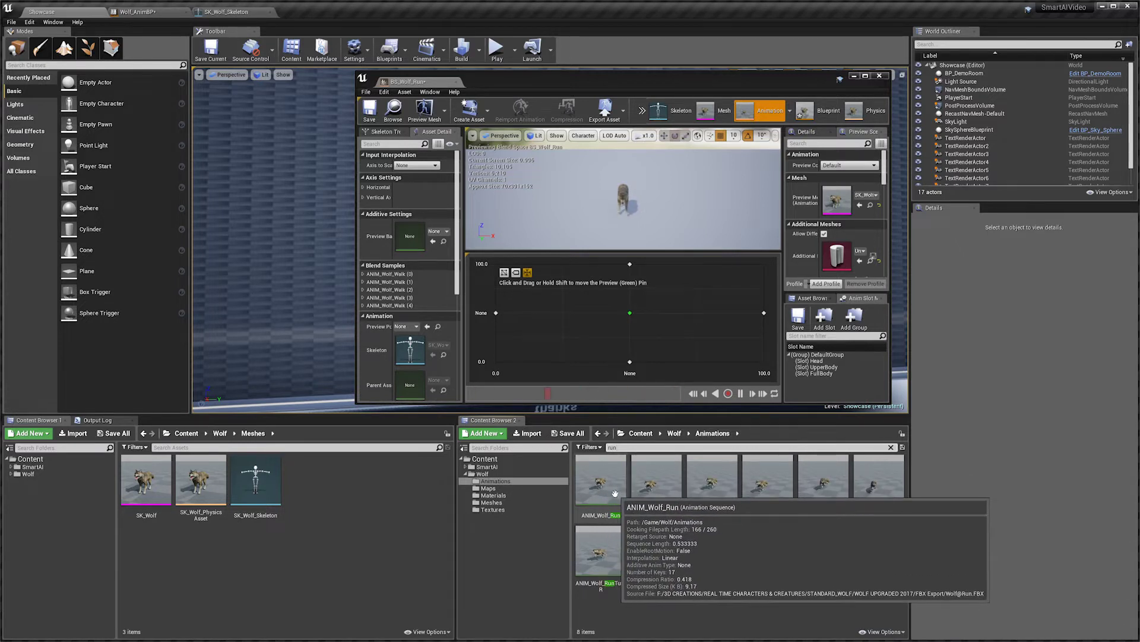
pyautogui.moveTo(609, 493); pyautogui.dragTo(629, 265)
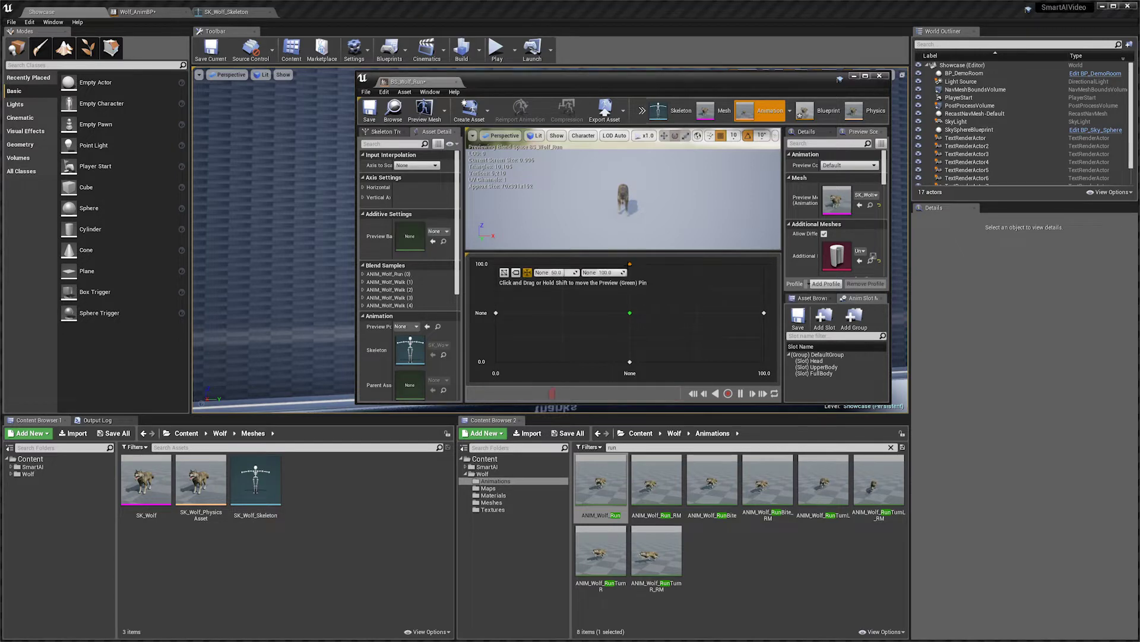
pyautogui.moveTo(602, 482); pyautogui.dragTo(765, 313)
pyautogui.moveTo(609, 479); pyautogui.dragTo(629, 313)
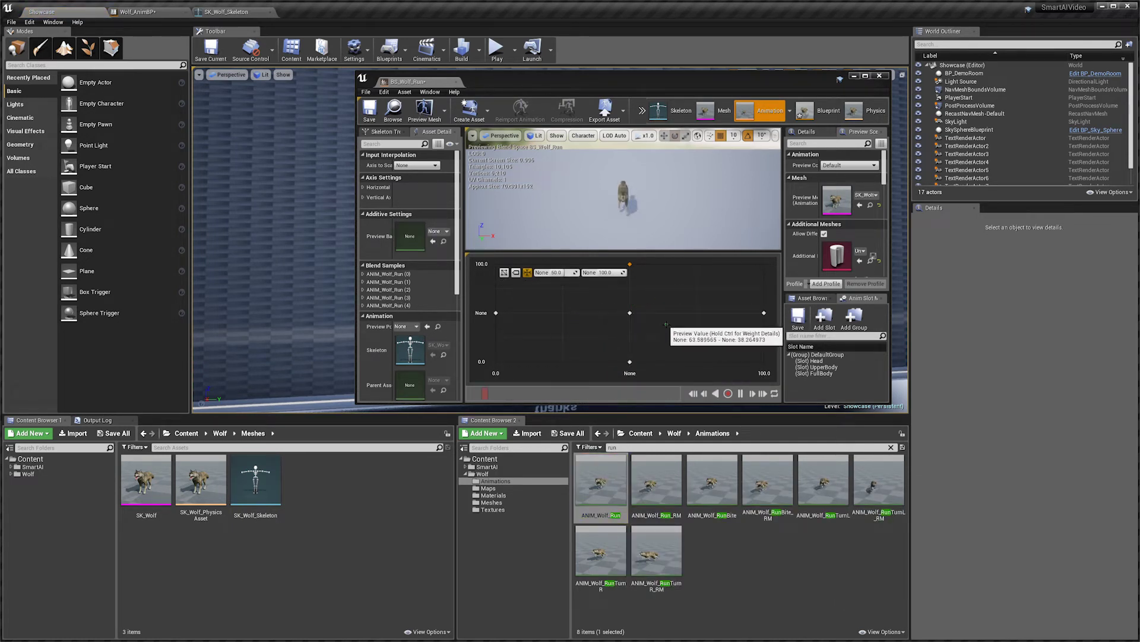
# Step: Check the running wolf from another angle, then save BS_Wolf_Run and close its window
pyautogui.moveTo(660, 205); pyautogui.dragTo(673, 211, button='right')
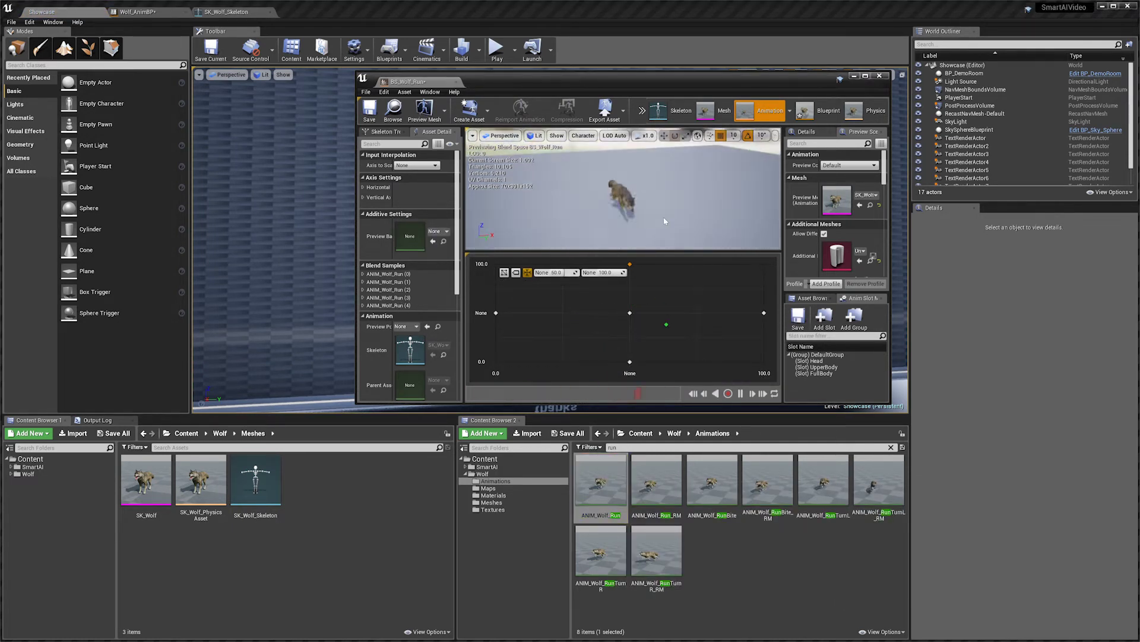
pyautogui.click(370, 110)
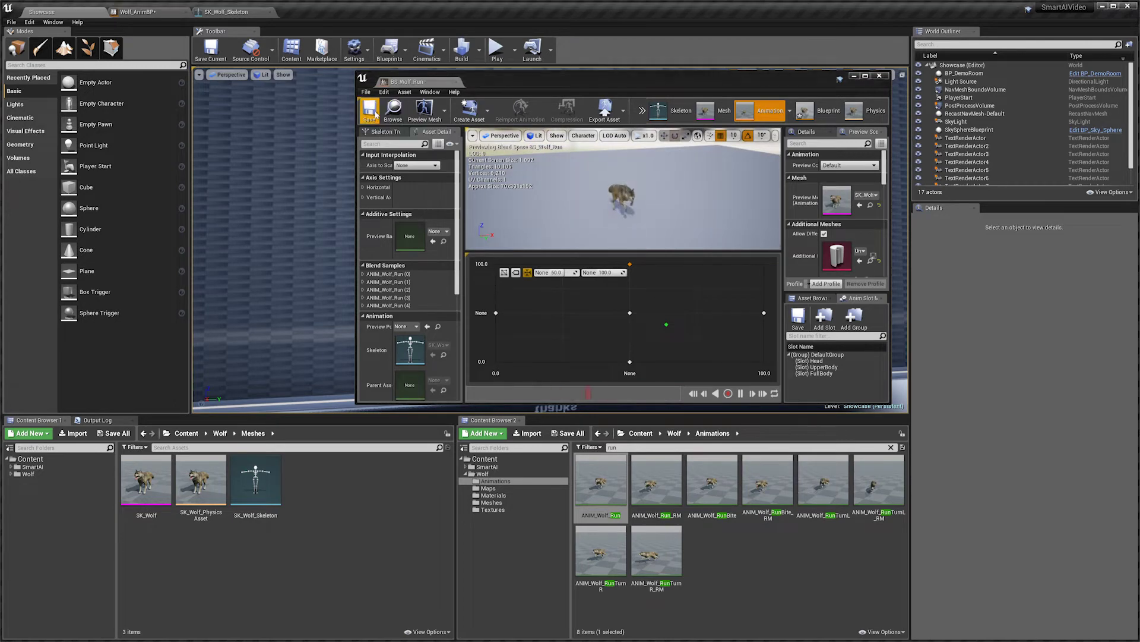
pyautogui.click(880, 75)
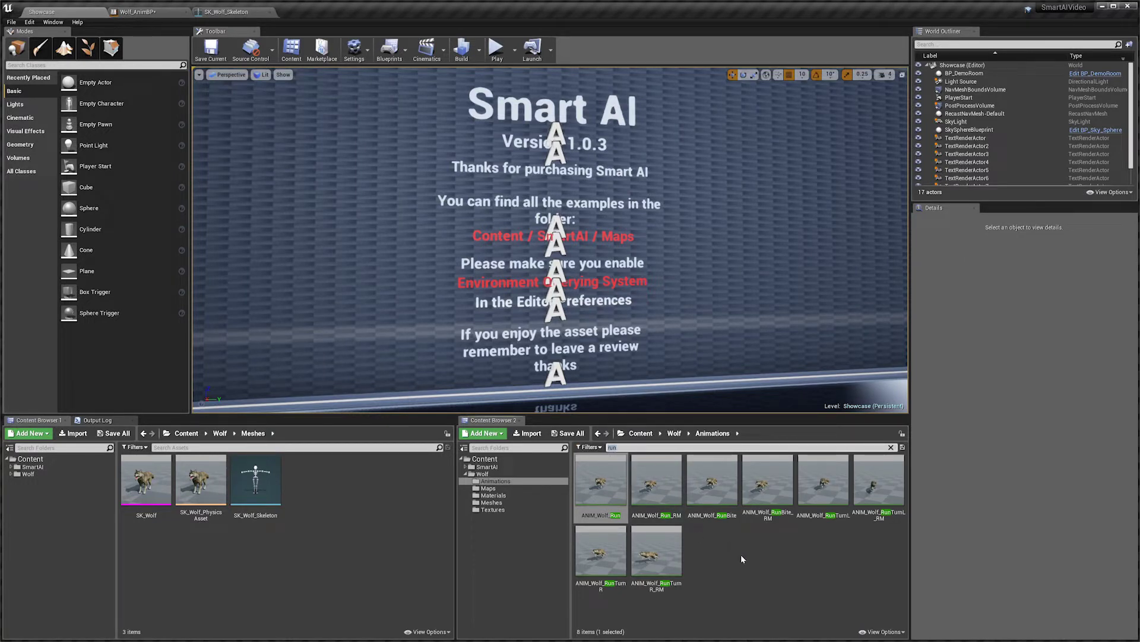
# Step: Filter the animations by "bite" and create an AnimMontage from ANIM_Wolf_Bite, keeping the default name
pyautogui.write('te')
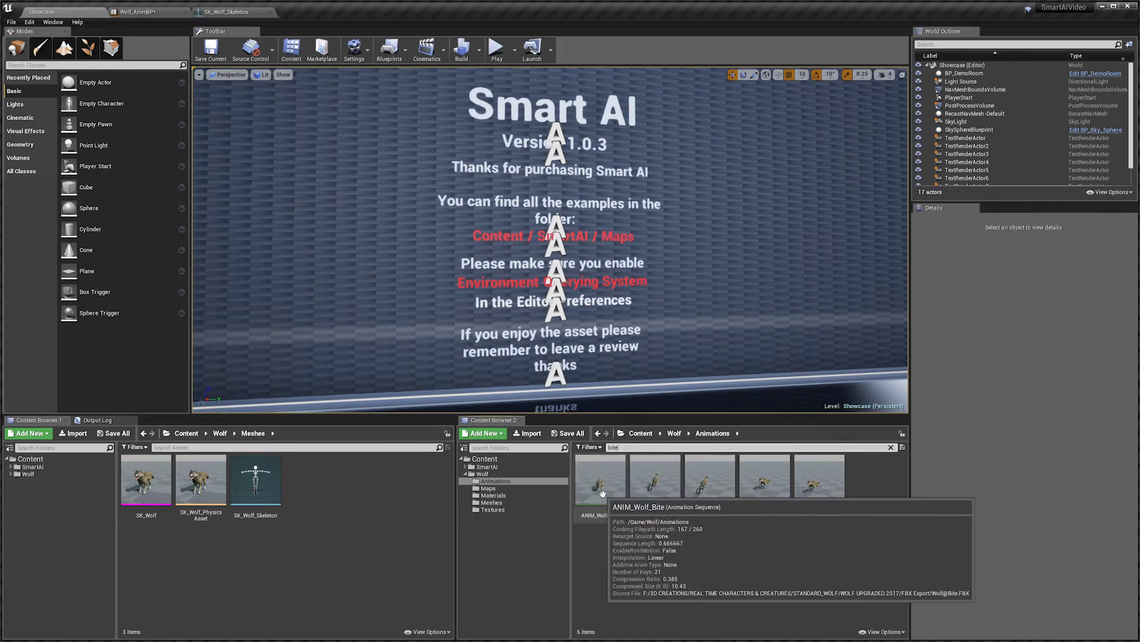
pyautogui.rightClick(599, 512)
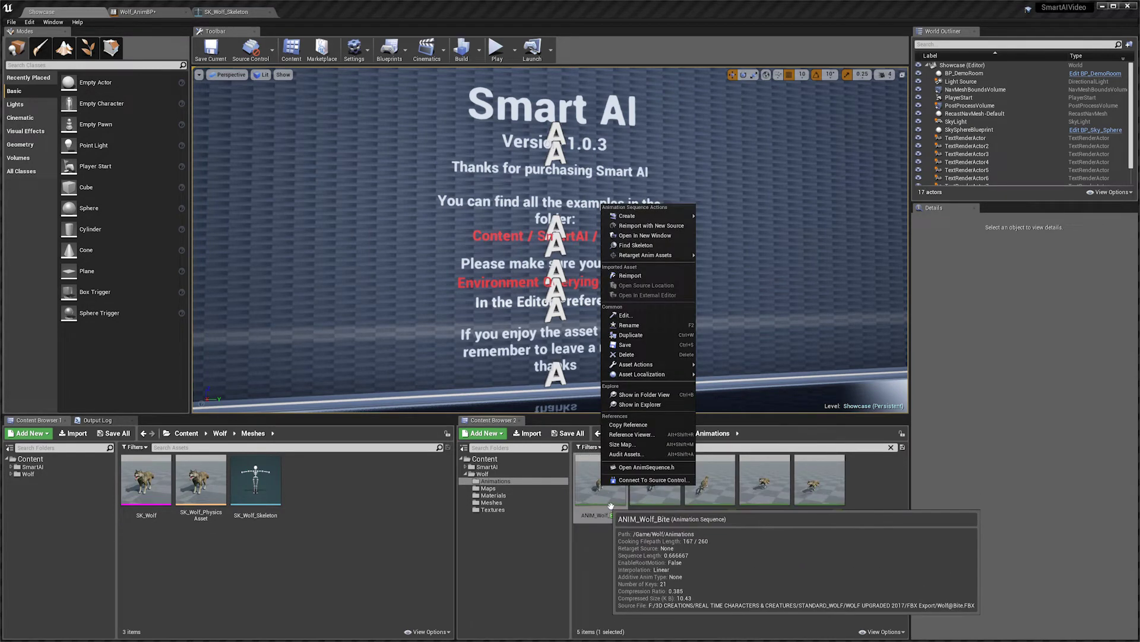
pyautogui.moveTo(654, 215)
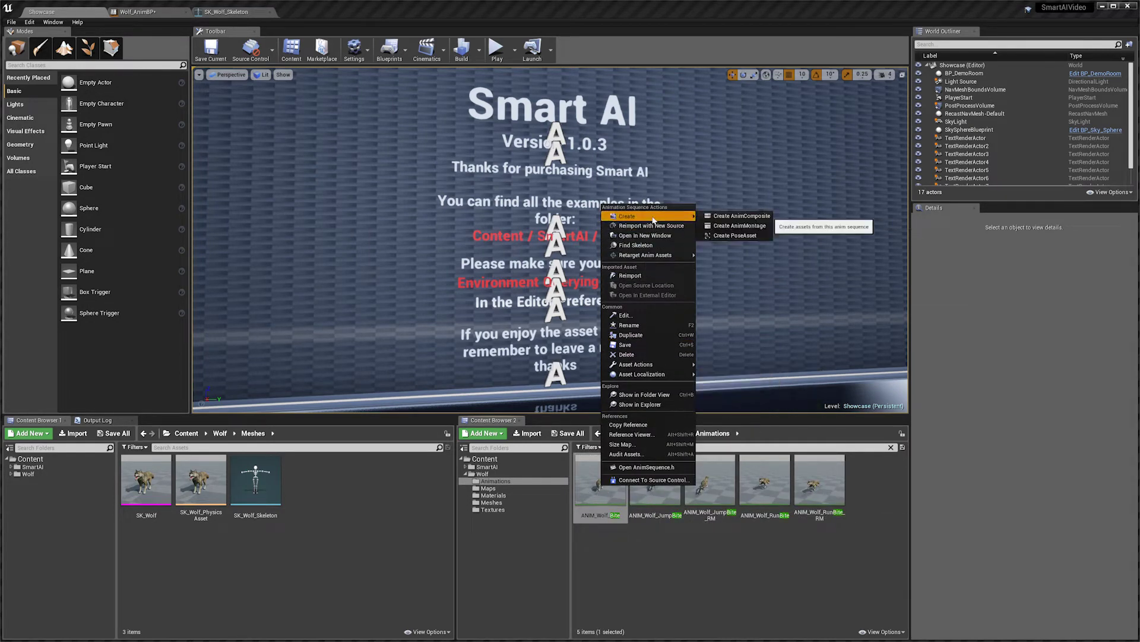
pyautogui.click(739, 226)
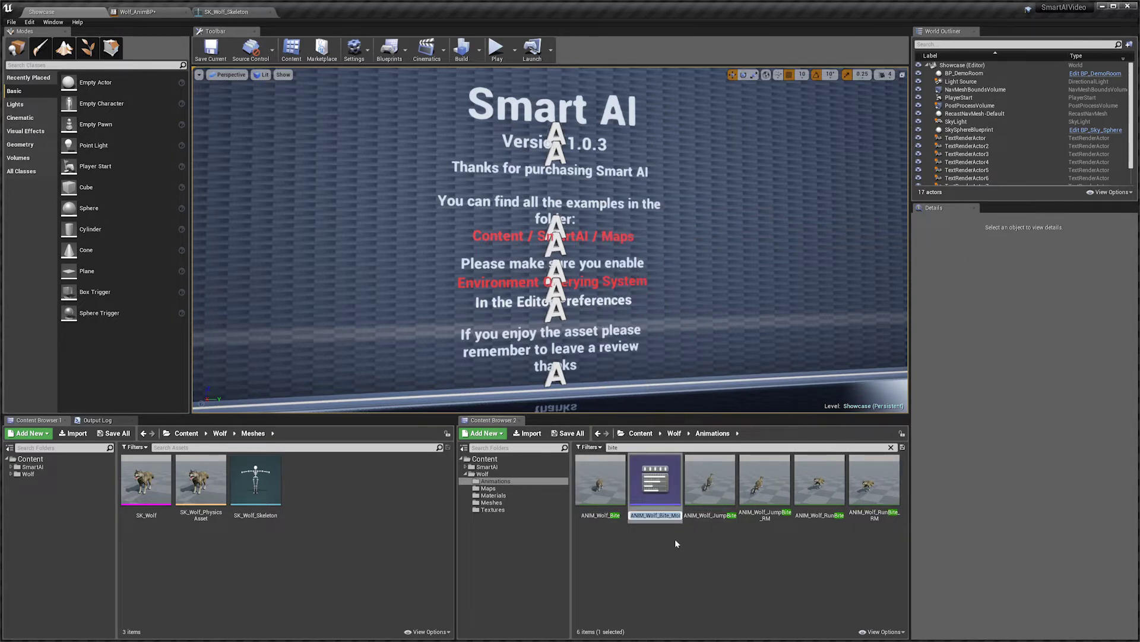
pyautogui.press('Return')
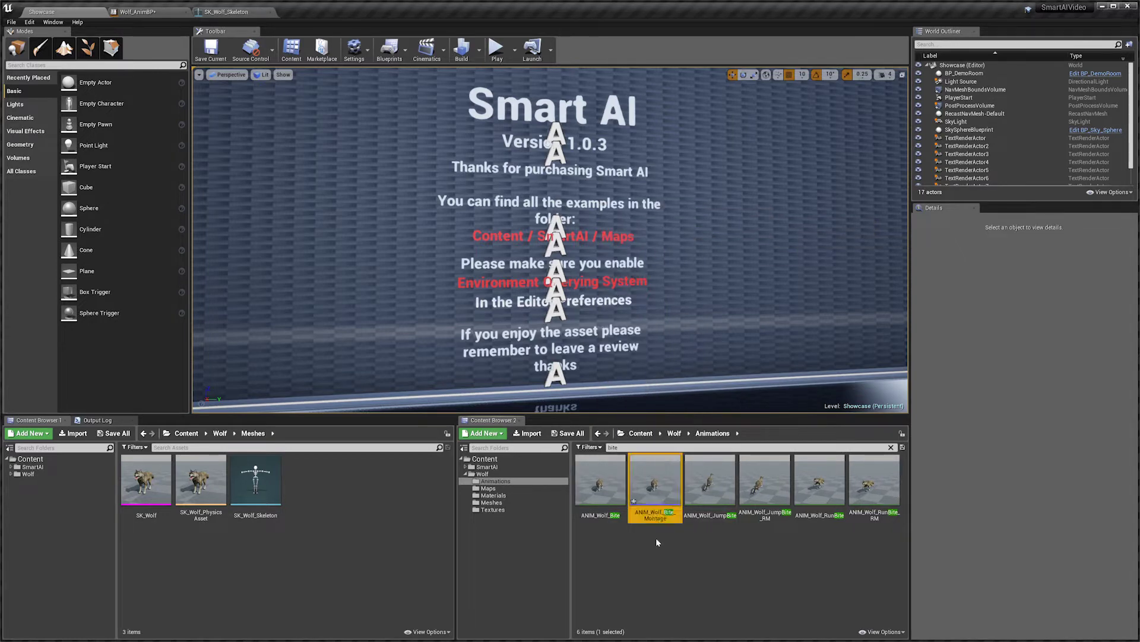
# Step: Open ANIM_Wolf_Bite_Montage and assign its animation track to the DefaultGroup.UpperBody slot
pyautogui.doubleClick(655, 482)
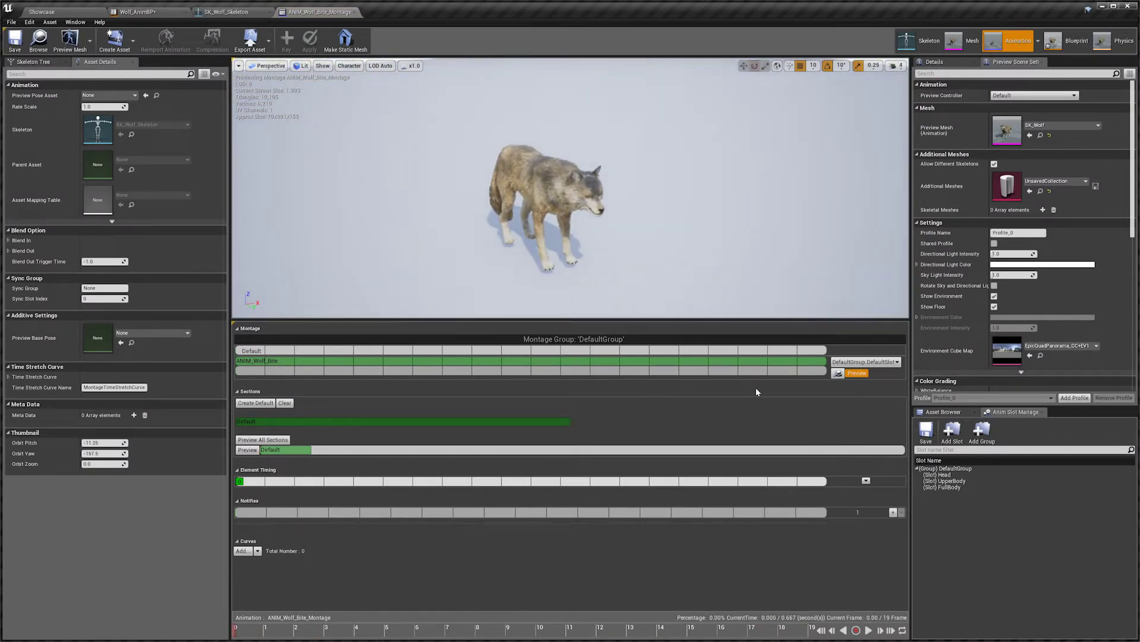
pyautogui.click(897, 362)
pyautogui.moveTo(750, 309); pyautogui.dragTo(782, 316, button='right')
pyautogui.click(885, 362)
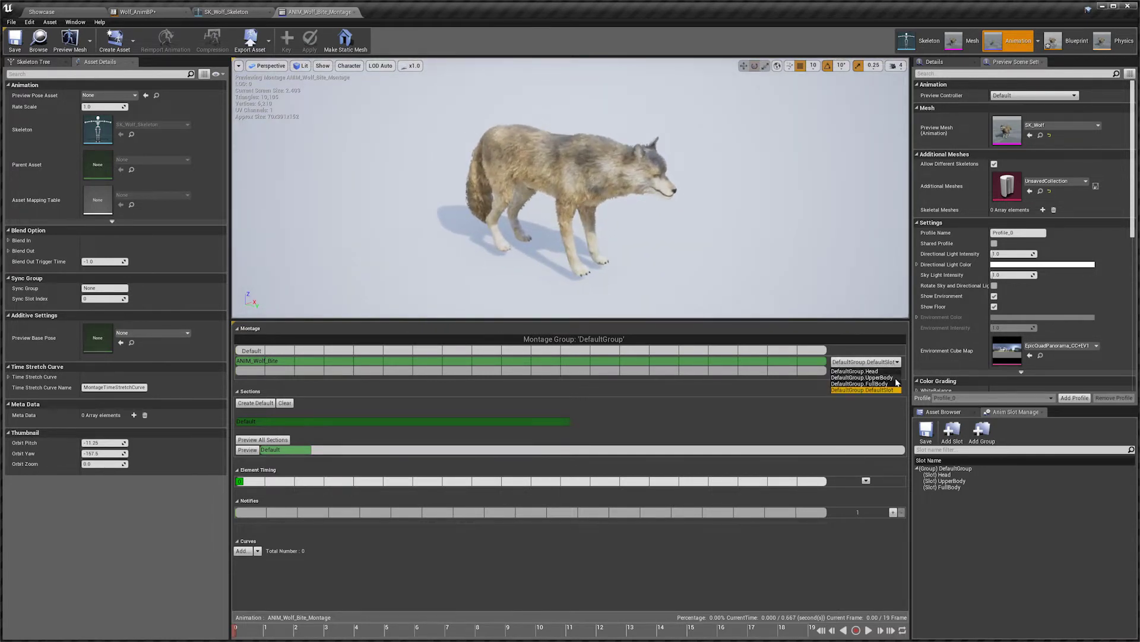
pyautogui.click(896, 378)
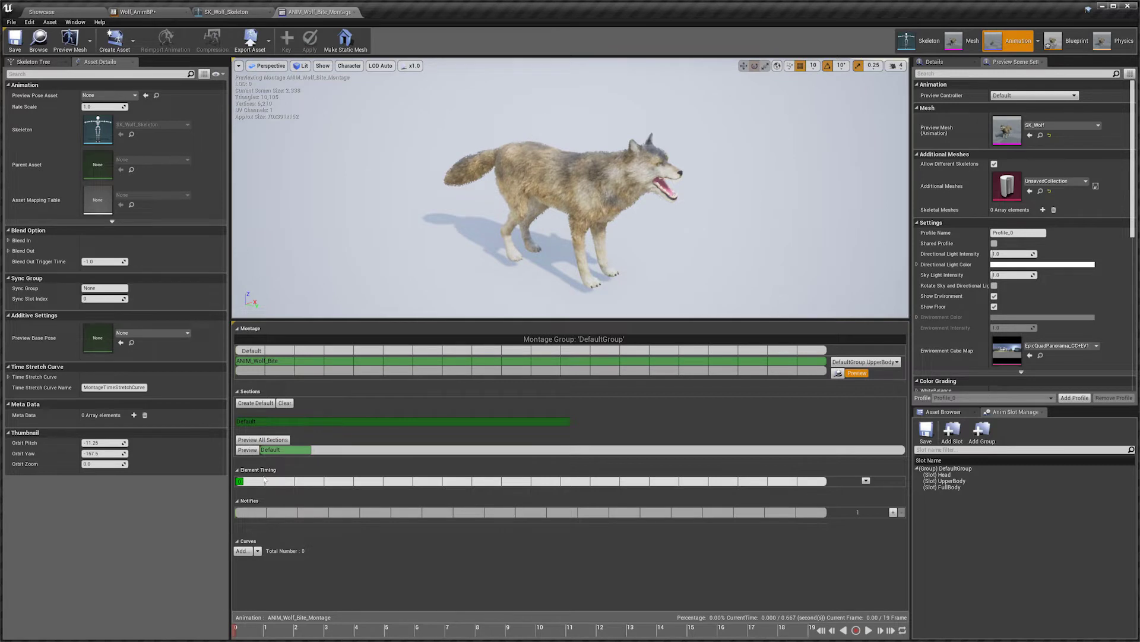
# Step: Add a new notify named StartMeleeDetect to the bite montage and place it at about frame 4, where the jaws open
pyautogui.rightClick(280, 514)
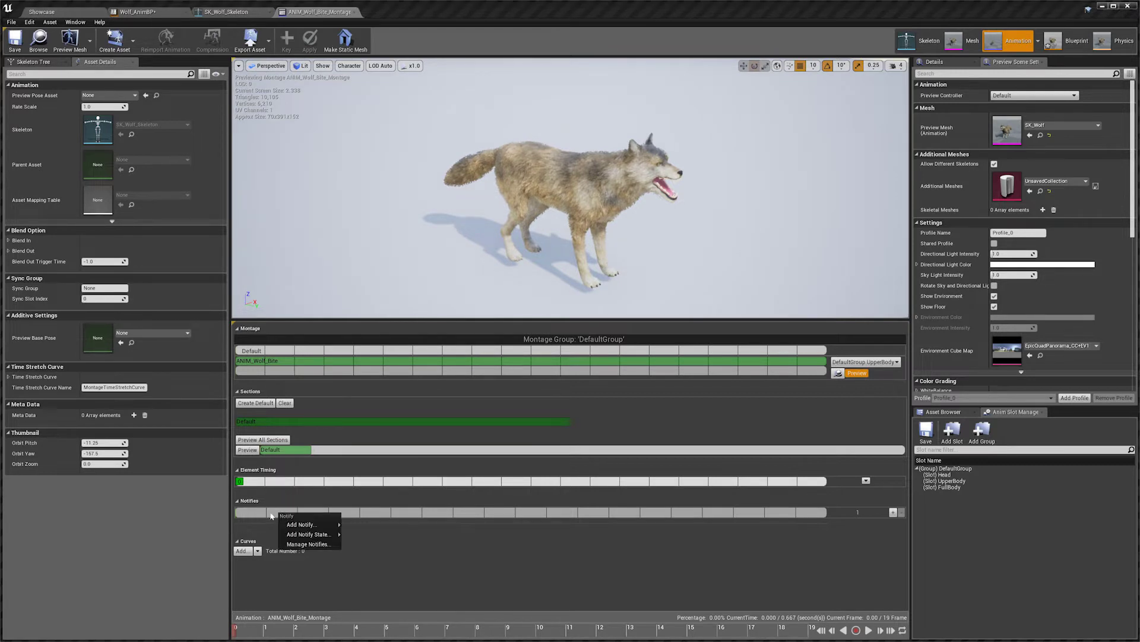
pyautogui.moveTo(301, 524)
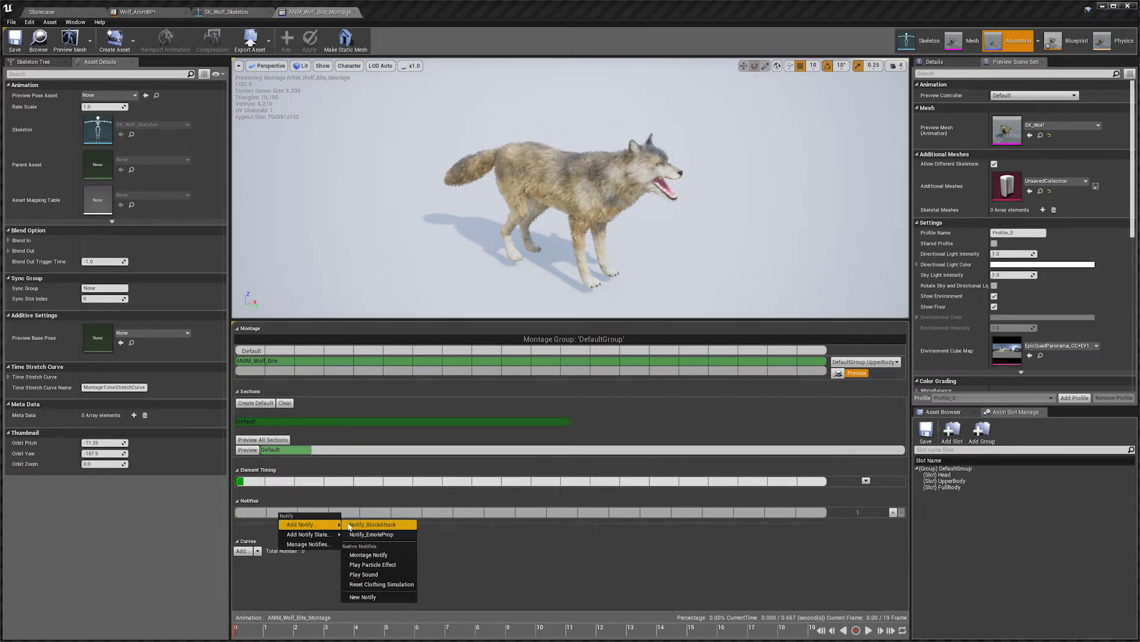
pyautogui.click(377, 595)
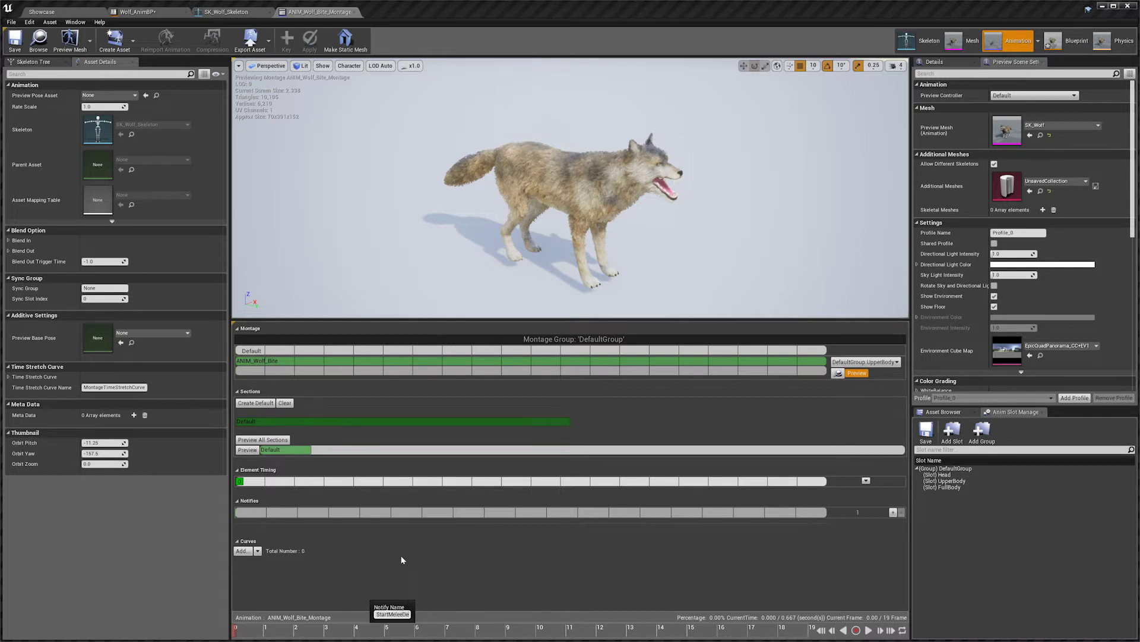
pyautogui.press('Return')
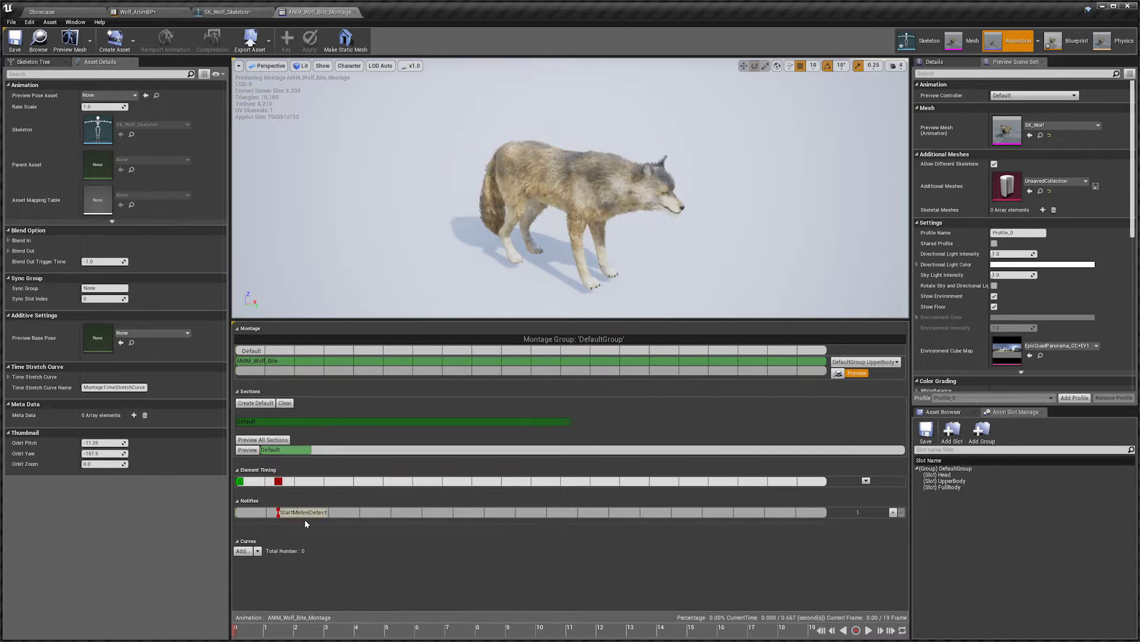
pyautogui.moveTo(312, 513); pyautogui.dragTo(338, 516)
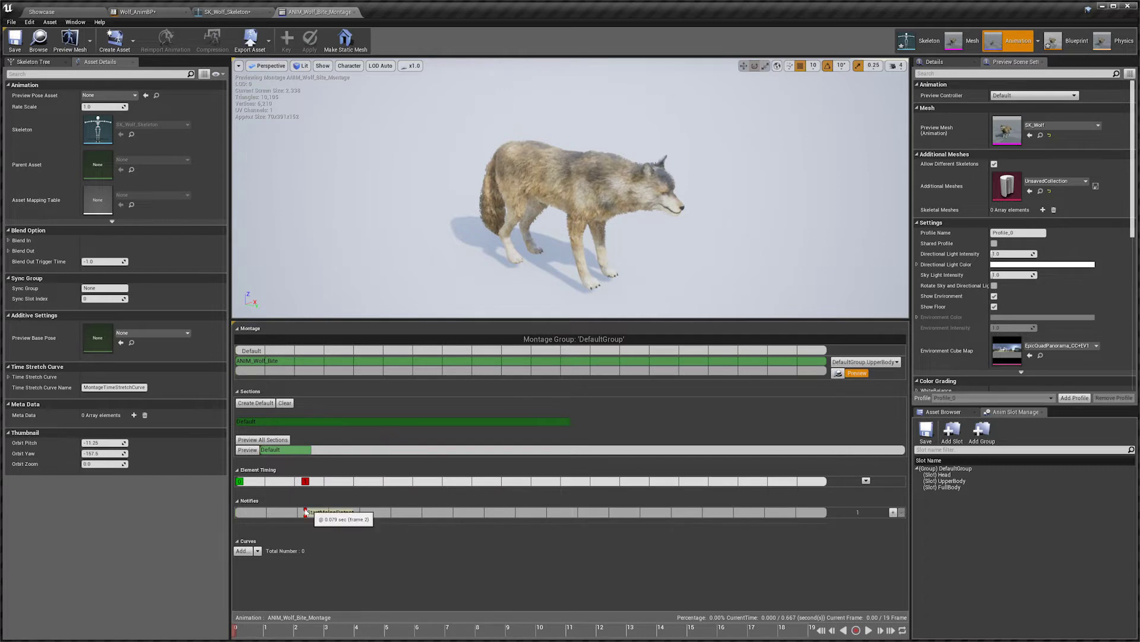
pyautogui.moveTo(244, 636); pyautogui.dragTo(355, 633)
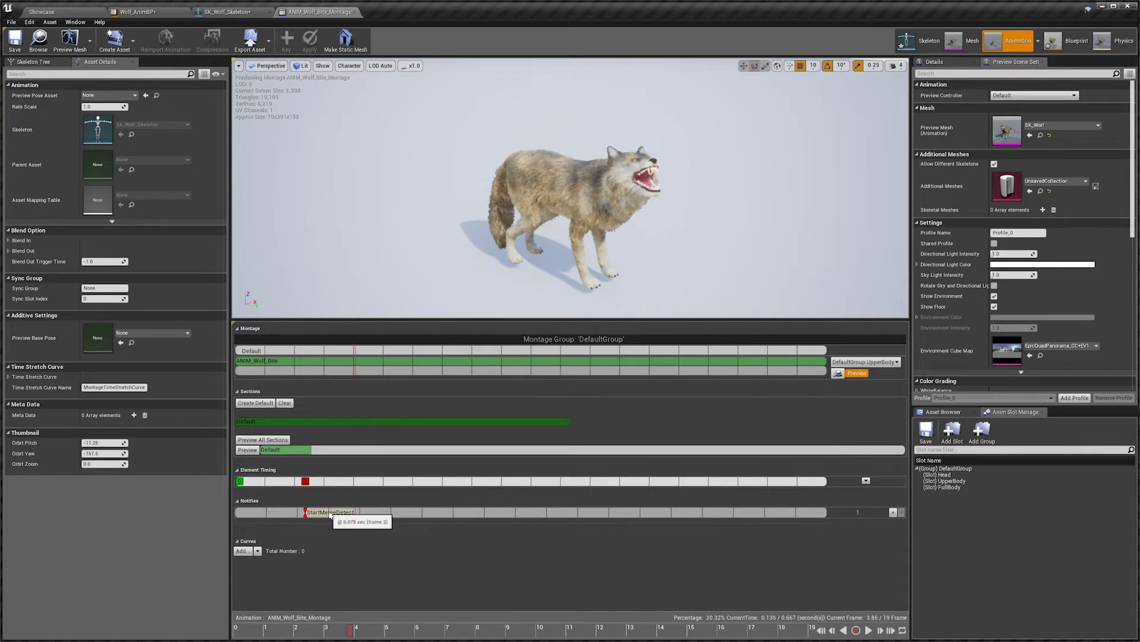
pyautogui.moveTo(331, 514); pyautogui.dragTo(366, 518)
# Step: Add a new notify named EndMeleeDetect at about frame 10.5 of the bite montage and scrub back to review the bite
pyautogui.moveTo(350, 633); pyautogui.dragTo(550, 631)
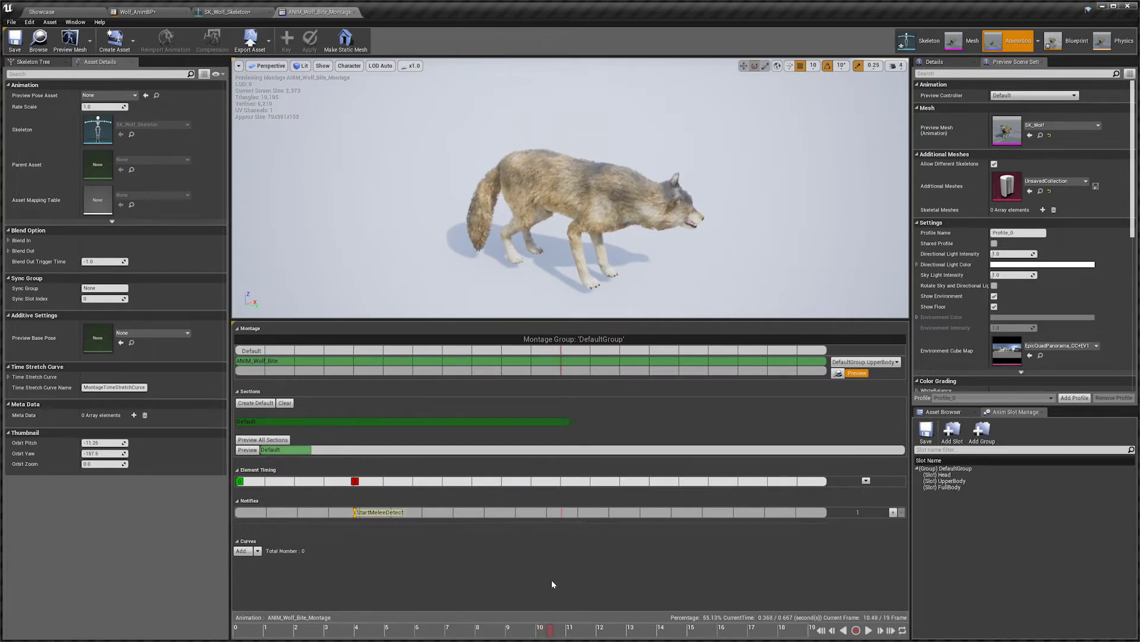
pyautogui.rightClick(562, 514)
pyautogui.moveTo(585, 522)
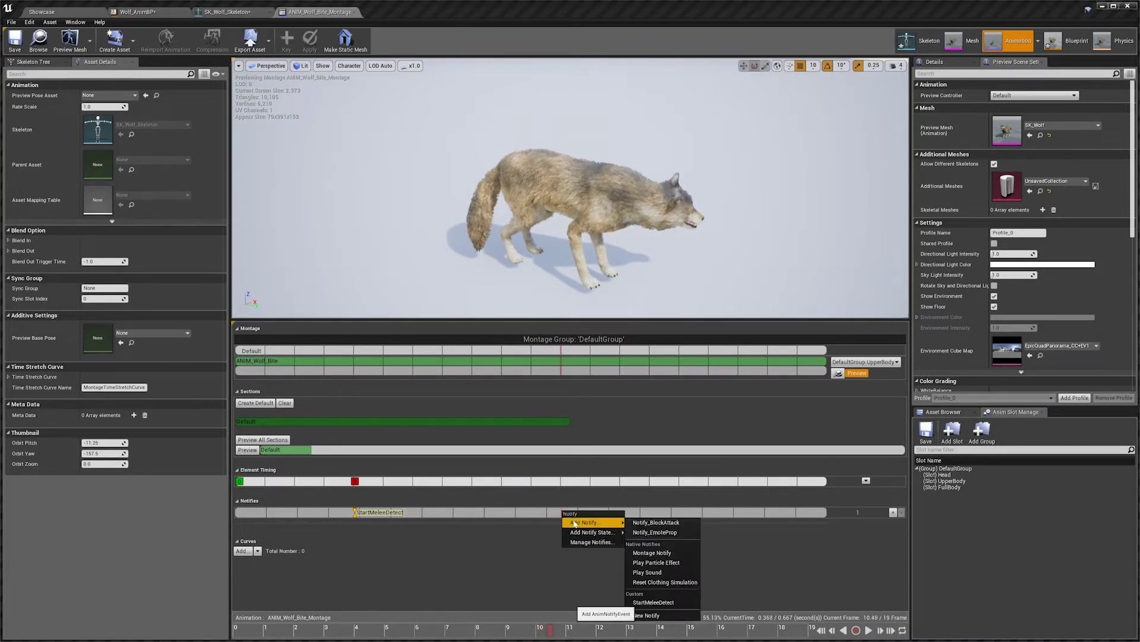
pyautogui.click(650, 615)
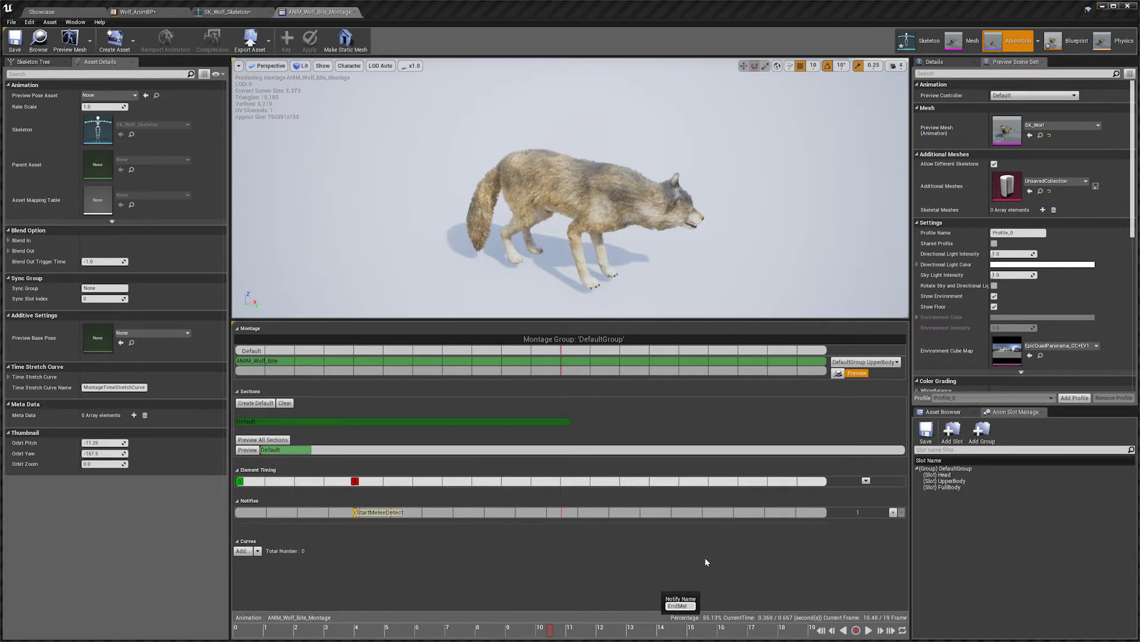
pyautogui.write('EndMeleeDetect')
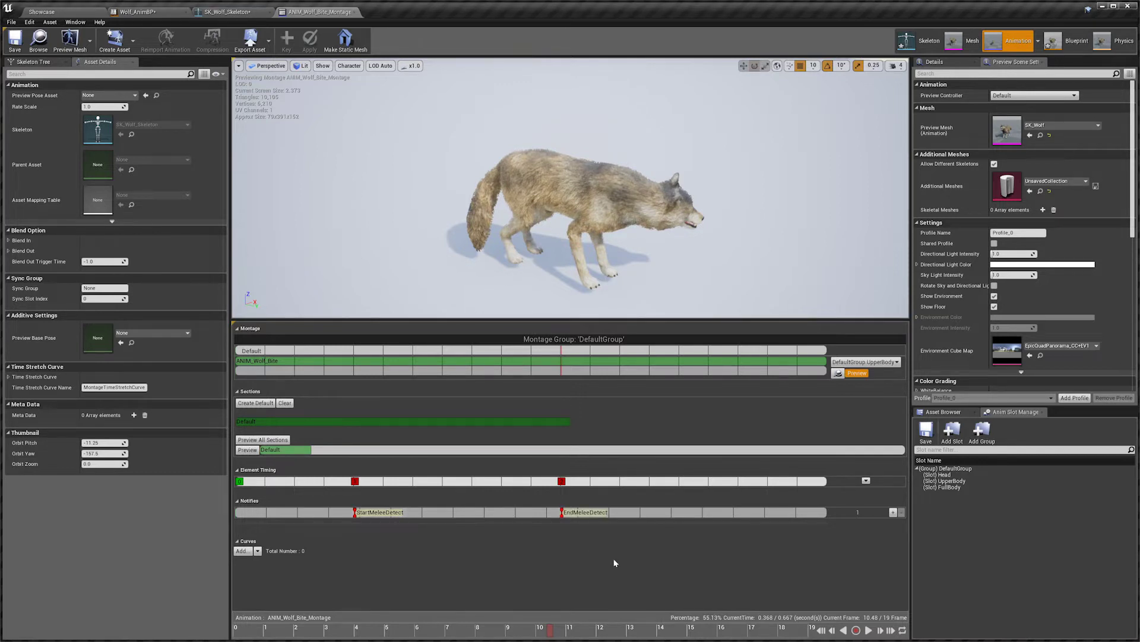
pyautogui.moveTo(549, 631); pyautogui.dragTo(277, 610)
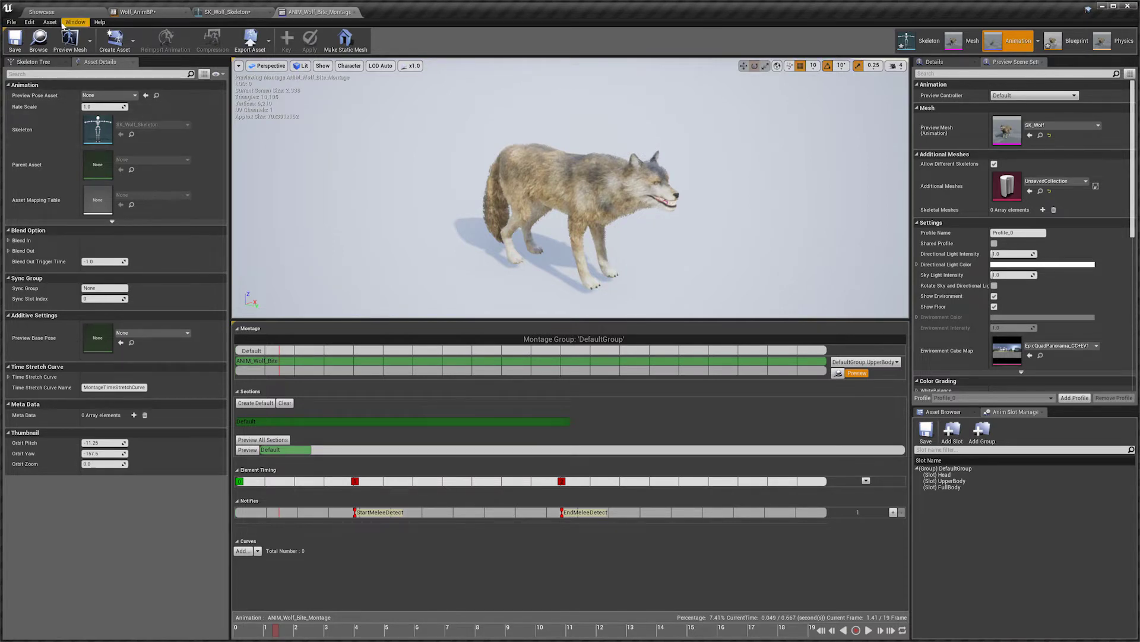
# Step: Open Wolf_AnimBP from the Content folder and display its AnimGraph
pyautogui.click(61, 13)
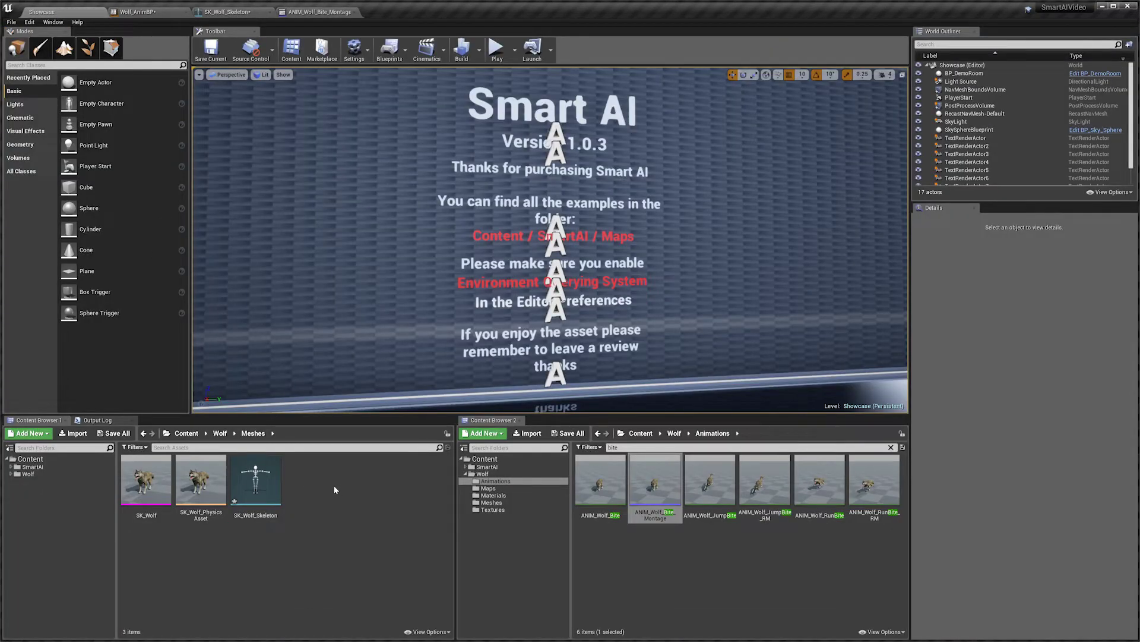
pyautogui.click(56, 459)
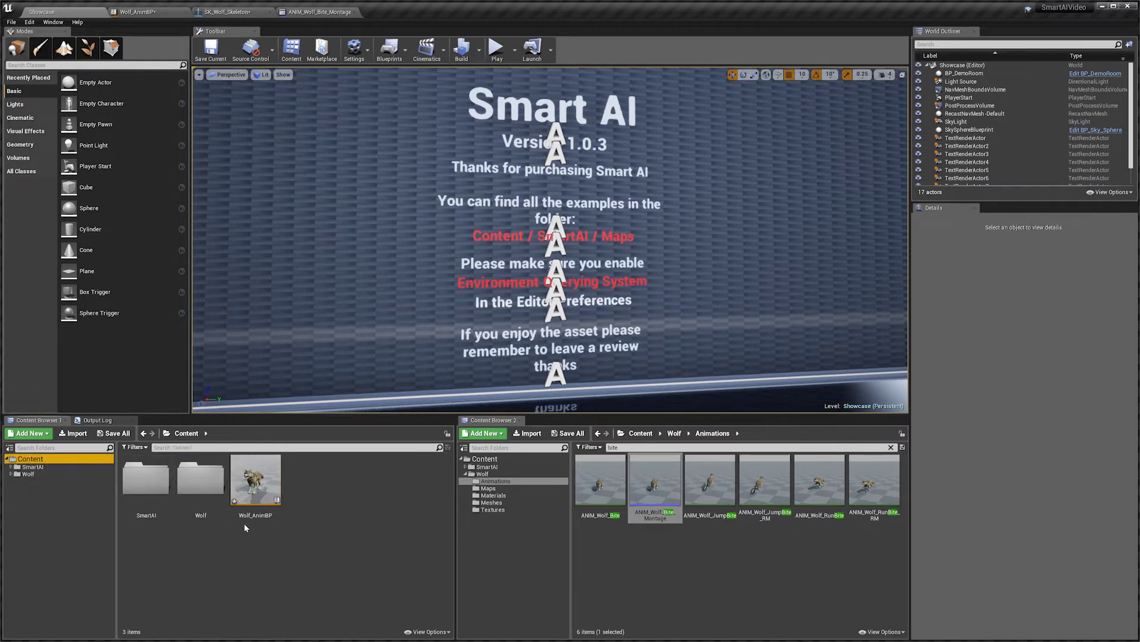
pyautogui.doubleClick(255, 478)
pyautogui.moveTo(411, 196); pyautogui.dragTo(573, 257, button='right')
pyautogui.scroll(-3, 572, 257)
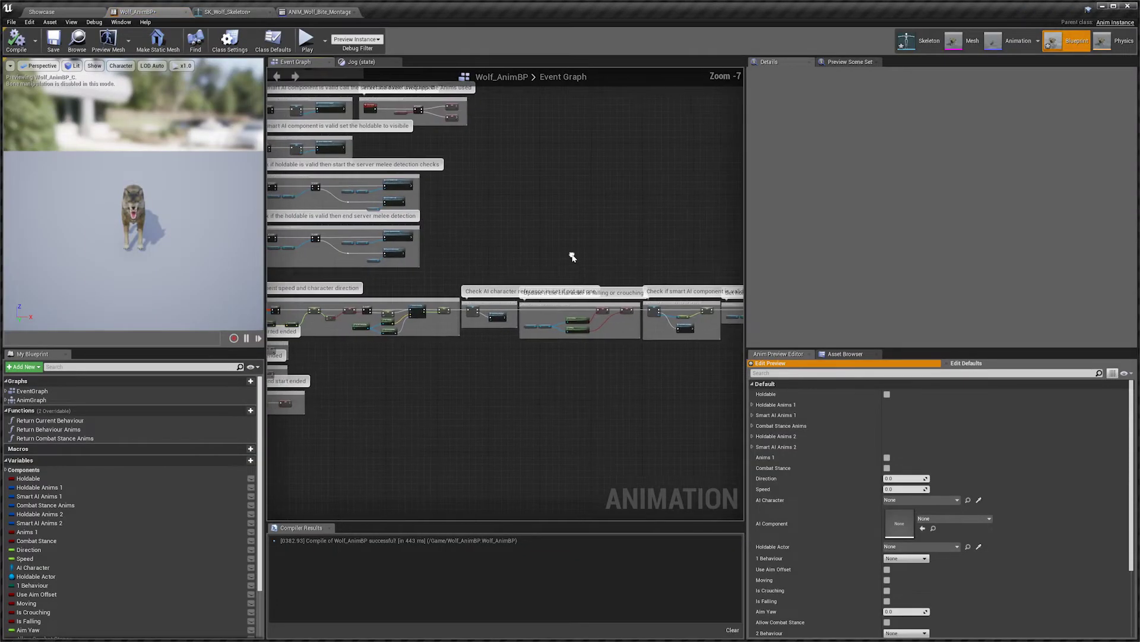
pyautogui.moveTo(457, 247); pyautogui.dragTo(559, 298, button='right')
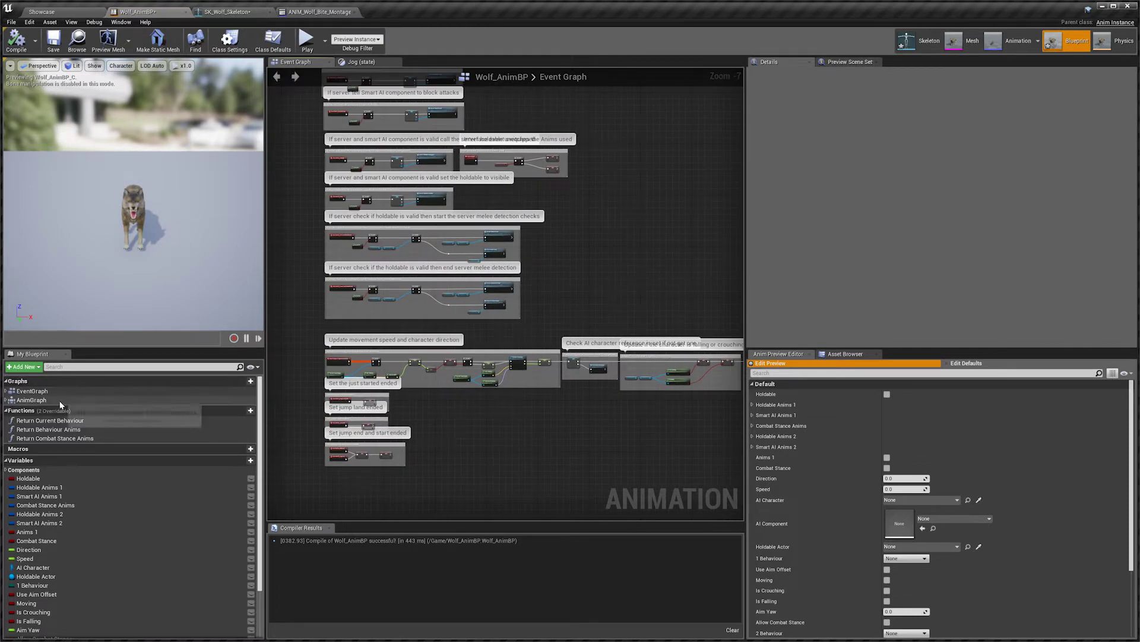
pyautogui.doubleClick(128, 396)
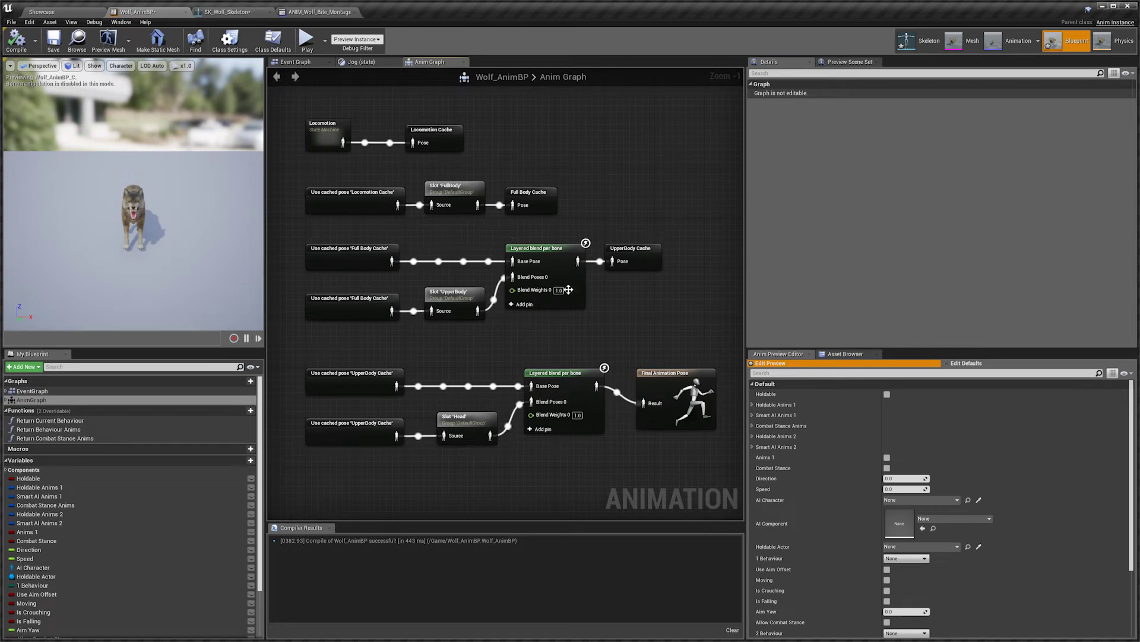
# Step: Look over both Layered blend per bone nodes and select the one feeding the UpperBody Cache
pyautogui.click(526, 247)
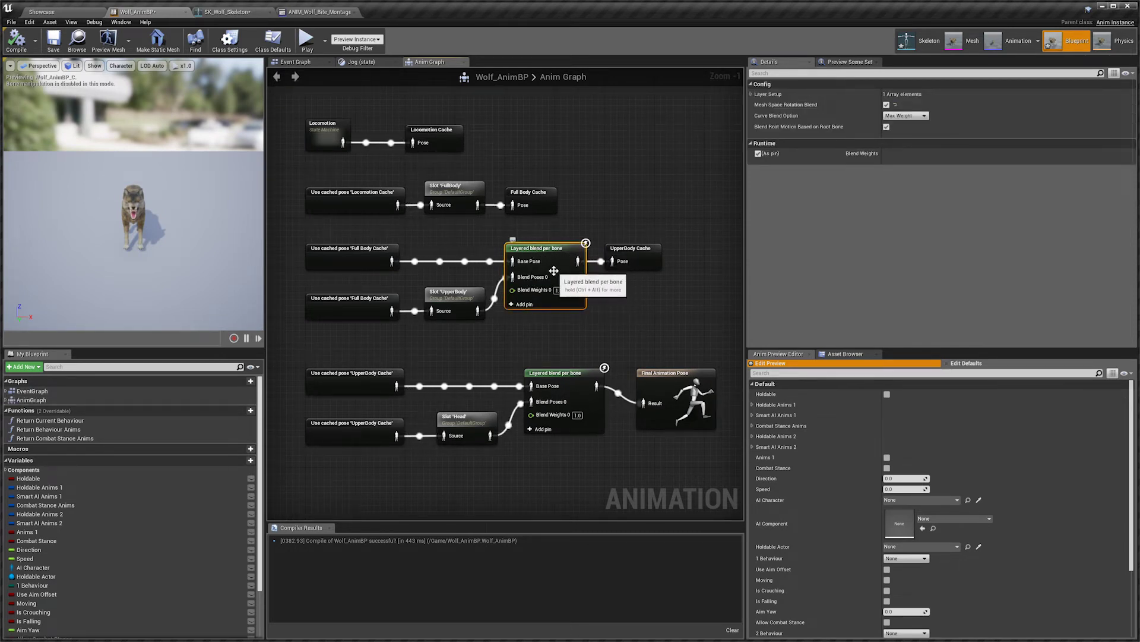
pyautogui.click(577, 375)
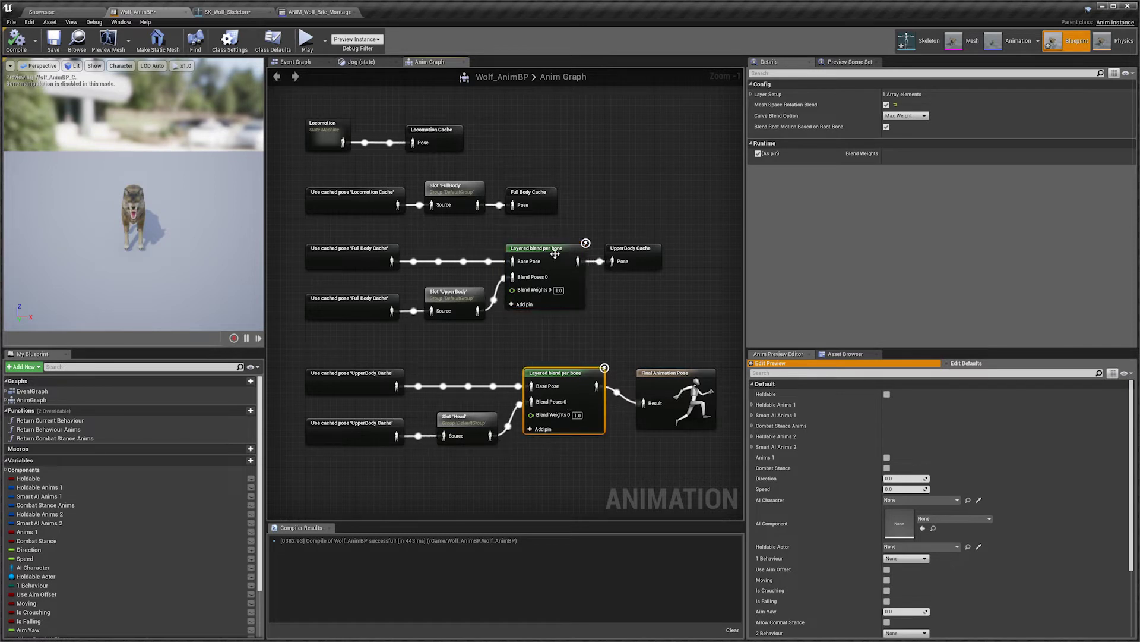
pyautogui.click(547, 335)
pyautogui.moveTo(591, 336); pyautogui.dragTo(590, 365, button='right')
pyautogui.click(540, 278)
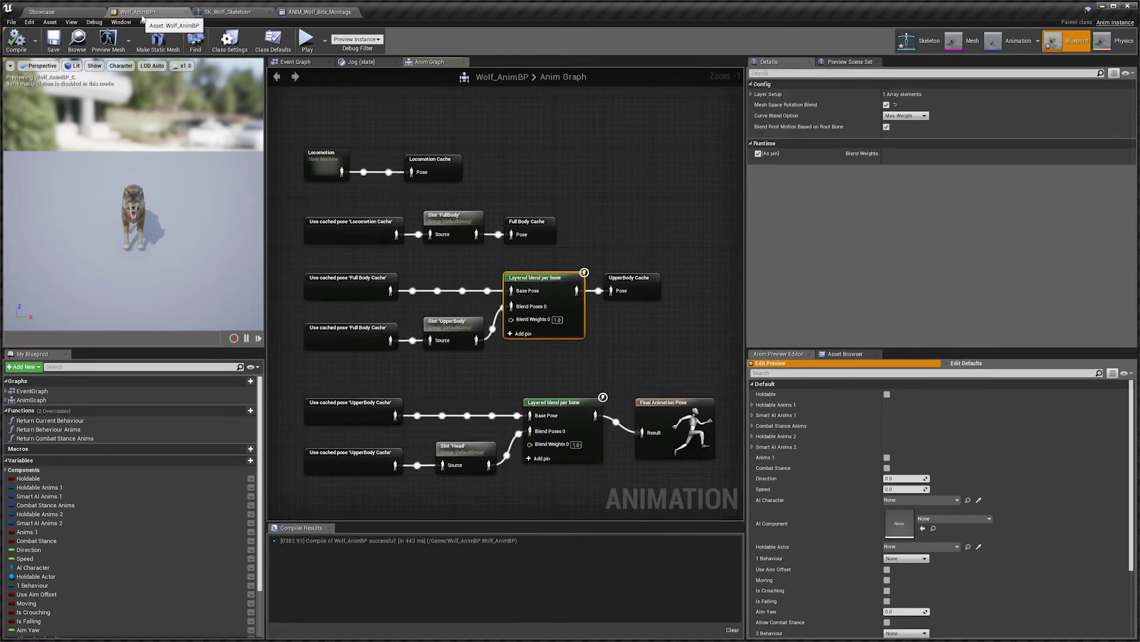
# Step: Float the SK_Wolf_Skeleton editor in its own window, made taller, with the skeleton tree widened to show full bone names
pyautogui.moveTo(222, 13); pyautogui.dragTo(916, 112)
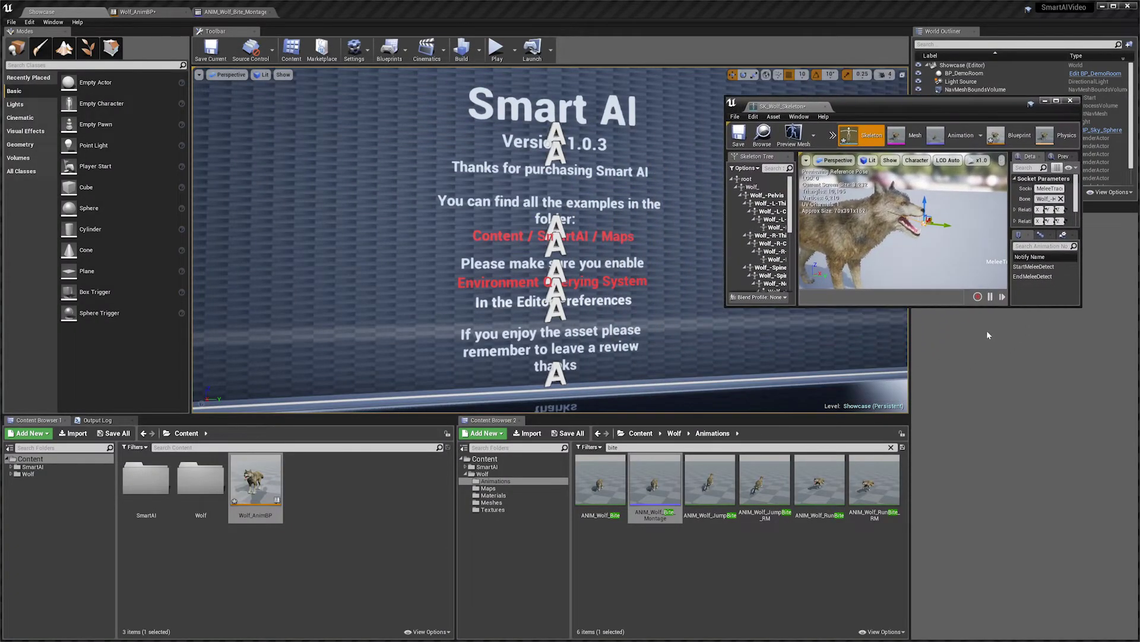
pyautogui.moveTo(1035, 306); pyautogui.dragTo(1035, 484)
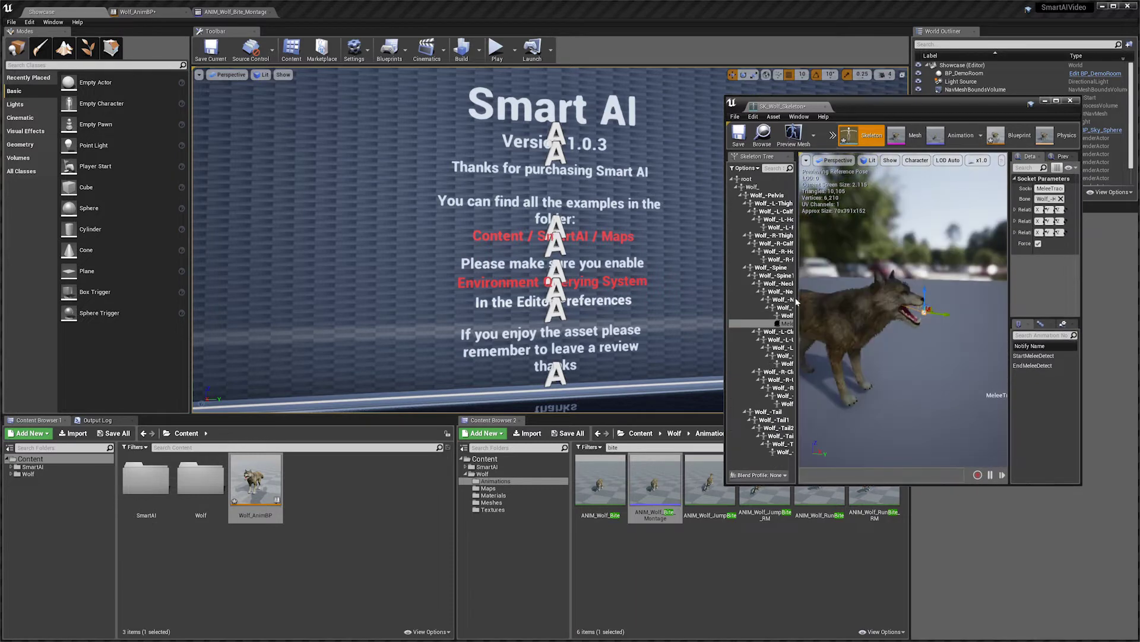
pyautogui.moveTo(798, 291); pyautogui.dragTo(906, 294)
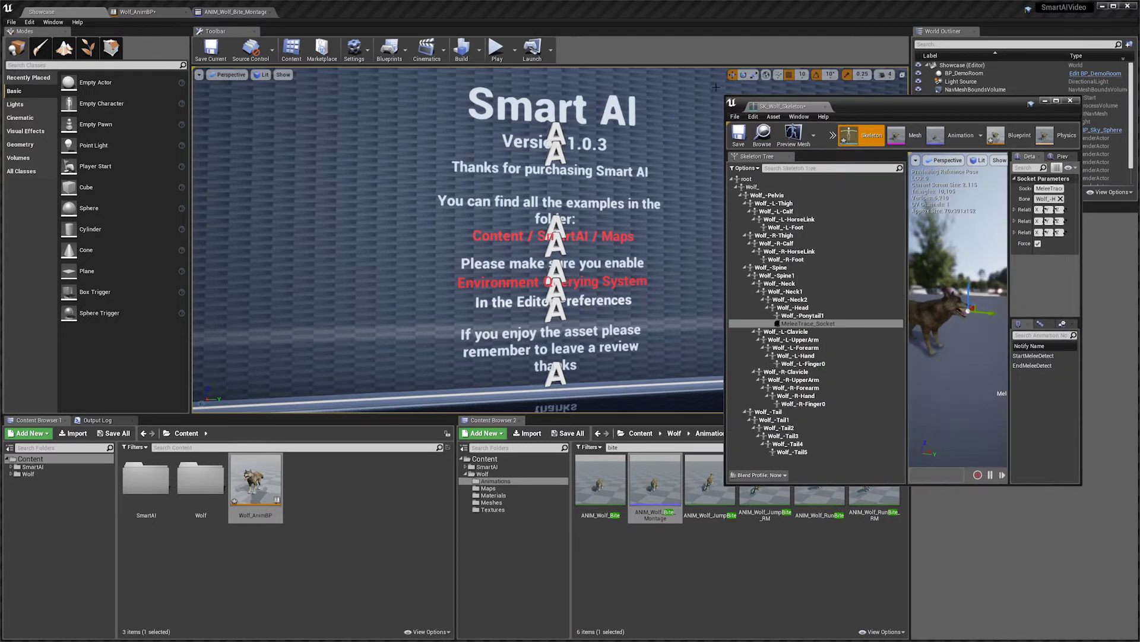
# Step: Return to Wolf_AnimBP and move the floating skeleton window so the UpperBody blend node and its details stay uncovered
pyautogui.click(138, 12)
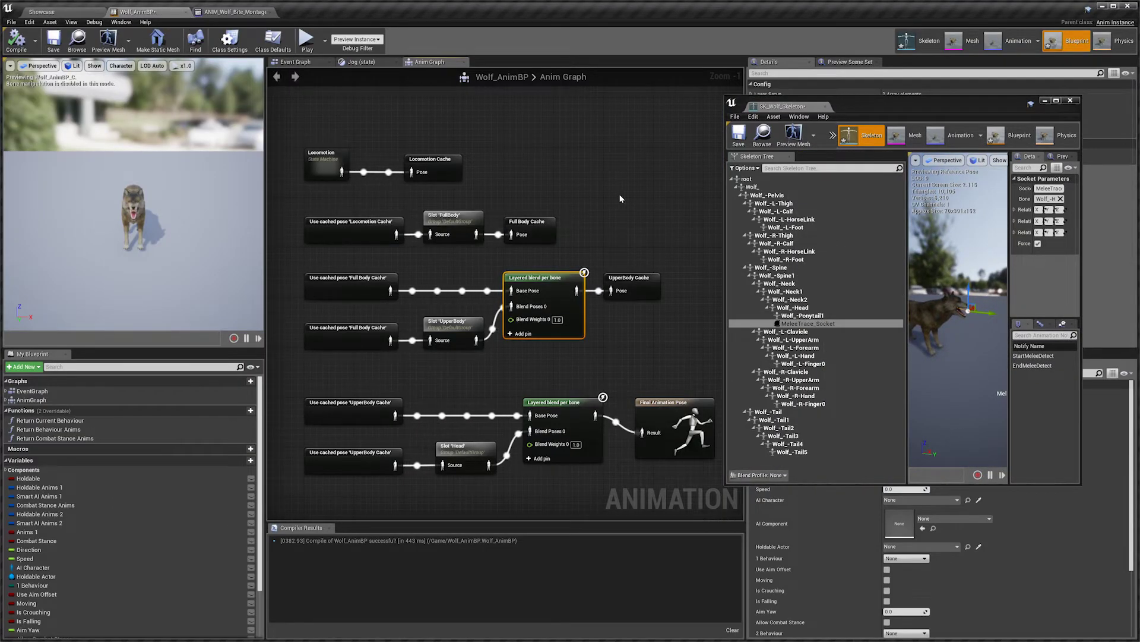
pyautogui.moveTo(619, 198); pyautogui.dragTo(632, 165, button='right')
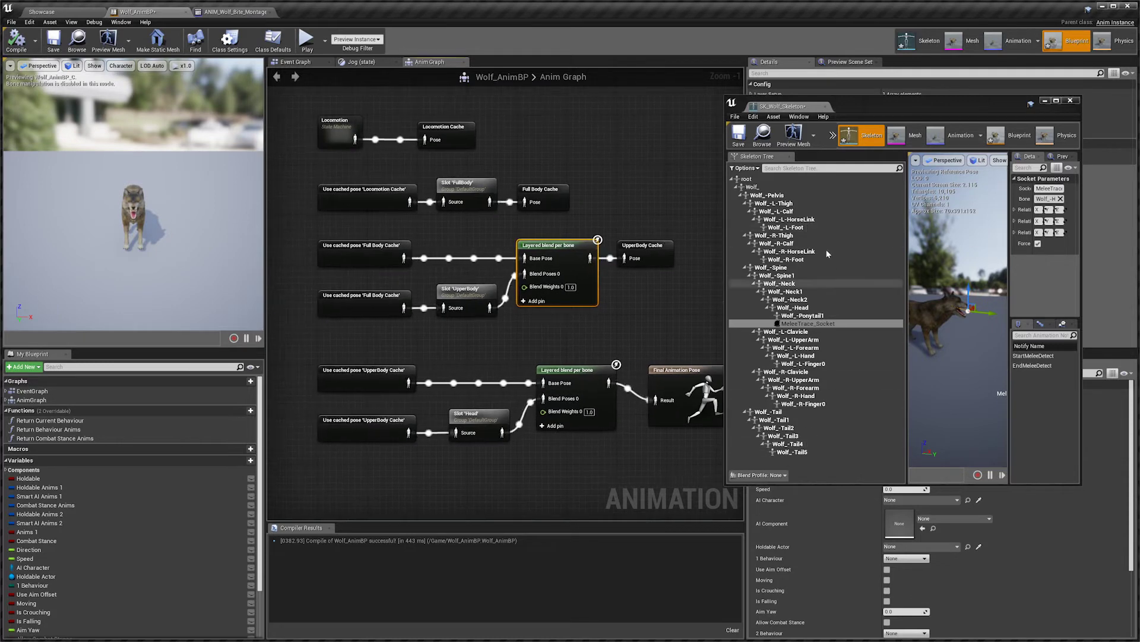
pyautogui.scroll(1, 718, 166)
pyautogui.moveTo(893, 110); pyautogui.dragTo(175, 265)
pyautogui.moveTo(660, 205); pyautogui.dragTo(709, 207, button='right')
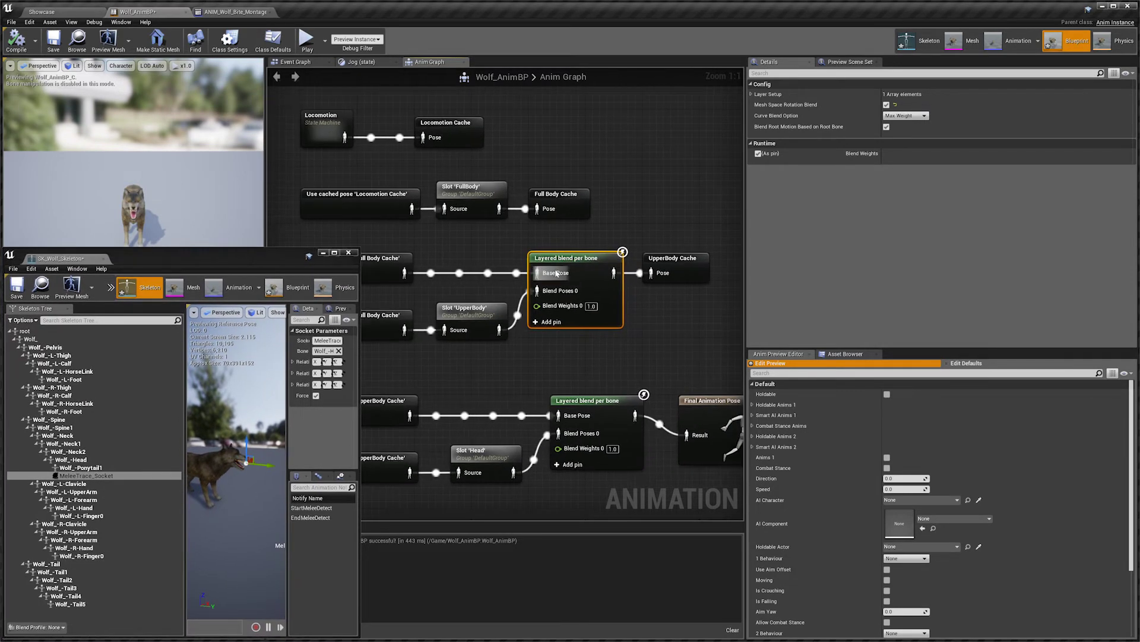
pyautogui.moveTo(557, 273); pyautogui.dragTo(617, 265, button='right')
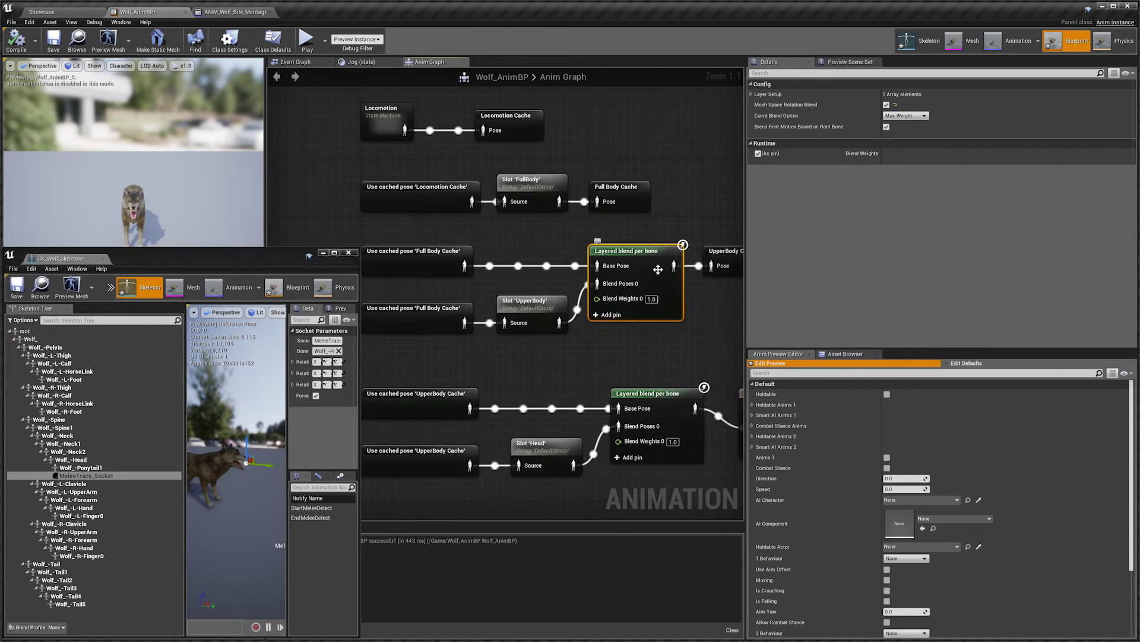
# Step: Set the branch filter's bone name to Wolf_-Neck in the layer setup of the UpperBody Layered blend per bone node
pyautogui.click(782, 95)
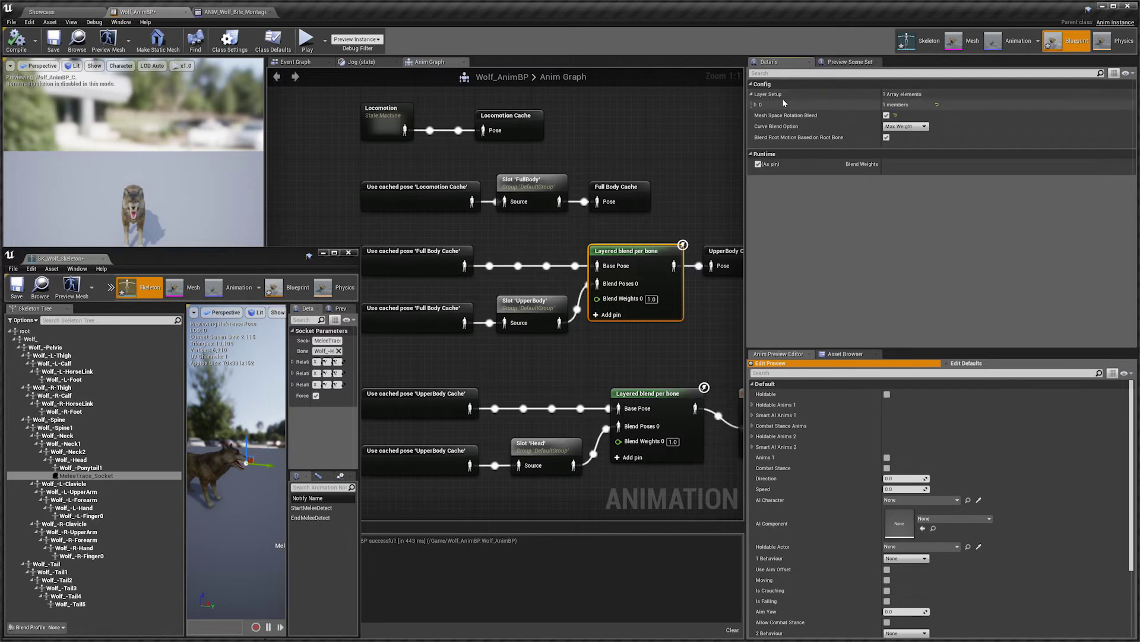
pyautogui.click(782, 104)
pyautogui.click(796, 117)
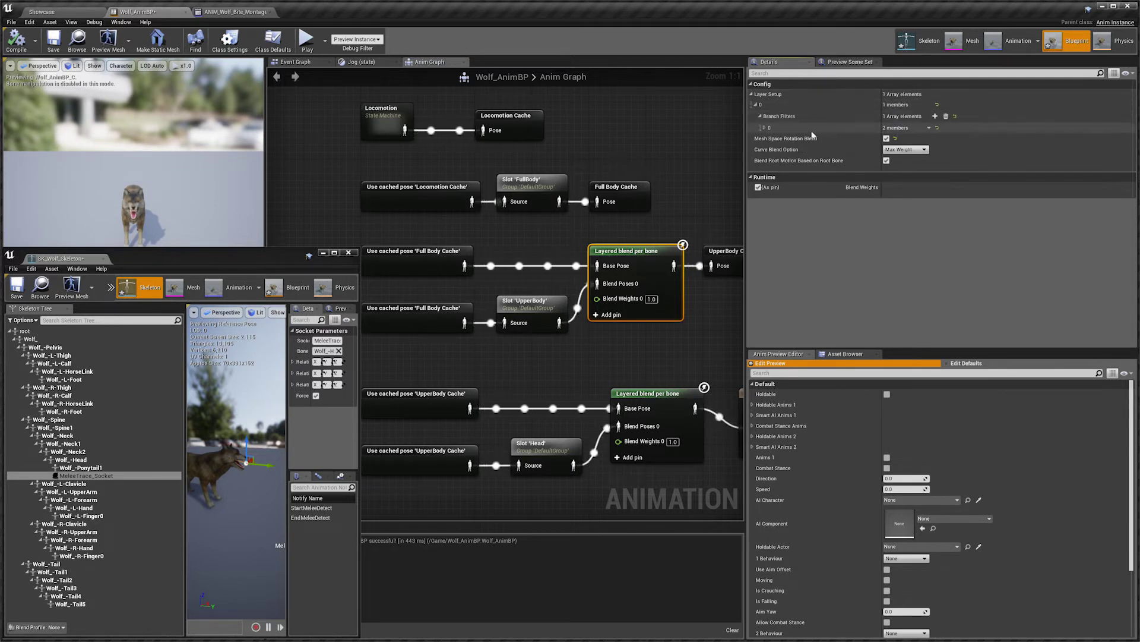
pyautogui.click(808, 128)
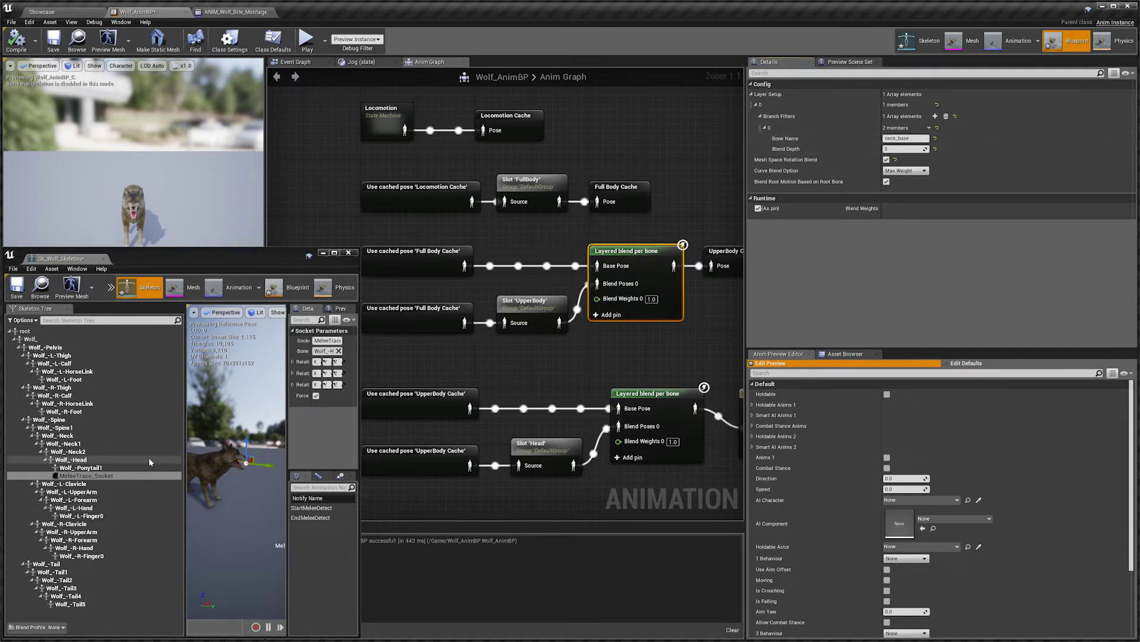
pyautogui.click(90, 436)
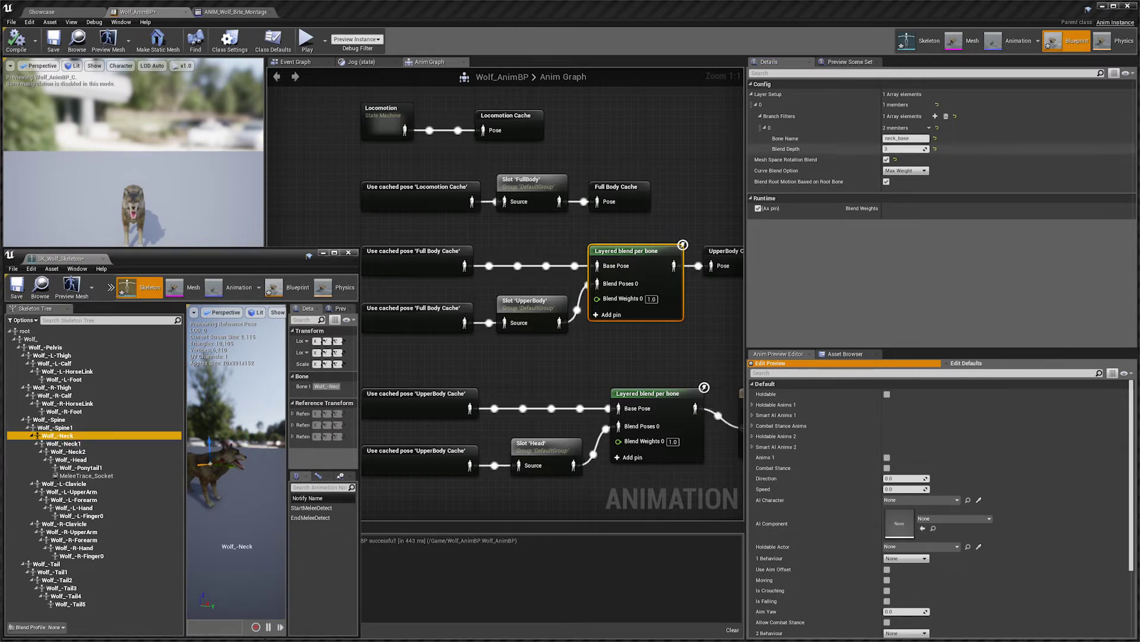
pyautogui.click(906, 138)
pyautogui.write('Wolf_')
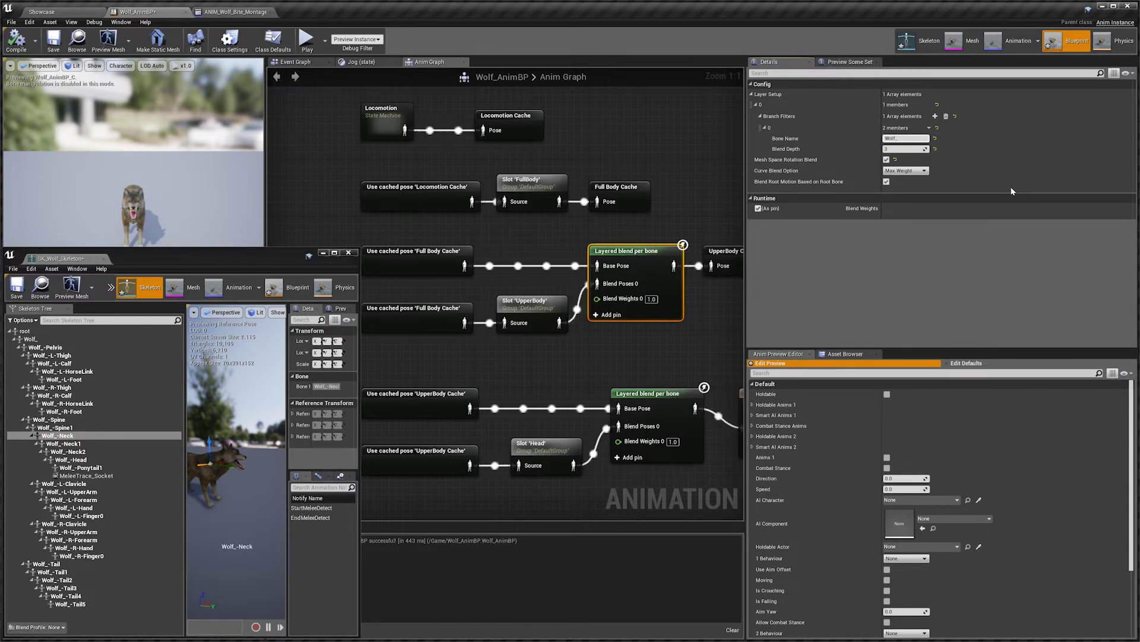
pyautogui.write('-Neck')
pyautogui.press('Return')
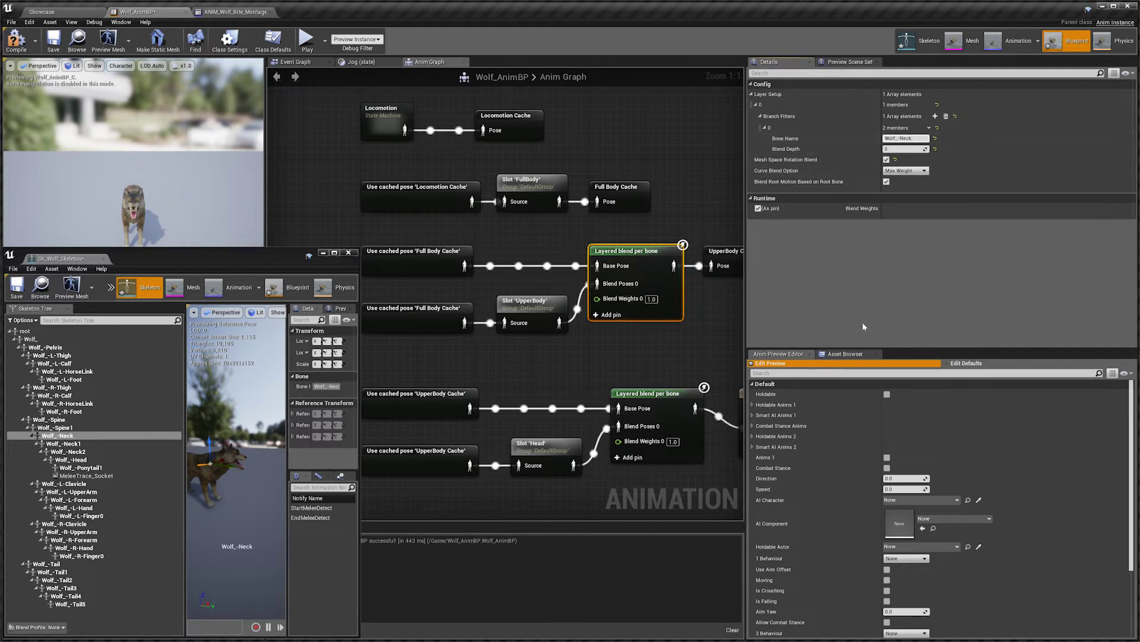
# Step: Set the branch filter's bone name to Wolf_-Head in the Layered blend per bone node fed by the Head slot
pyautogui.moveTo(633, 356); pyautogui.dragTo(614, 304, button='right')
pyautogui.click(633, 324)
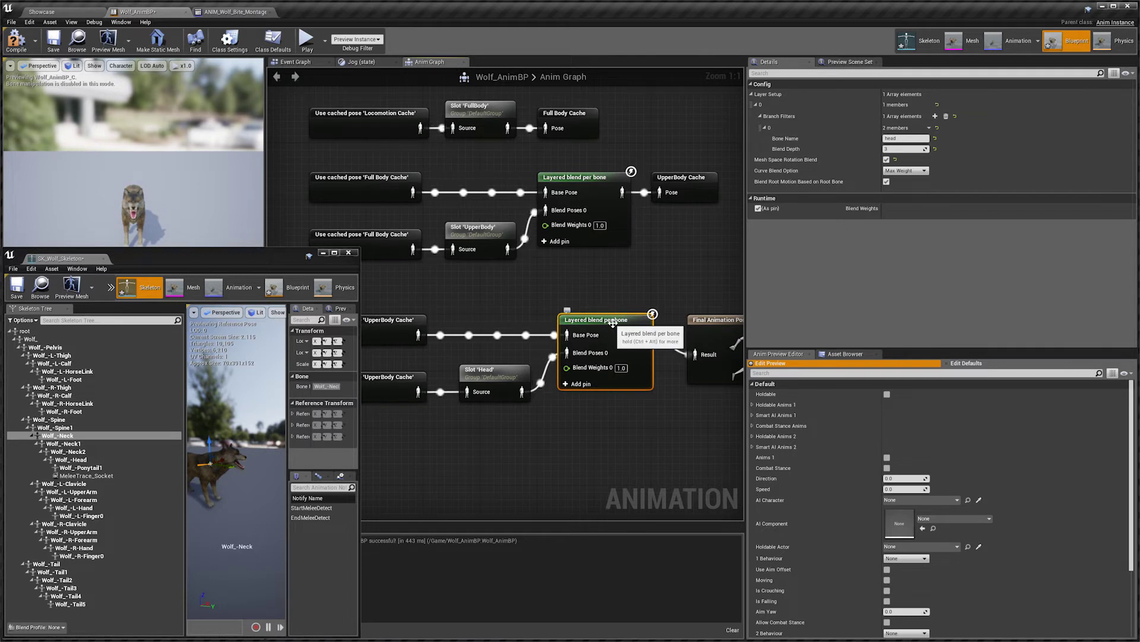
pyautogui.click(905, 138)
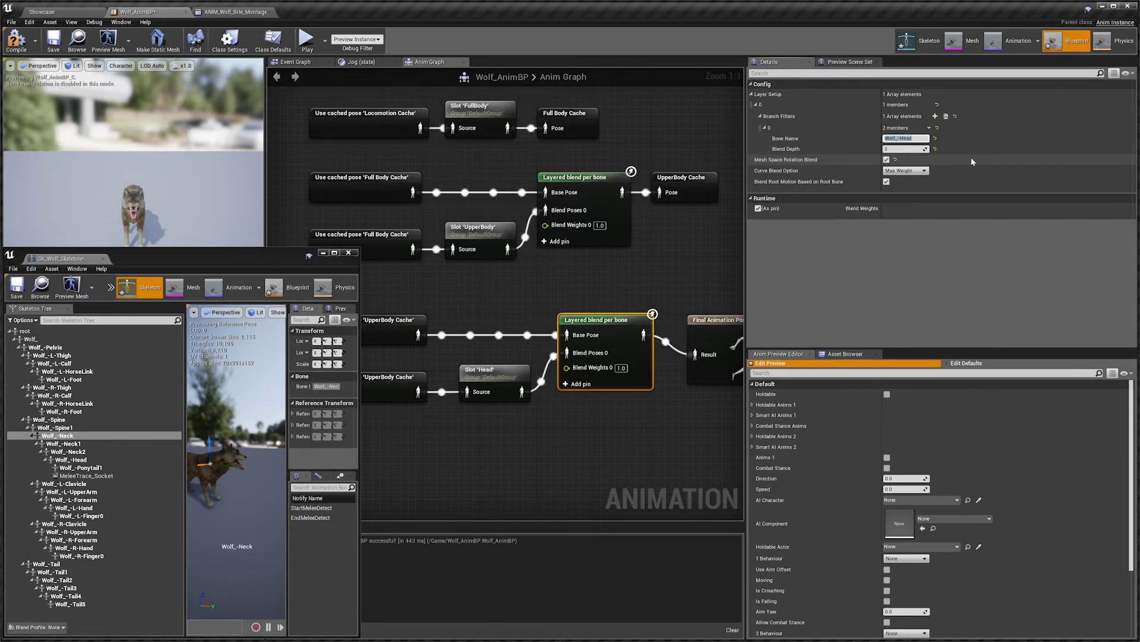
pyautogui.scroll(-2, 569, 331)
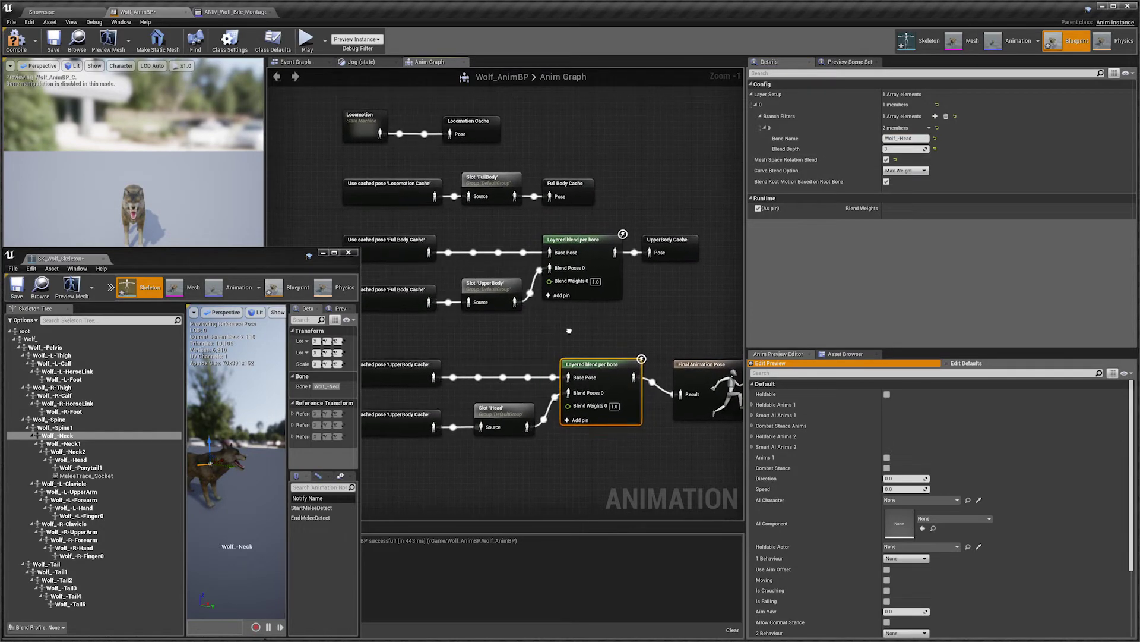
# Step: Compile Wolf_AnimBP and close the floating SK_Wolf_Skeleton window
pyautogui.click(16, 38)
pyautogui.moveTo(279, 255); pyautogui.dragTo(400, 201)
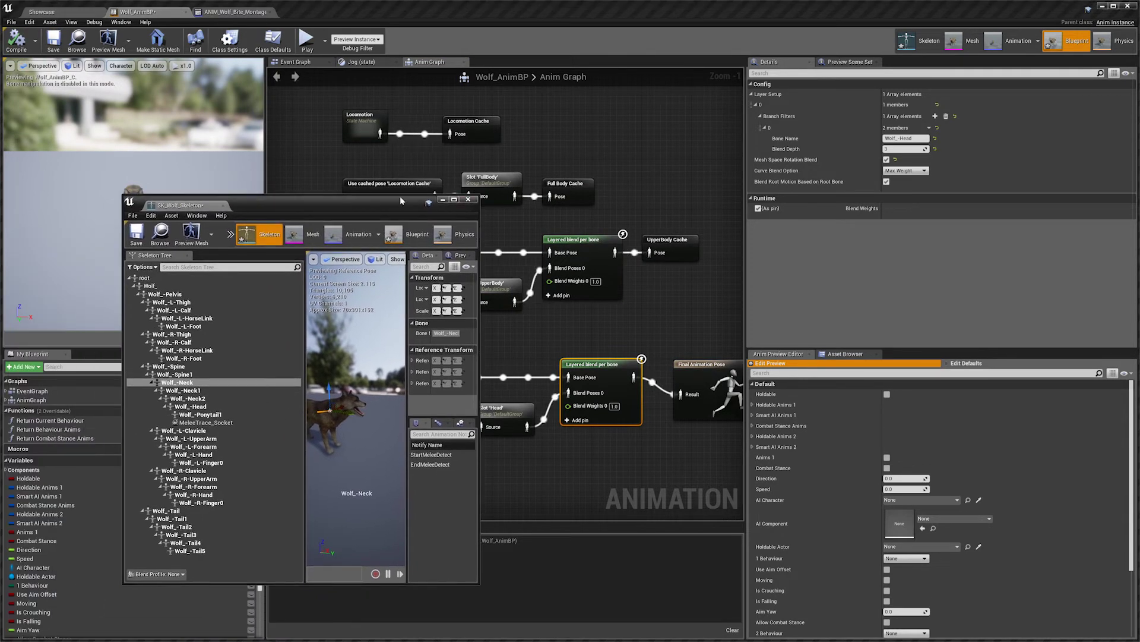
pyautogui.click(469, 202)
pyautogui.moveTo(349, 182); pyautogui.dragTo(341, 224, button='right')
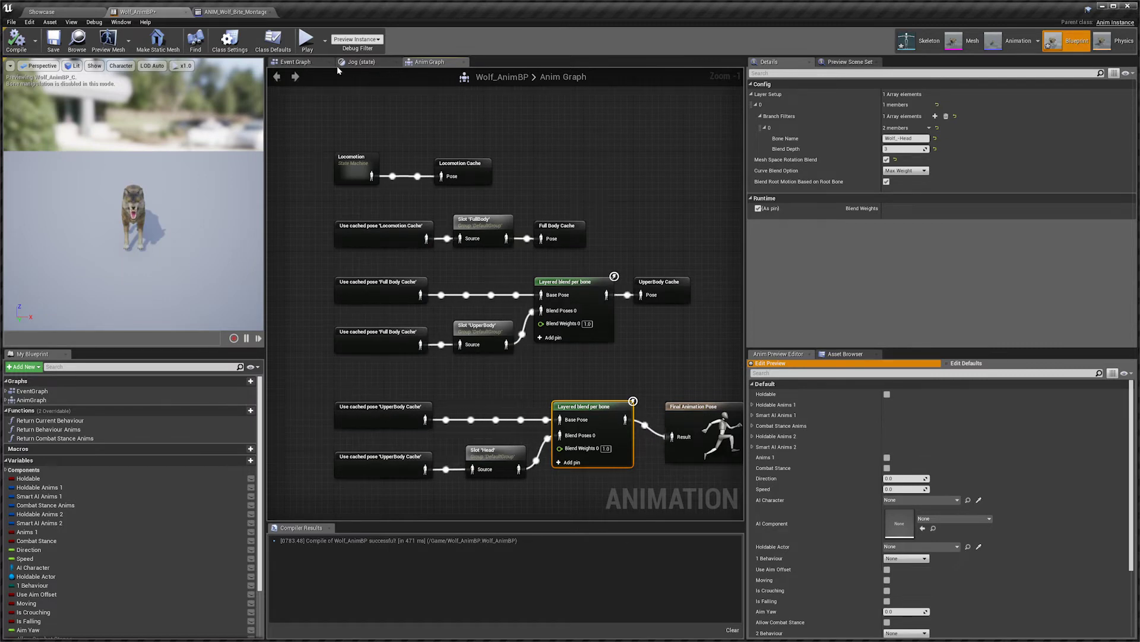
# Step: Delete the AnimNotify_ActivateMeleeDetect and AnimNotify_DeactivateMeleeDetect events from the Event Graph
pyautogui.click(299, 62)
pyautogui.moveTo(294, 162); pyautogui.dragTo(288, 220, button='right')
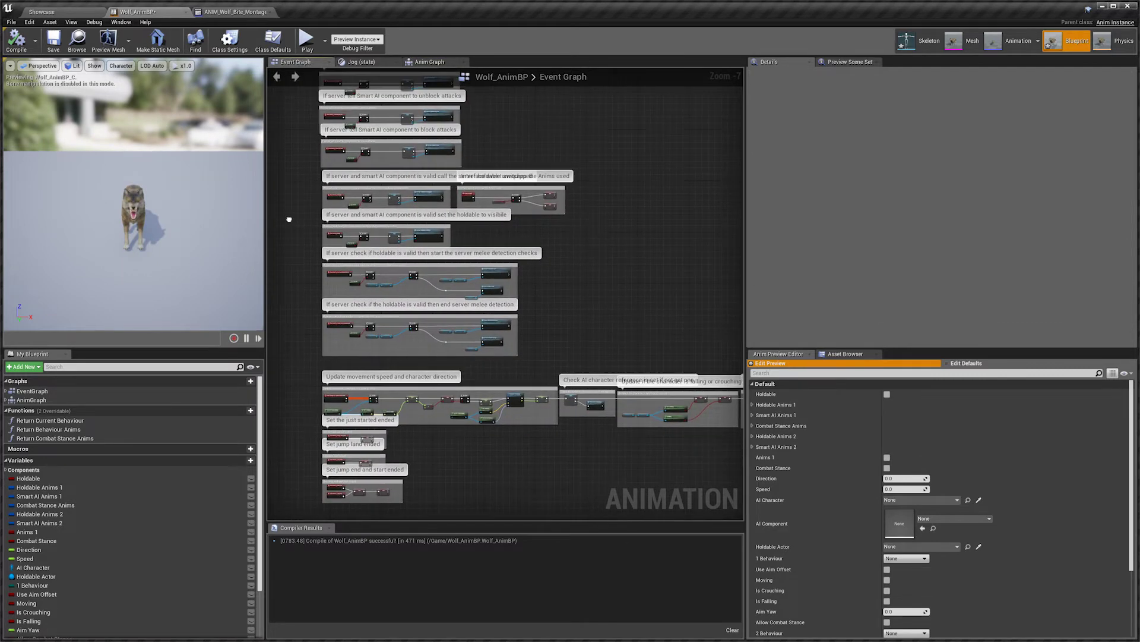
pyautogui.scroll(4, 332, 312)
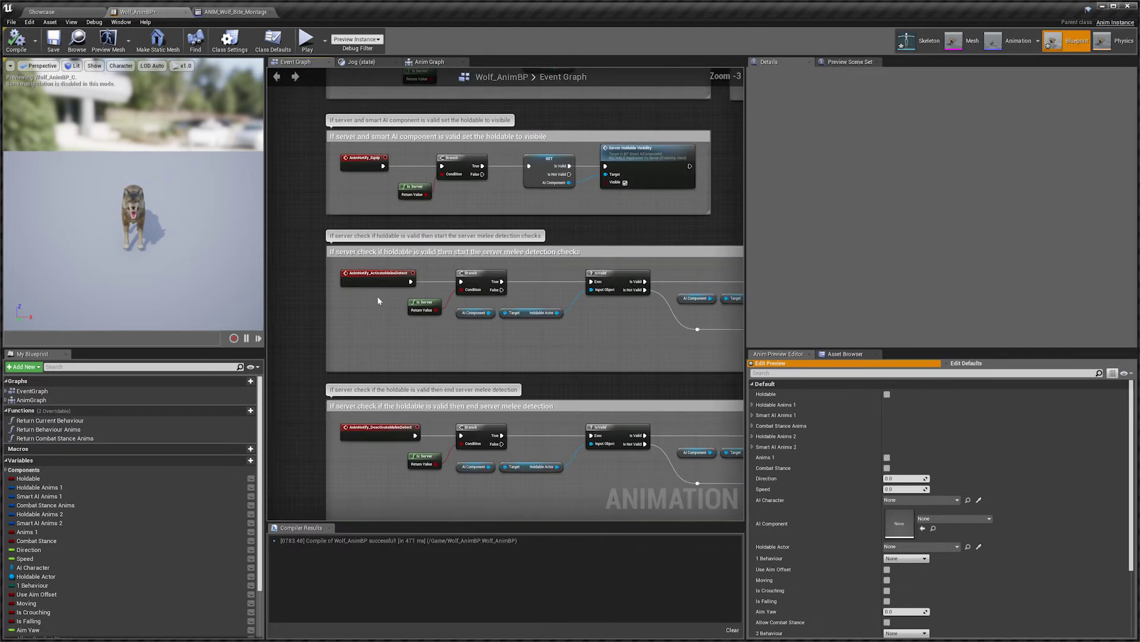
pyautogui.scroll(1, 378, 300)
pyautogui.scroll(2, 393, 249)
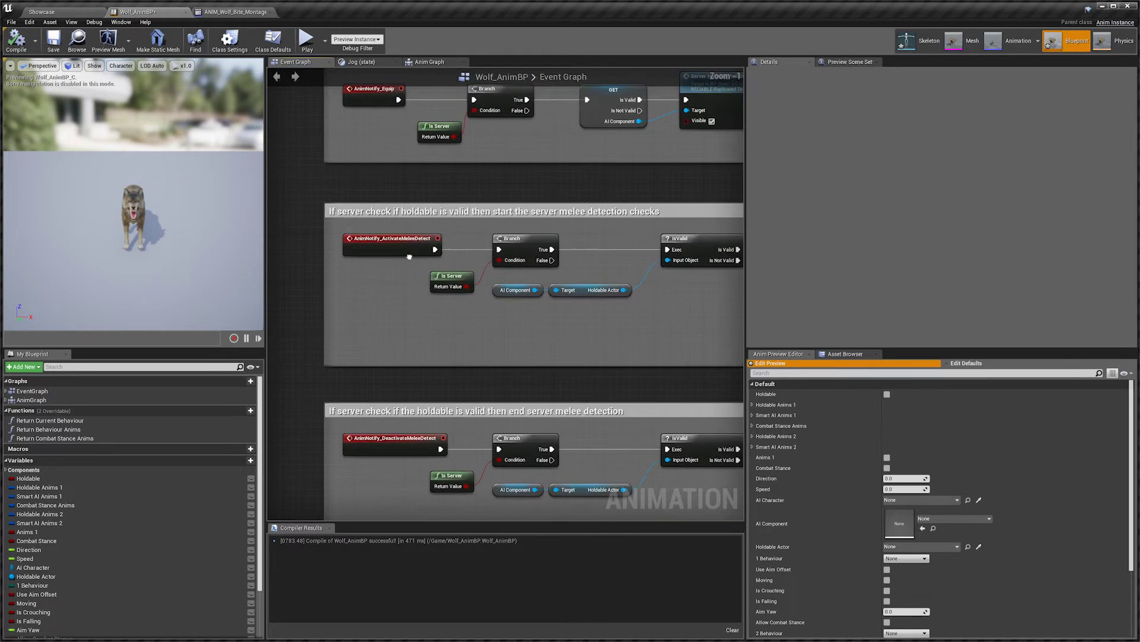
pyautogui.moveTo(411, 492); pyautogui.dragTo(406, 417, button='right')
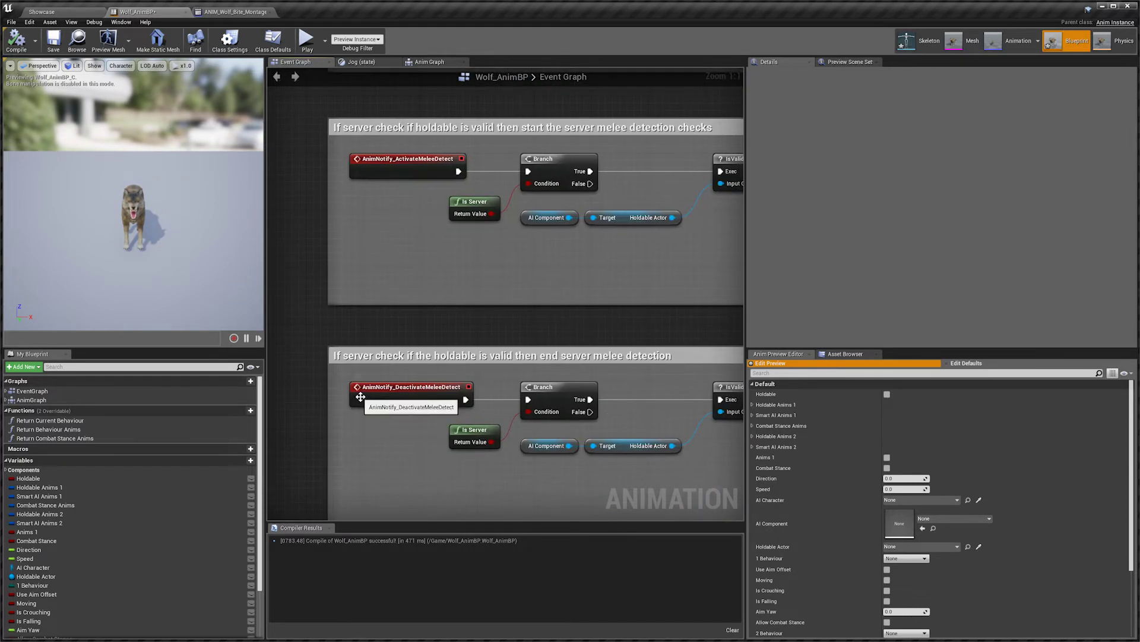
pyautogui.moveTo(419, 276); pyautogui.dragTo(424, 294, button='right')
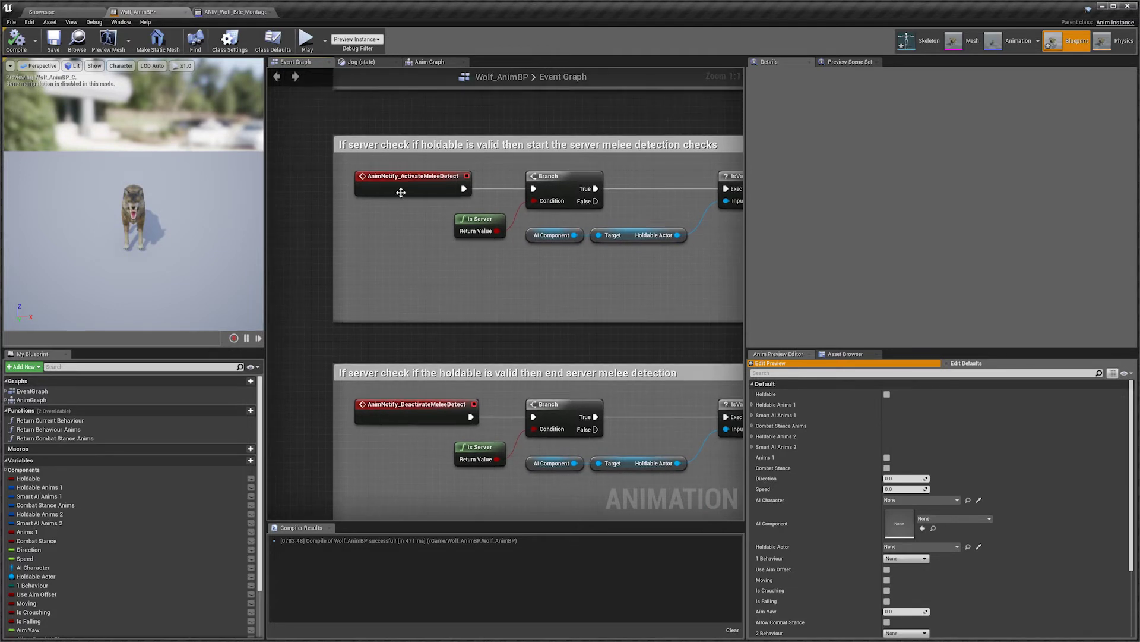
pyautogui.click(399, 190)
pyautogui.keyDown('ctrl'); pyautogui.click(407, 408); pyautogui.keyUp('ctrl')
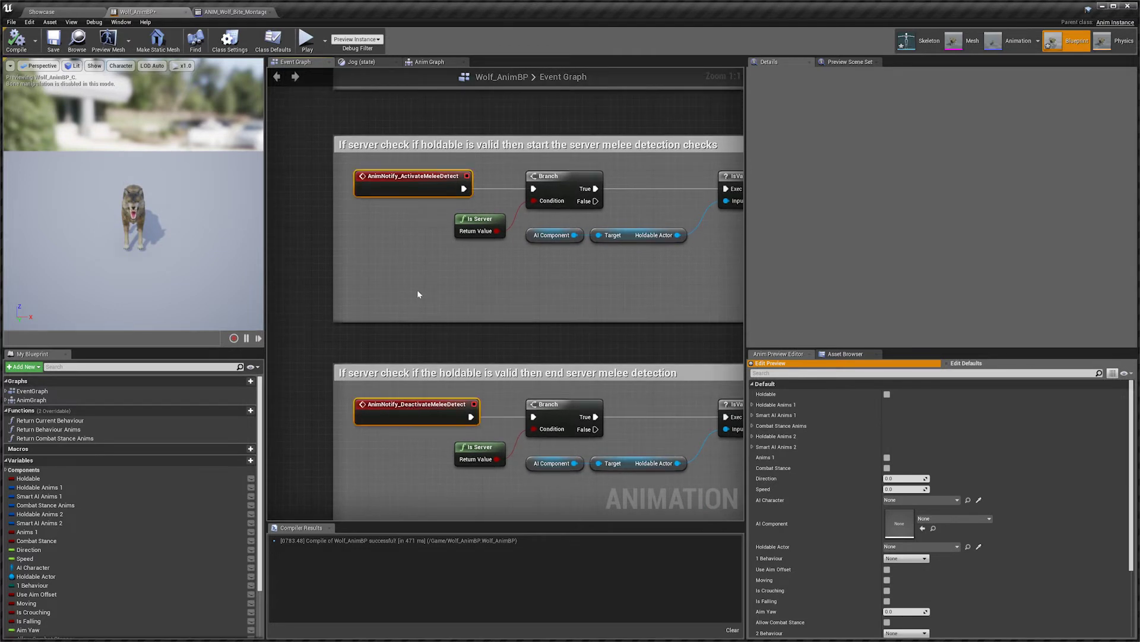
pyautogui.press('Delete')
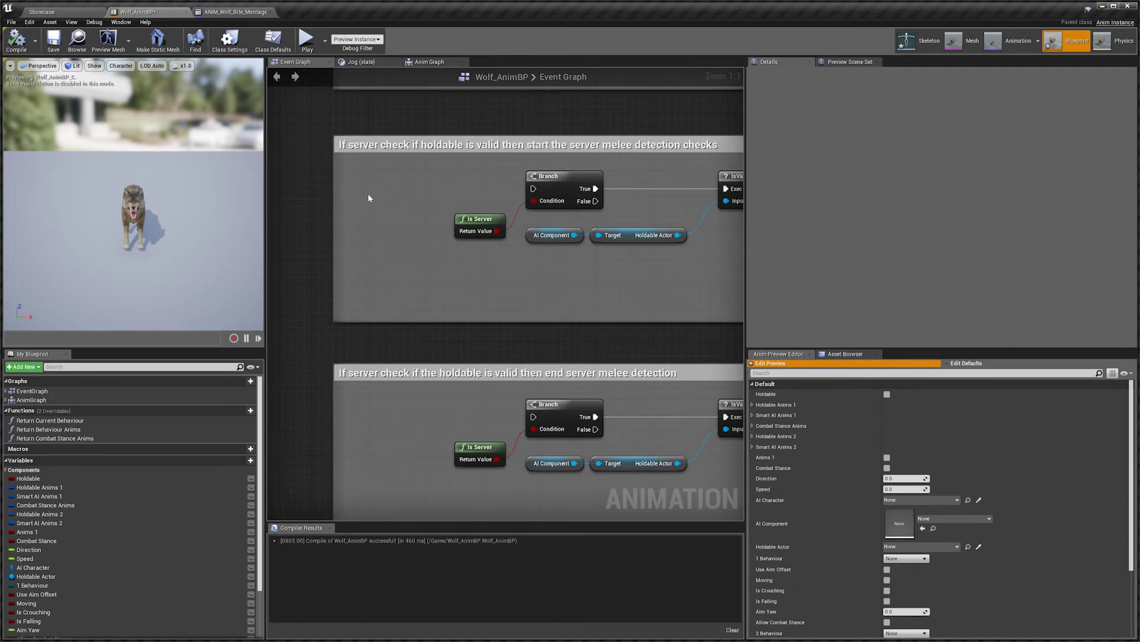
# Step: Add the AnimNotify_StartMeleeDetect event to the start melee detection section and connect it to that section's Branch node
pyautogui.rightClick(359, 182)
pyautogui.write('start')
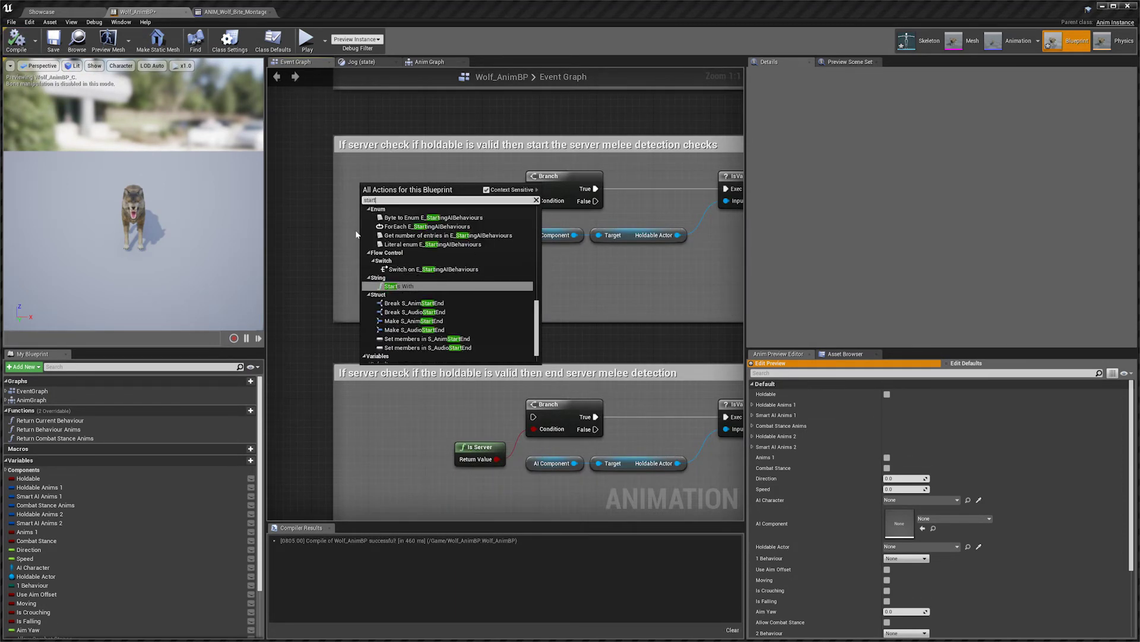
pyautogui.write('melee')
pyautogui.press('Return')
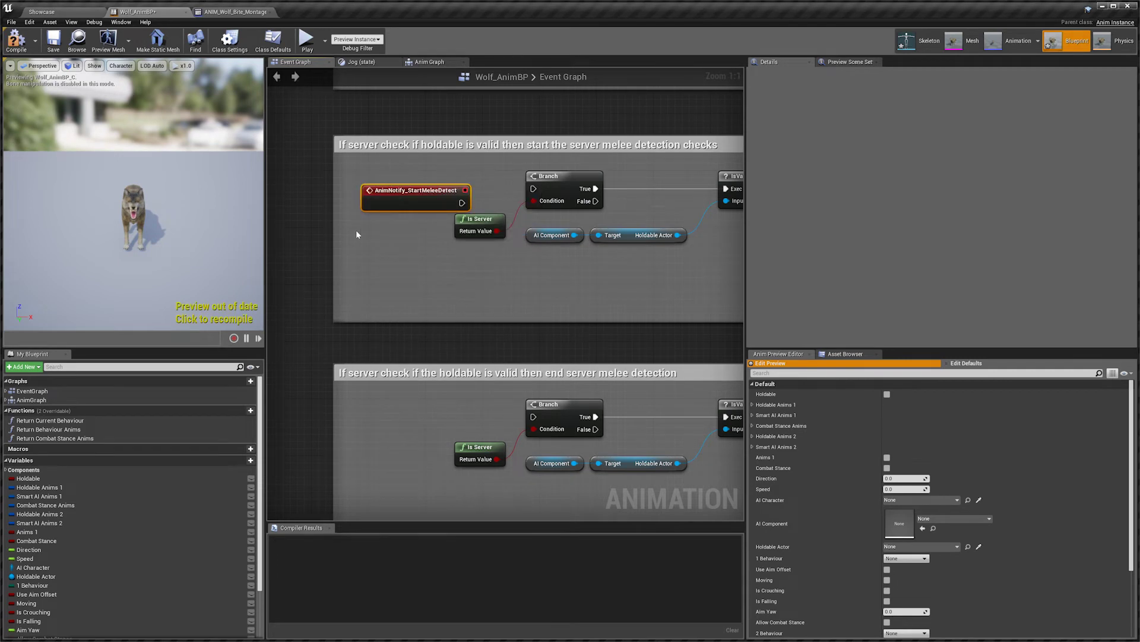
pyautogui.moveTo(436, 207); pyautogui.dragTo(428, 196)
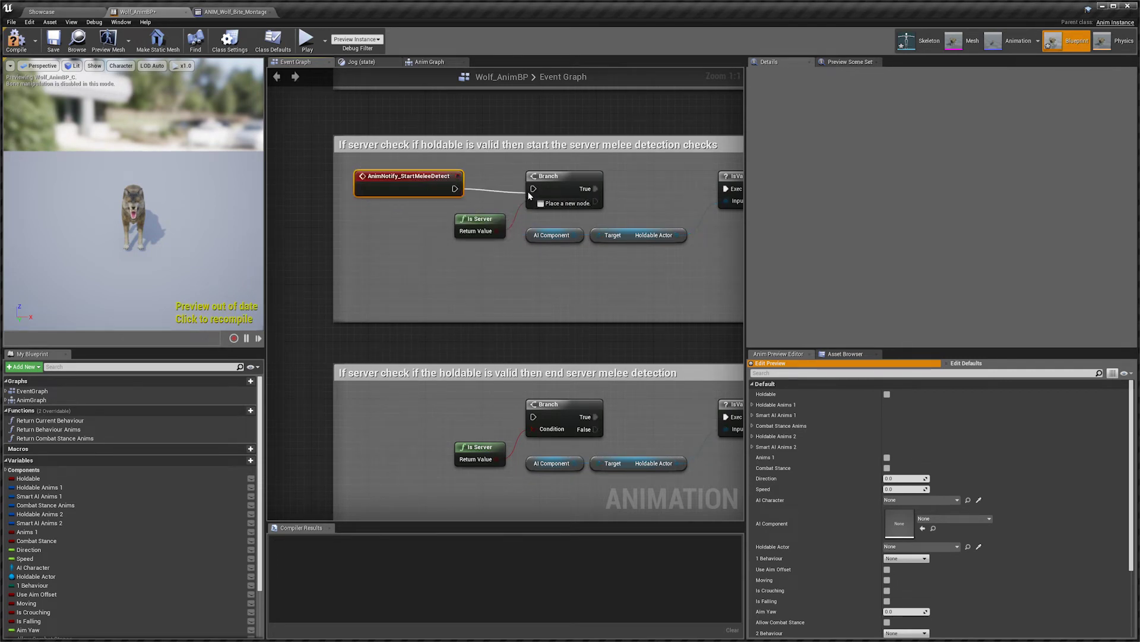
# Step: Add the AnimNotify_EndMeleeDetect event to the end melee detection section, connect it to the Branch node and align the two
pyautogui.moveTo(383, 281); pyautogui.dragTo(385, 227, button='right')
pyautogui.click(379, 370)
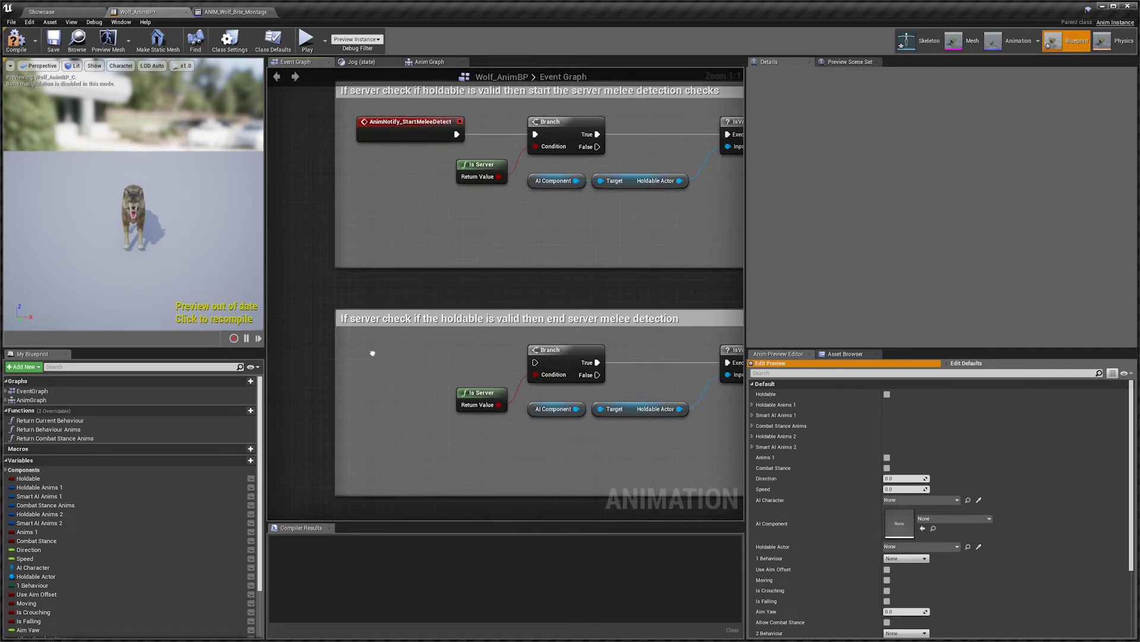
pyautogui.rightClick(373, 354)
pyautogui.write('endmelee')
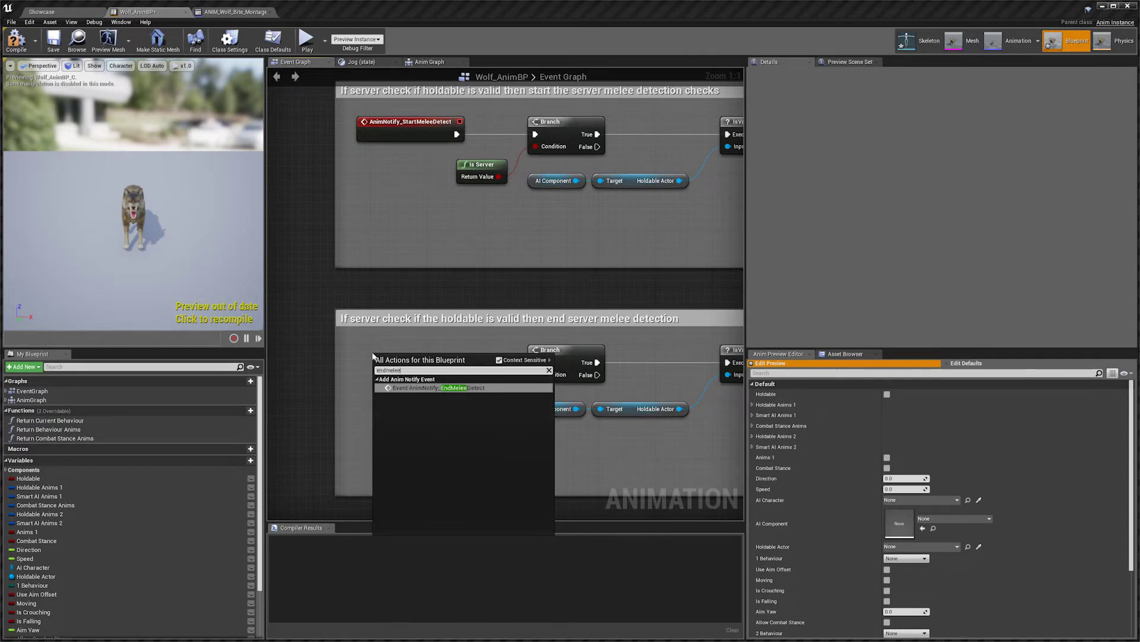
pyautogui.click(473, 388)
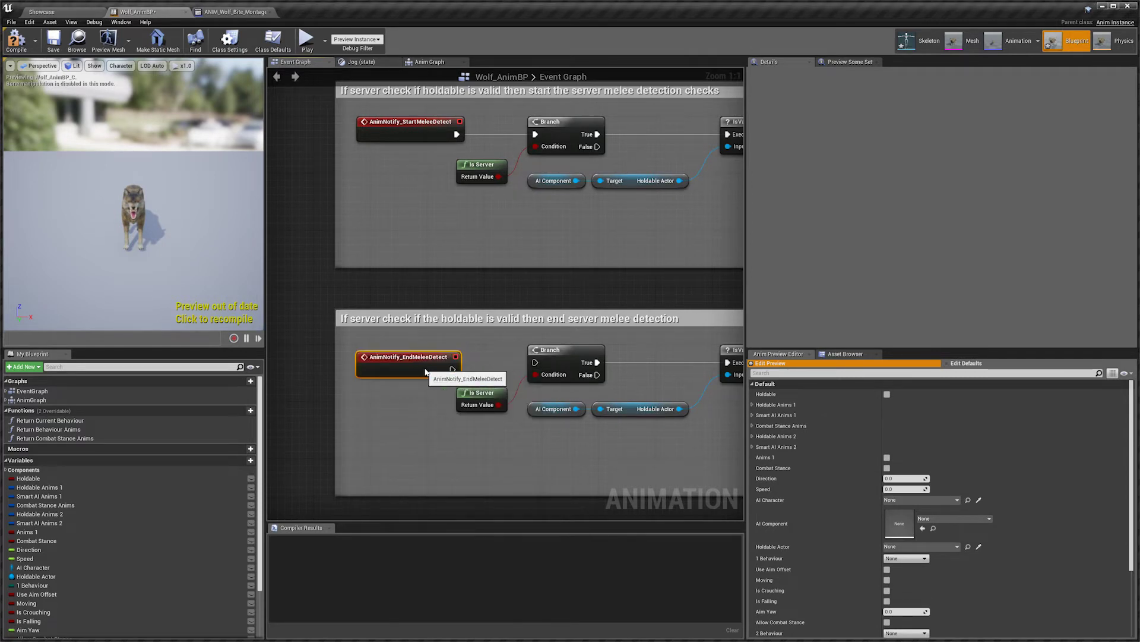
pyautogui.moveTo(538, 368); pyautogui.dragTo(537, 363)
pyautogui.moveTo(414, 362); pyautogui.dragTo(414, 356)
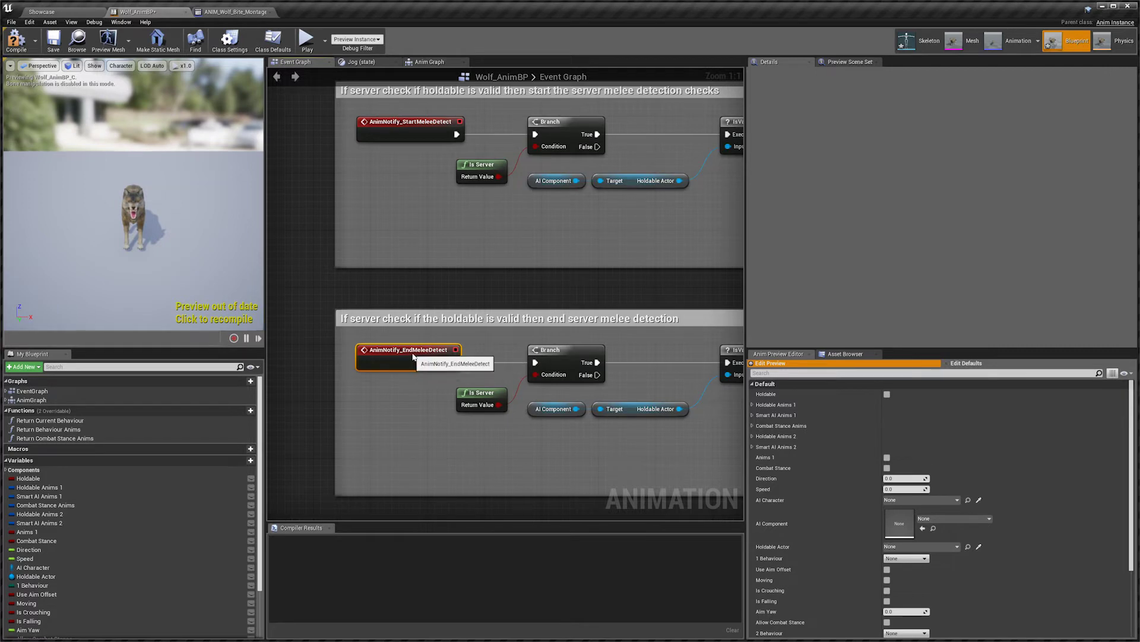
# Step: Compile and save Wolf_AnimBP with the new melee notify events
pyautogui.scroll(-1, 511, 346)
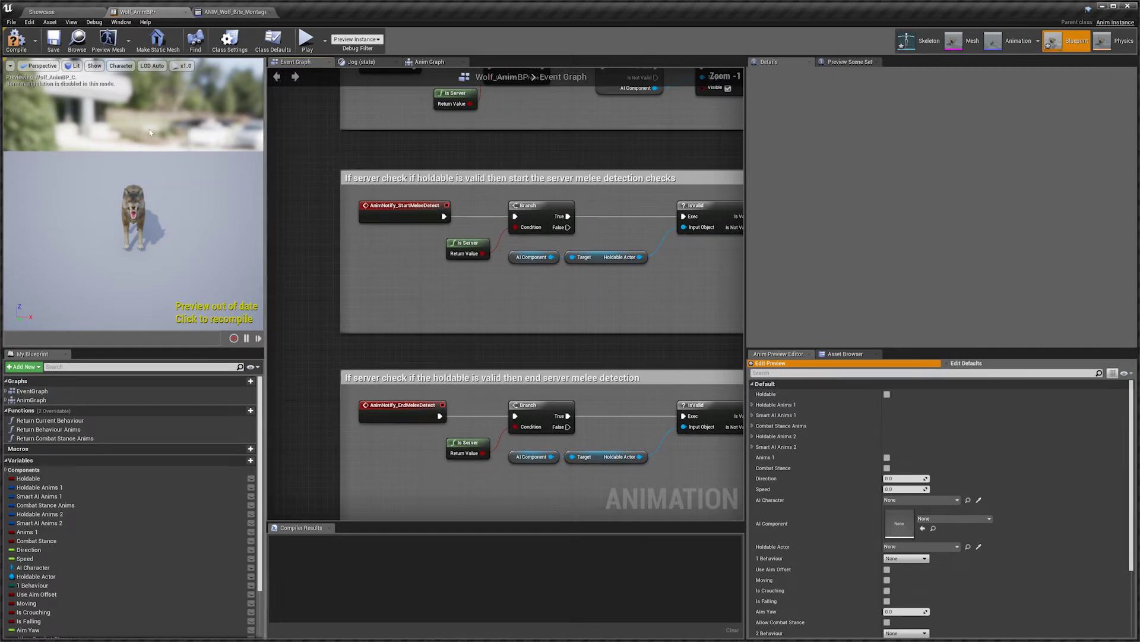
pyautogui.click(53, 42)
pyautogui.moveTo(386, 263); pyautogui.dragTo(385, 262, button='right')
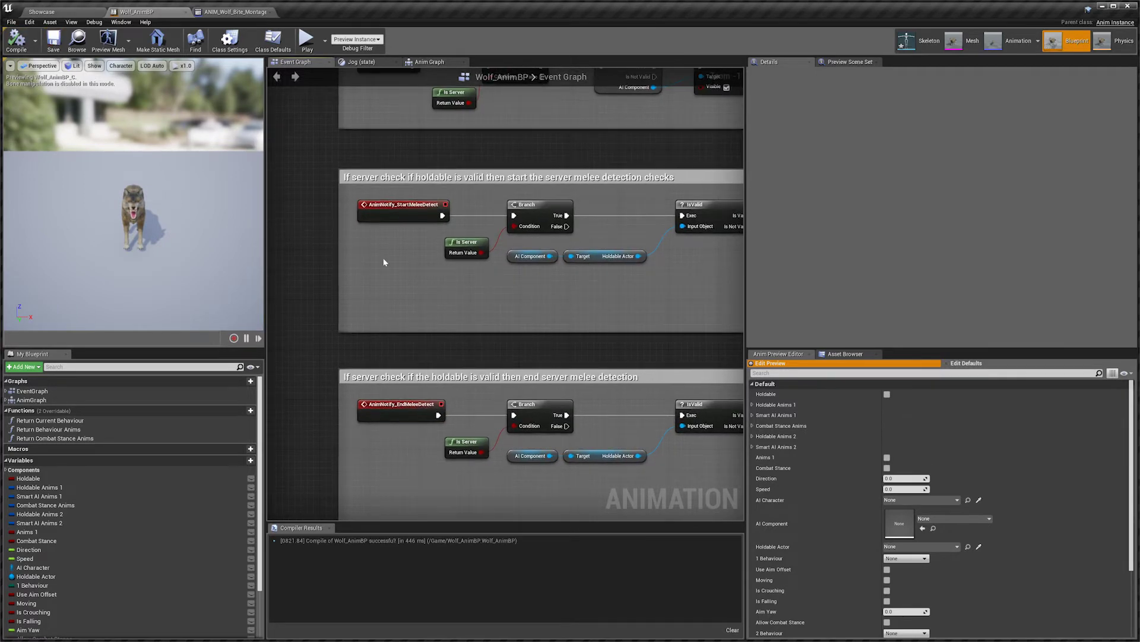
# Step: Return to the Showcase level and open the folder SmartAI/Blueprints/AI/AICharacters/Examples/Animals in the first Content Browser
pyautogui.click(71, 13)
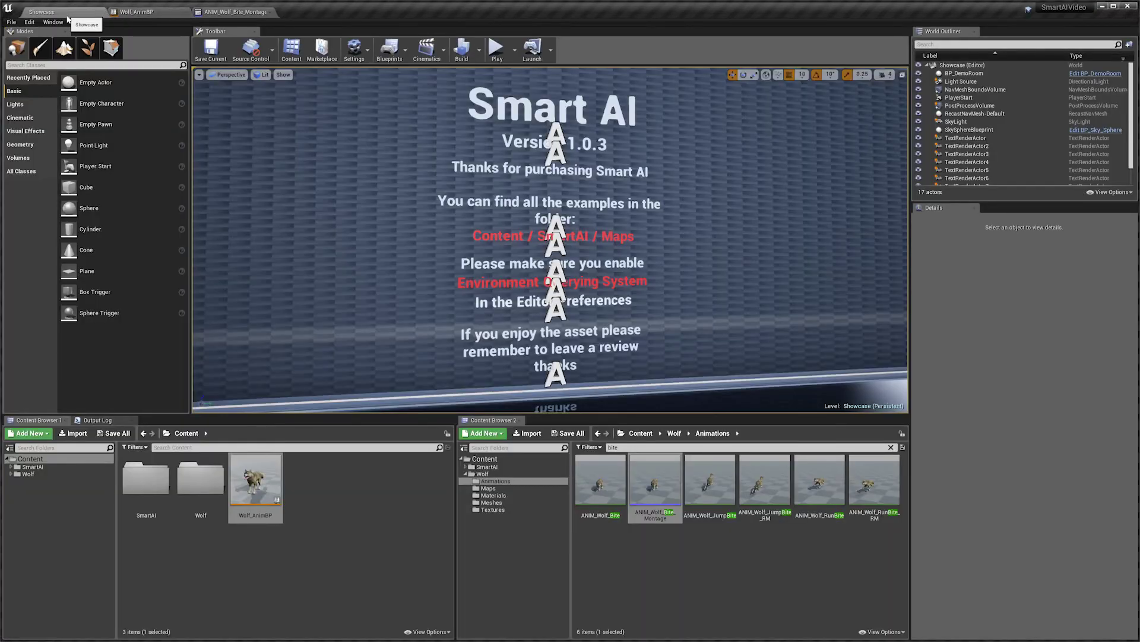
pyautogui.doubleClick(144, 482)
pyautogui.doubleClick(257, 484)
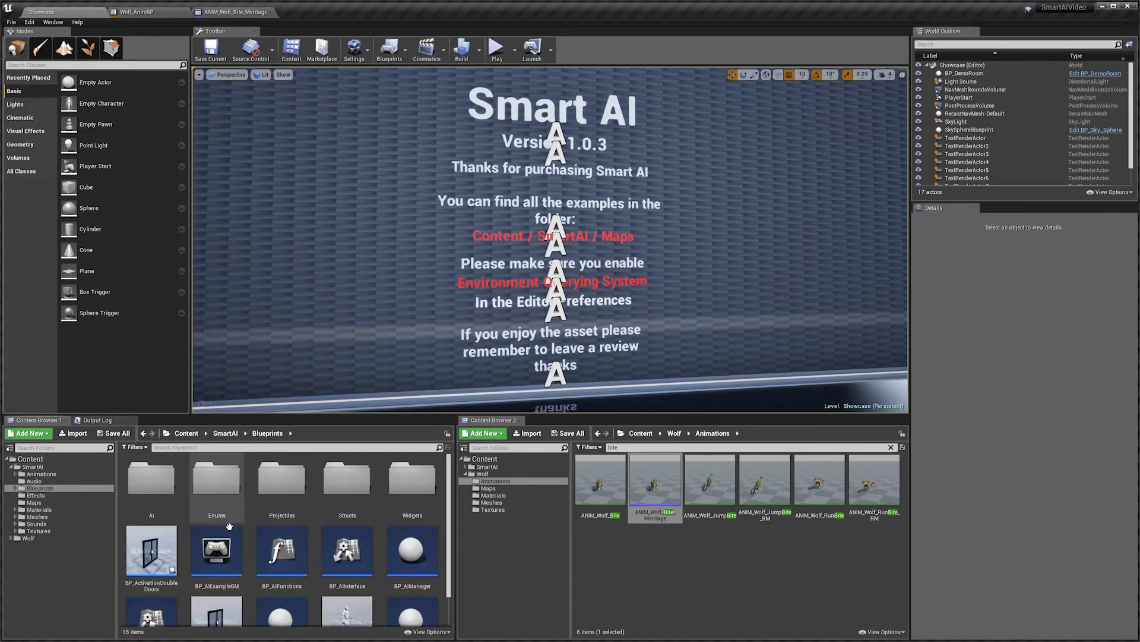
pyautogui.doubleClick(149, 488)
pyautogui.doubleClick(148, 489)
pyautogui.click(148, 491)
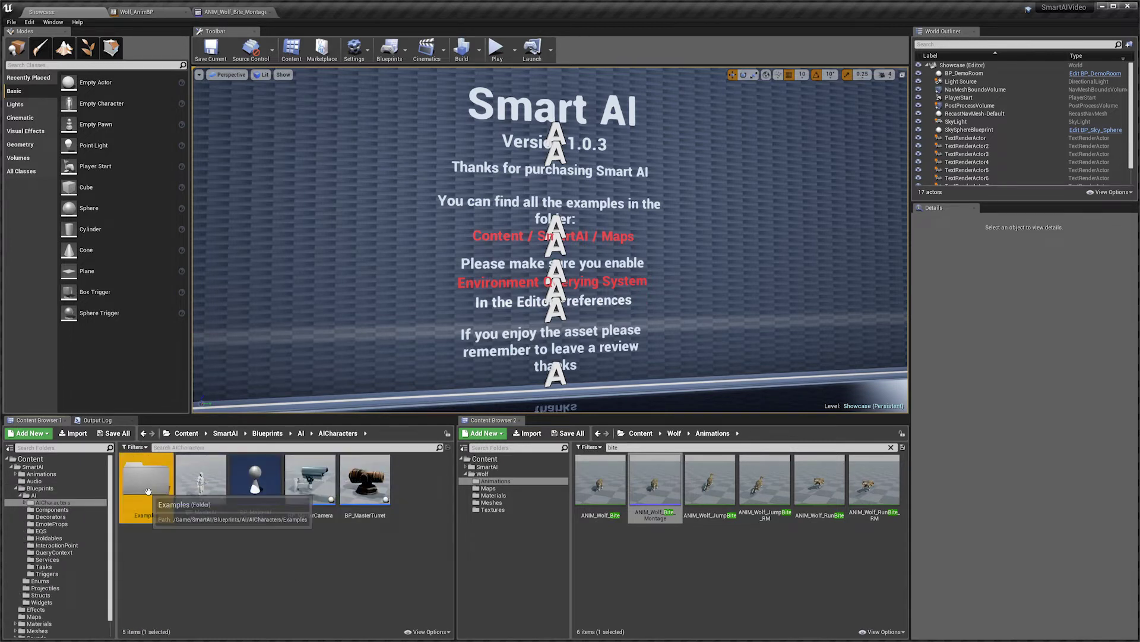
pyautogui.doubleClick(148, 491)
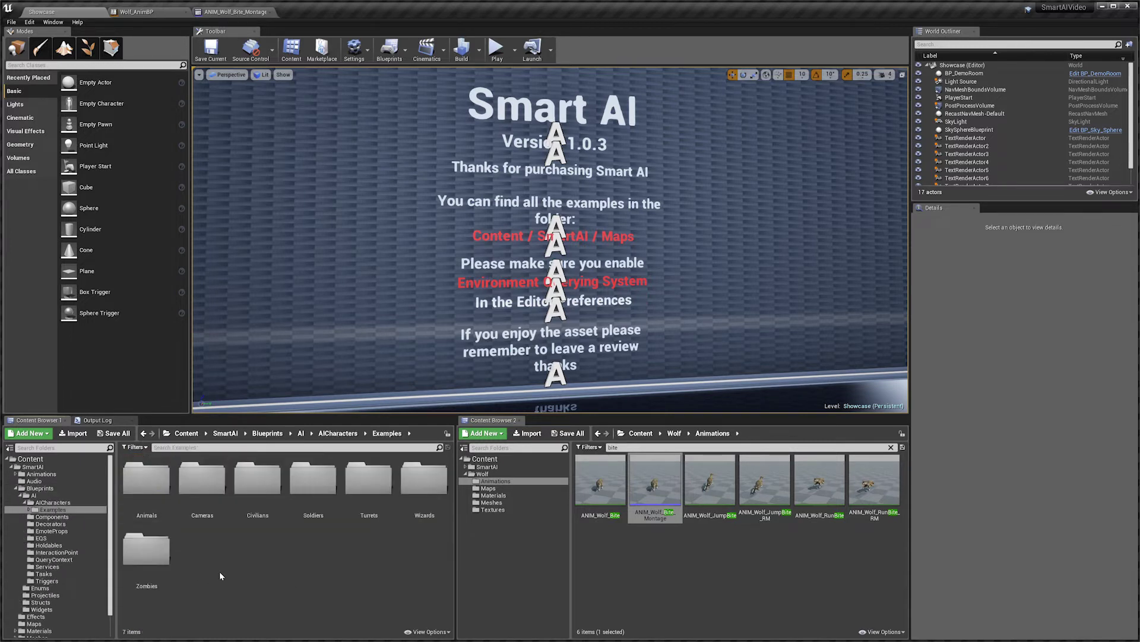
pyautogui.doubleClick(149, 483)
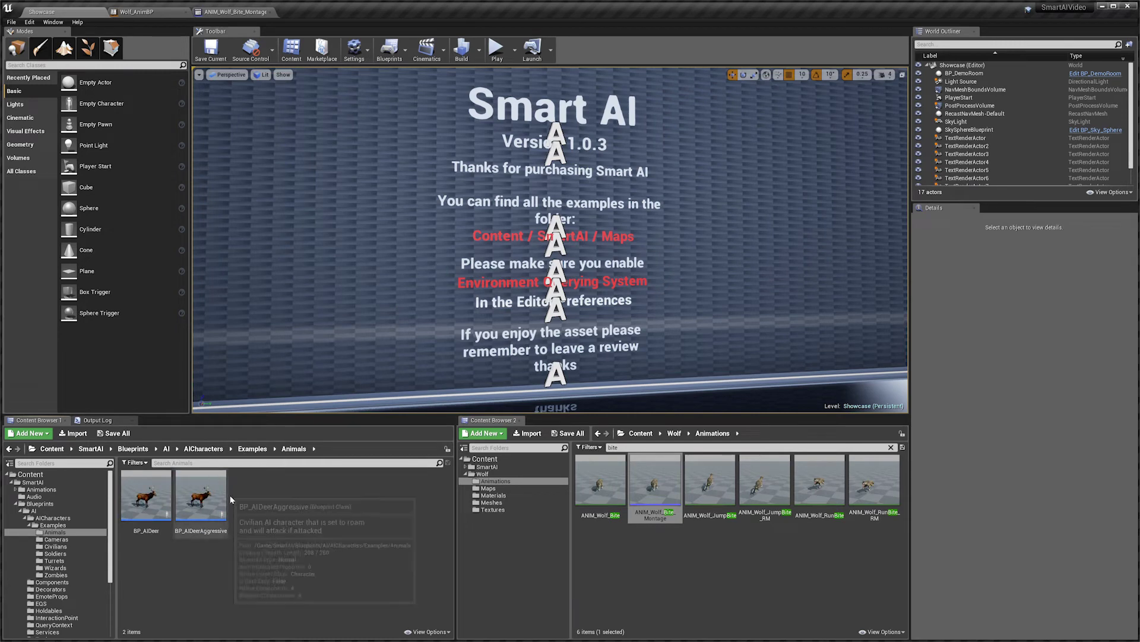
# Step: Duplicate the BP_AIDeerAggressive blueprint and name the copy BP_AIWolfAggressive
pyautogui.rightClick(209, 510)
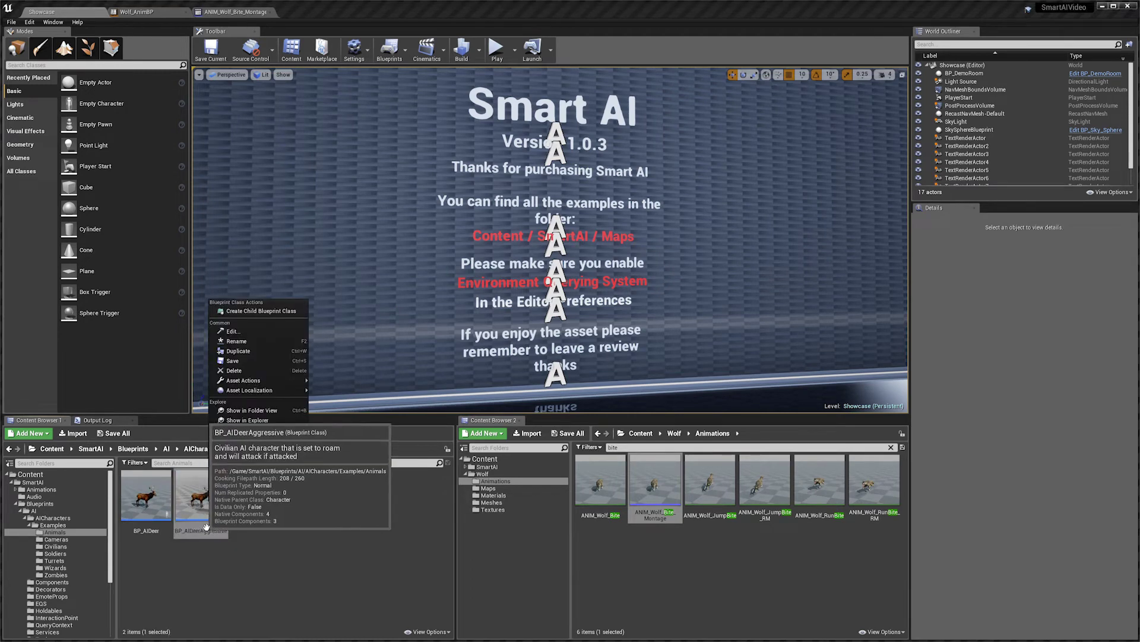
pyautogui.click(255, 352)
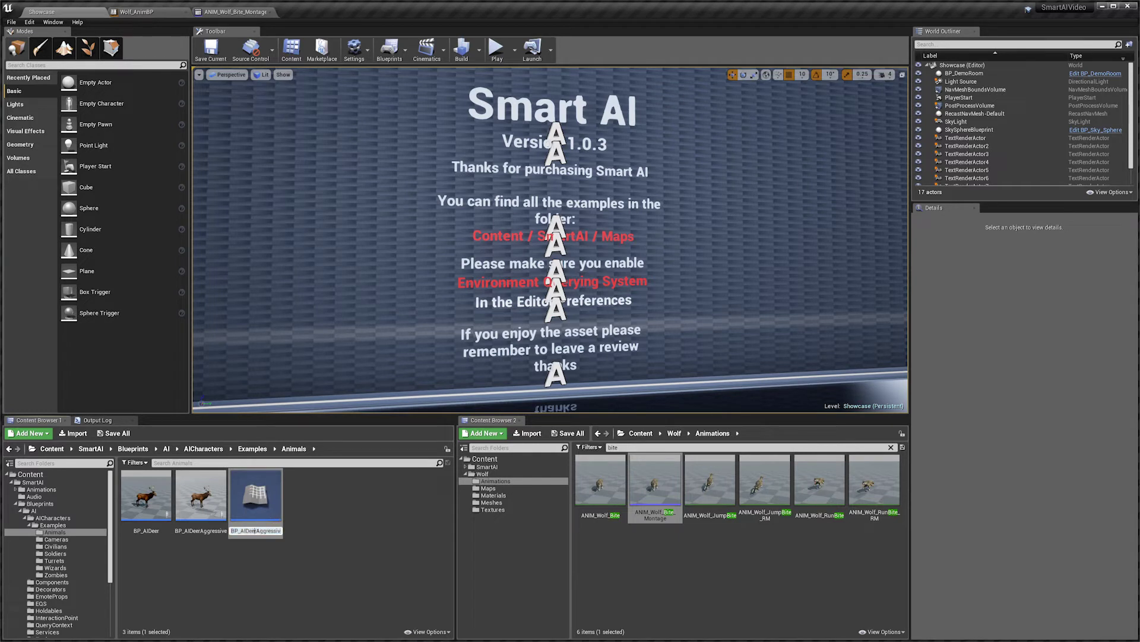
pyautogui.press('BackSpace')
pyautogui.press('BackSpace')
pyautogui.press('BackSpace')
pyautogui.press('BackSpace')
pyautogui.write('Wold')
pyautogui.press('Return')
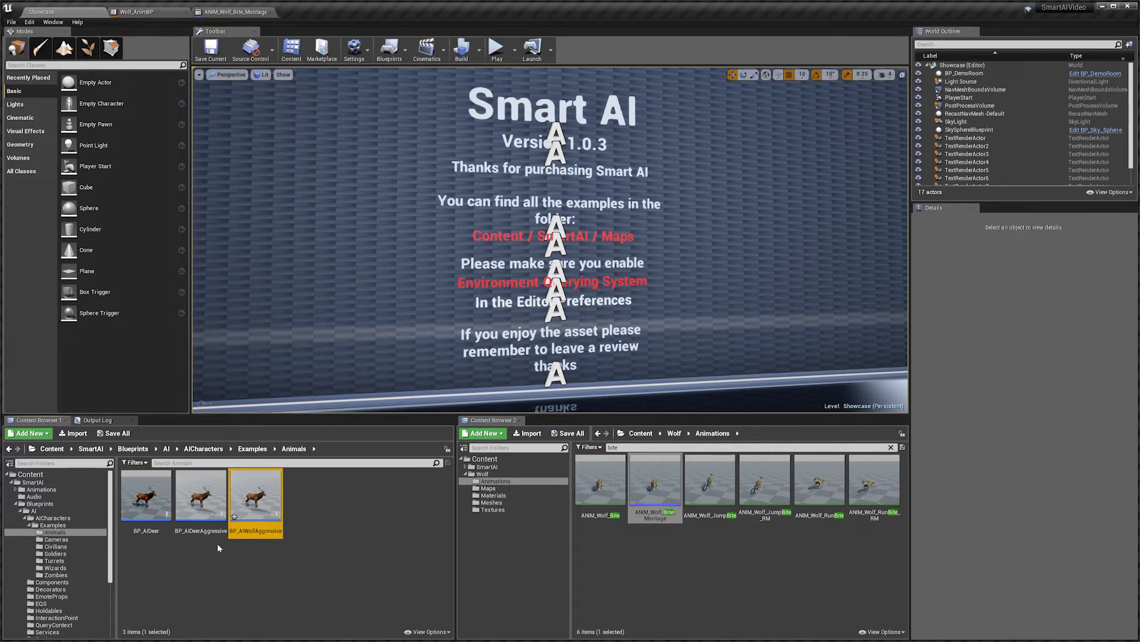
# Step: Open BP_AIWolfAggressive in its viewport and delete the Antlers component attached to the mesh
pyautogui.moveTo(252, 486); pyautogui.dragTo(260, 489)
pyautogui.doubleClick(235, 495)
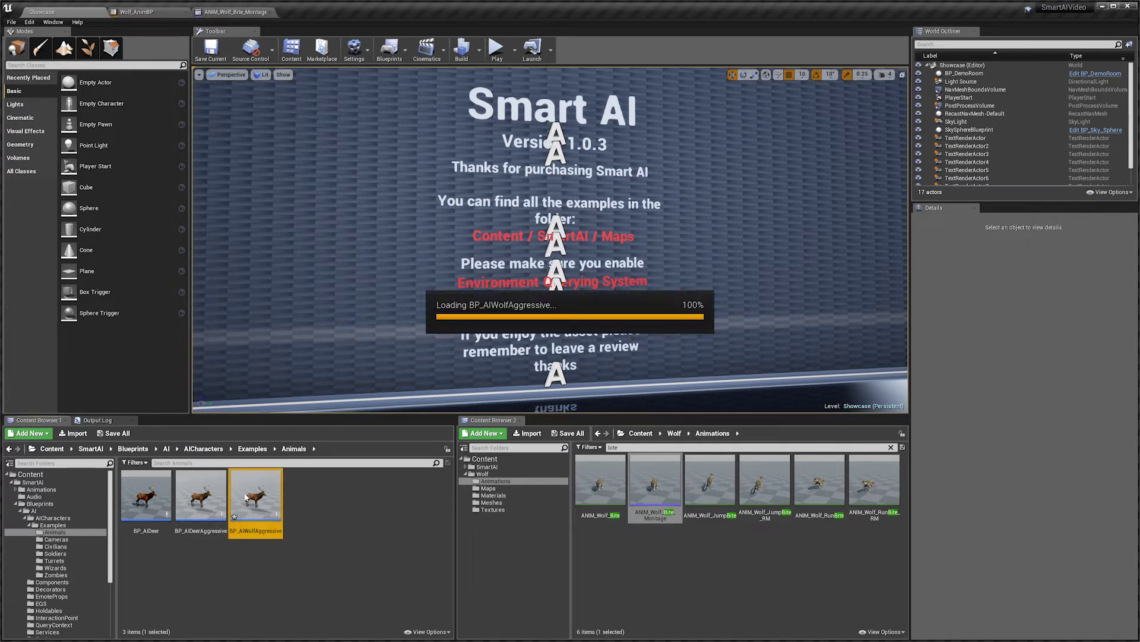
pyautogui.click(182, 71)
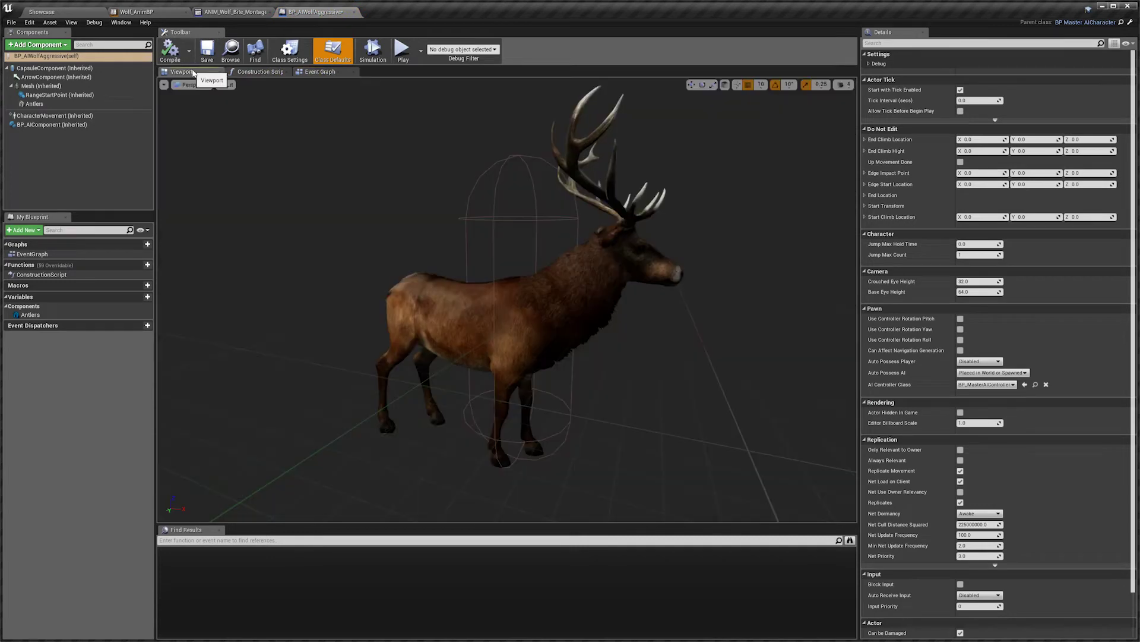
pyautogui.click(539, 334)
pyautogui.moveTo(420, 282); pyautogui.dragTo(392, 282, button='right')
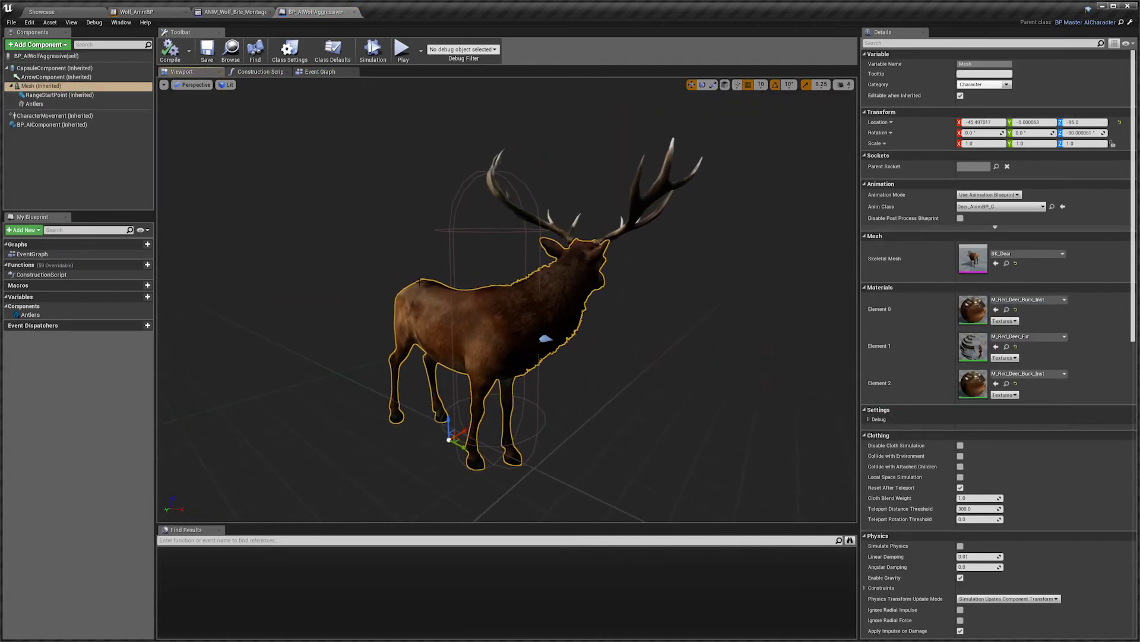
pyautogui.click(56, 105)
pyautogui.press('Delete')
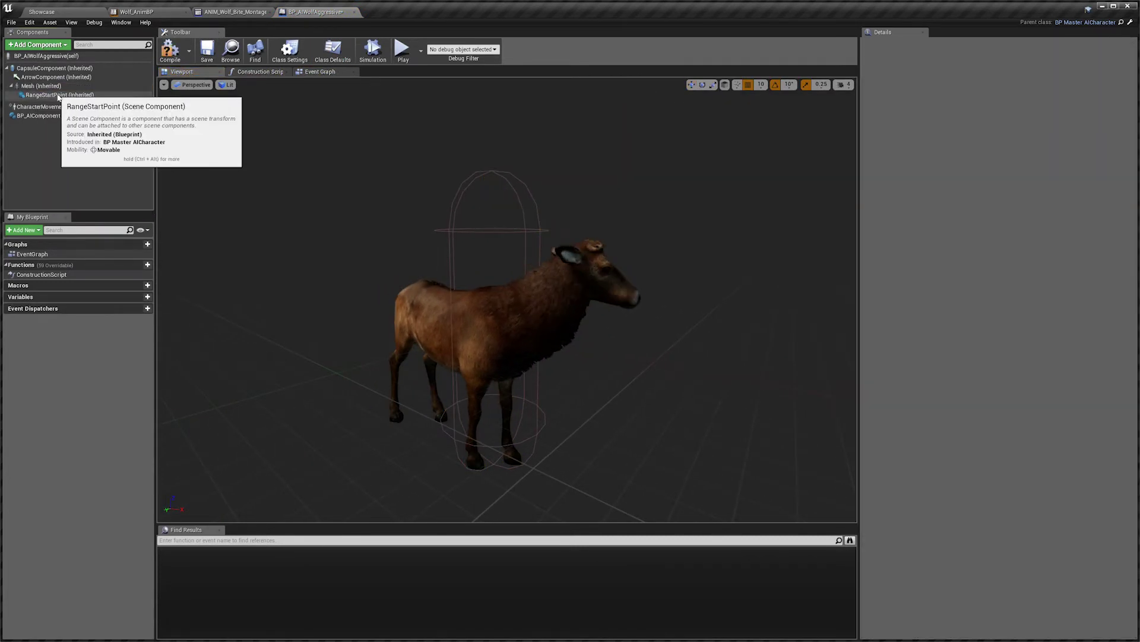
# Step: Change the inherited Mesh component's skeletal mesh to SK_Wolf
pyautogui.click(63, 89)
pyautogui.scroll(4, 464, 250)
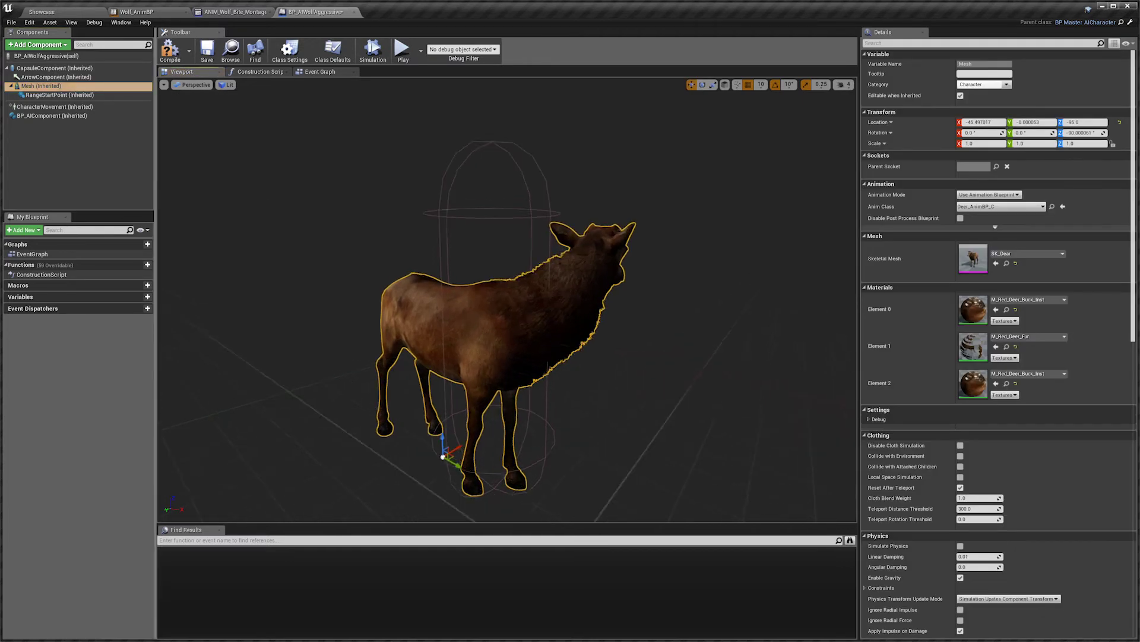
pyautogui.scroll(-4, 538, 328)
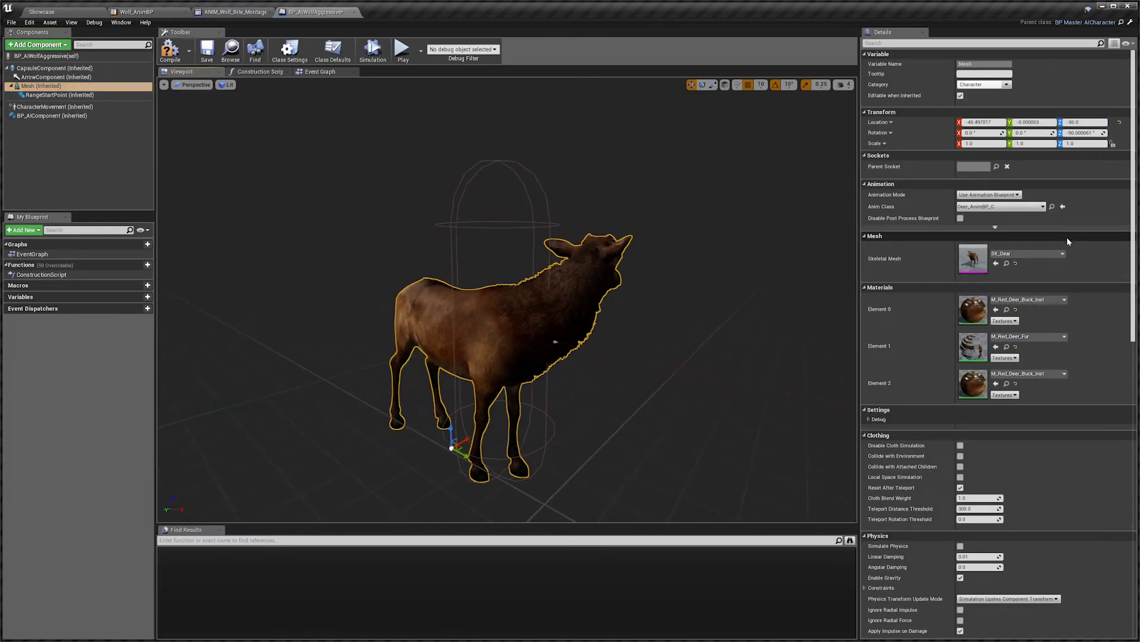
pyautogui.click(1038, 255)
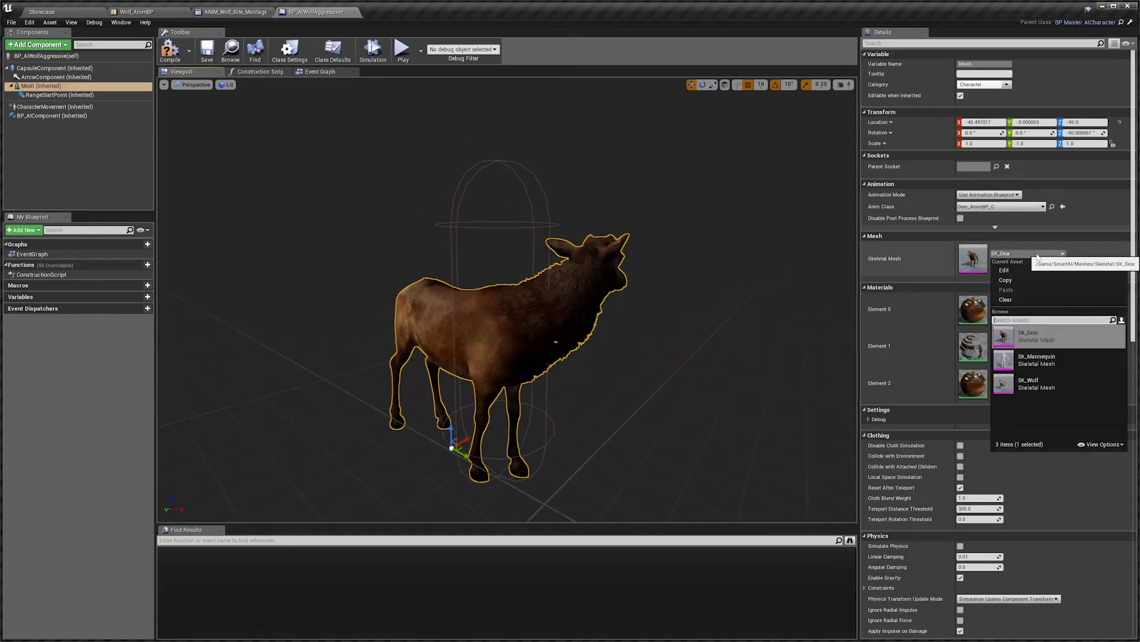
pyautogui.click(1033, 383)
# Step: Shift the wolf mesh along X to about 0.7 inside the capsule with grid snapping off, and compile the blueprint
pyautogui.moveTo(552, 338); pyautogui.dragTo(440, 380, button='right')
pyautogui.moveTo(445, 445); pyautogui.dragTo(541, 458)
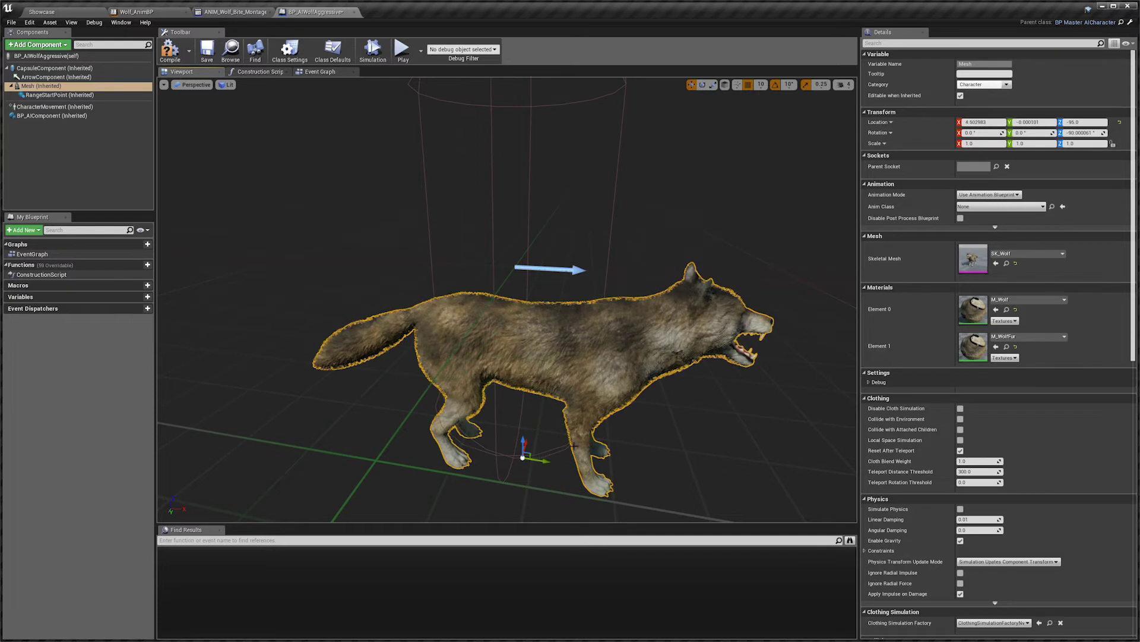
pyautogui.moveTo(544, 452); pyautogui.dragTo(549, 424, button='right')
pyautogui.click(749, 86)
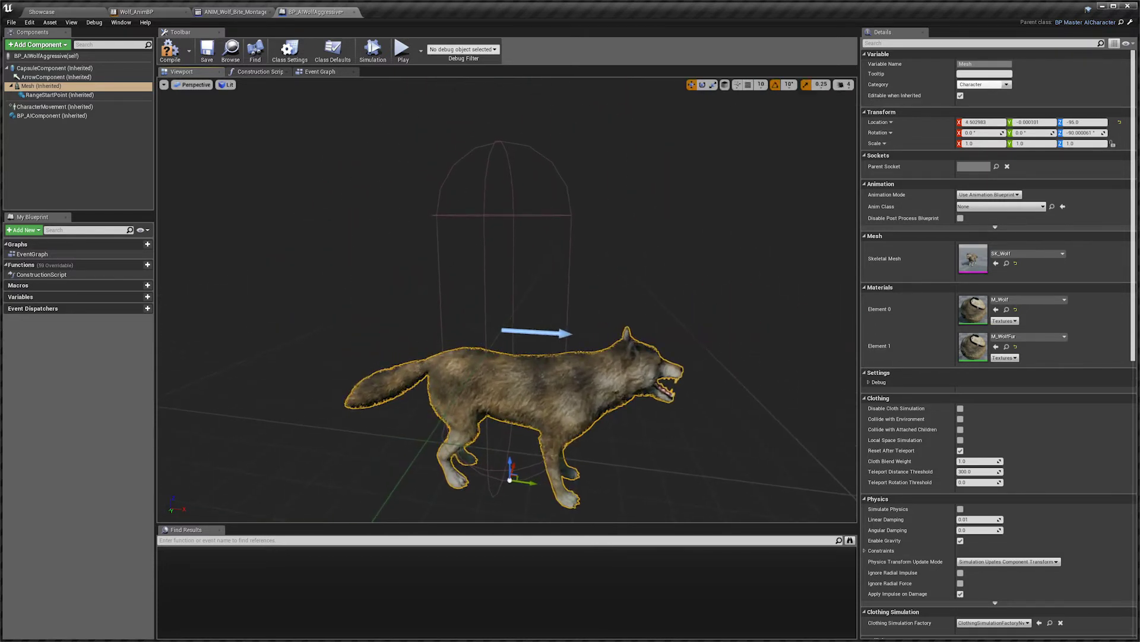
pyautogui.moveTo(533, 483); pyautogui.dragTo(527, 482)
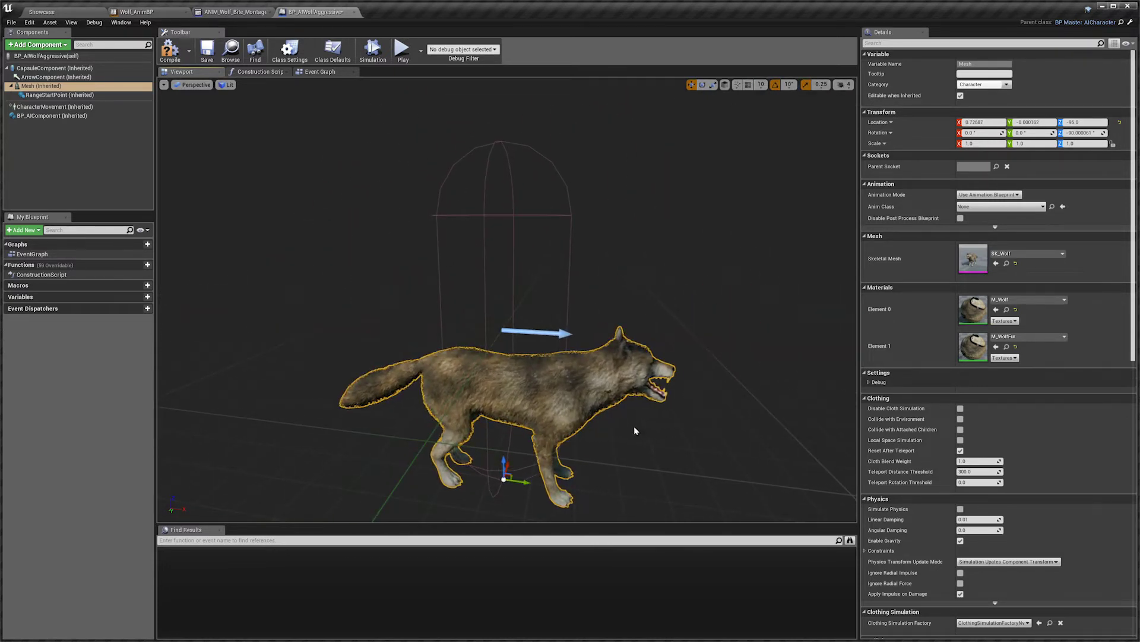
pyautogui.moveTo(634, 431); pyautogui.dragTo(600, 324, button='right')
pyautogui.scroll(3, 568, 309)
pyautogui.press('w')
pyautogui.click(171, 51)
pyautogui.click(269, 204)
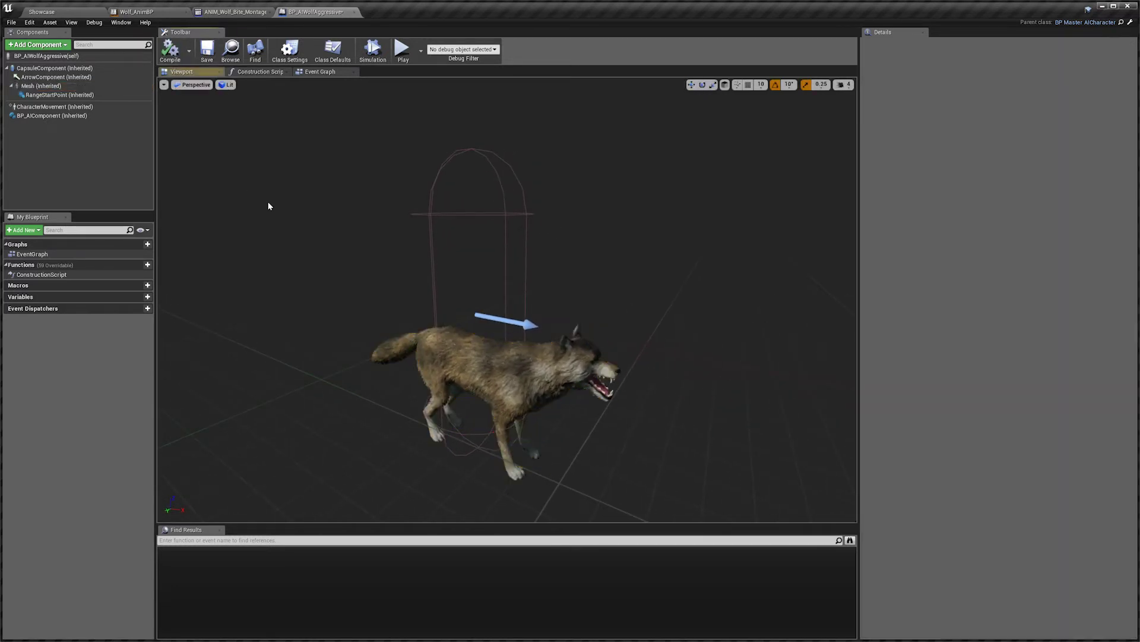
# Step: Expand the Default Anims under AI Animations of BP_AIComponent and review its animation slots and the per-behaviour animation options
pyautogui.click(63, 116)
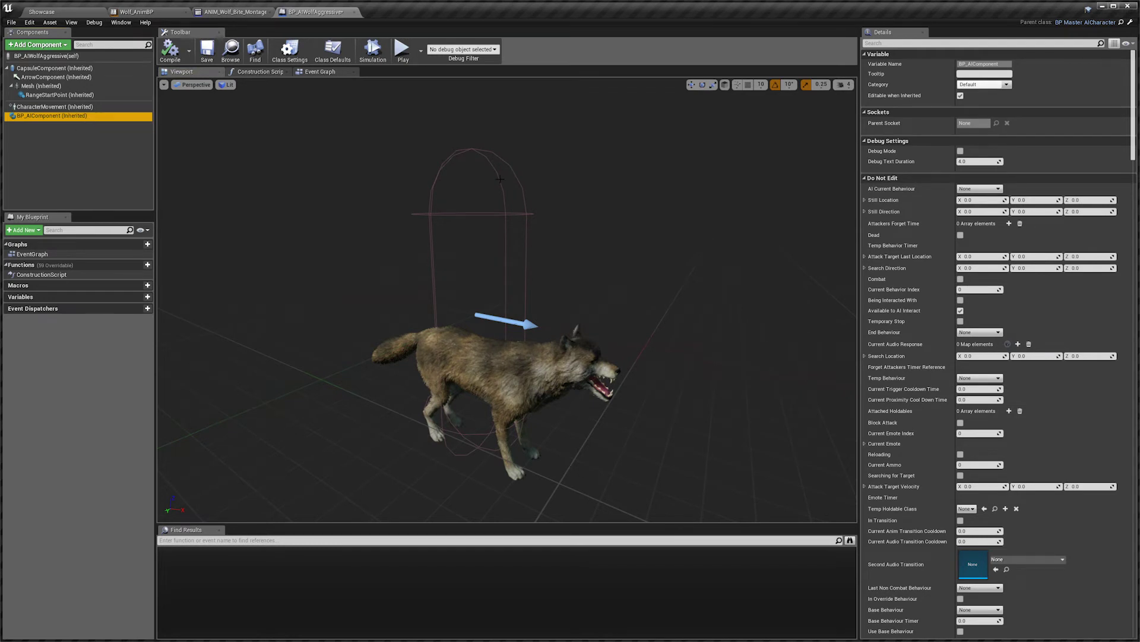
pyautogui.scroll(-1, 921, 180)
pyautogui.scroll(1, 926, 180)
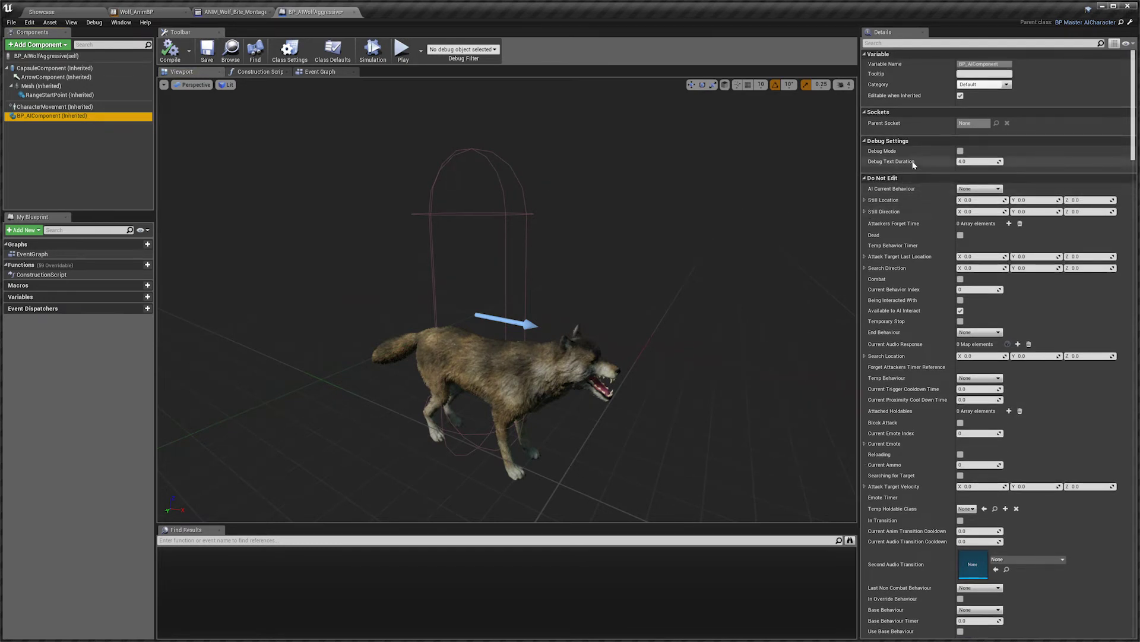
pyautogui.click(890, 178)
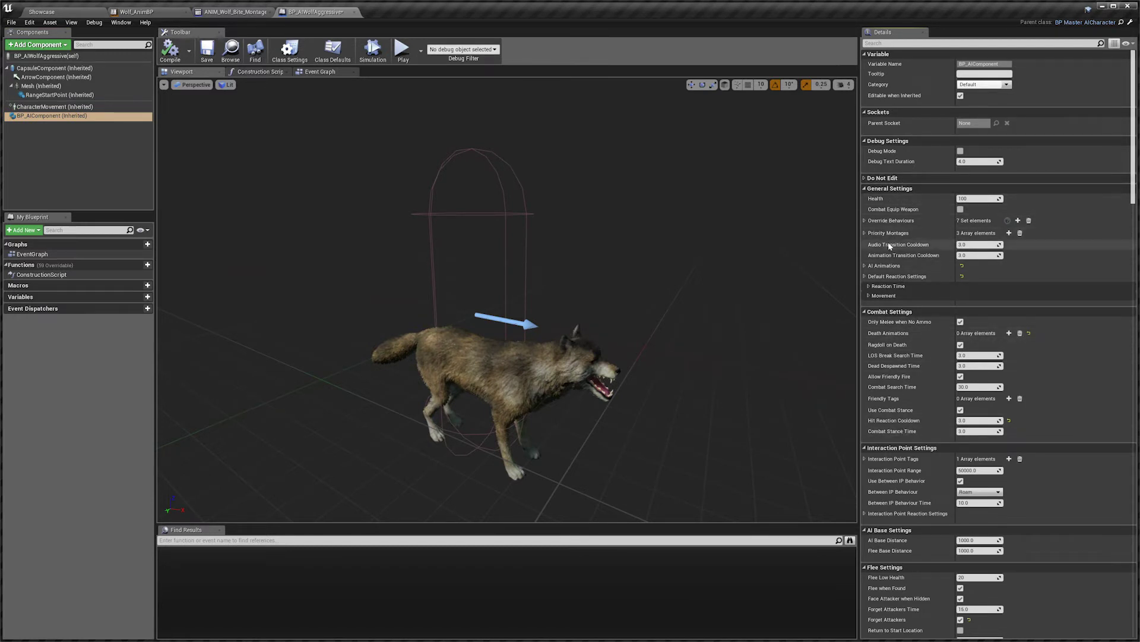
pyautogui.click(892, 266)
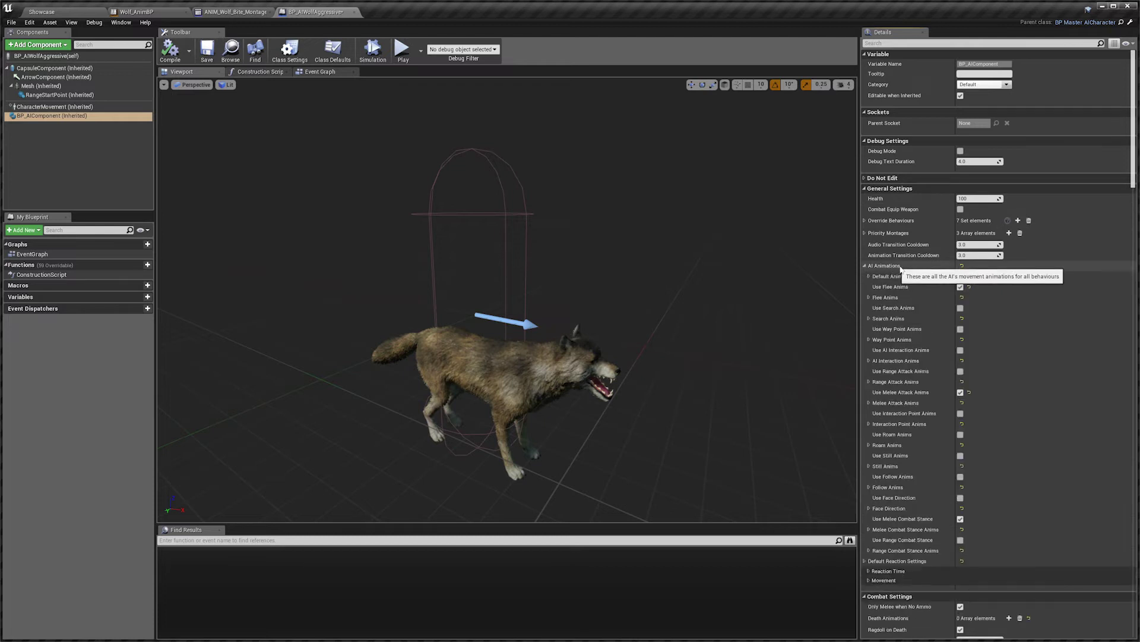
pyautogui.click(910, 277)
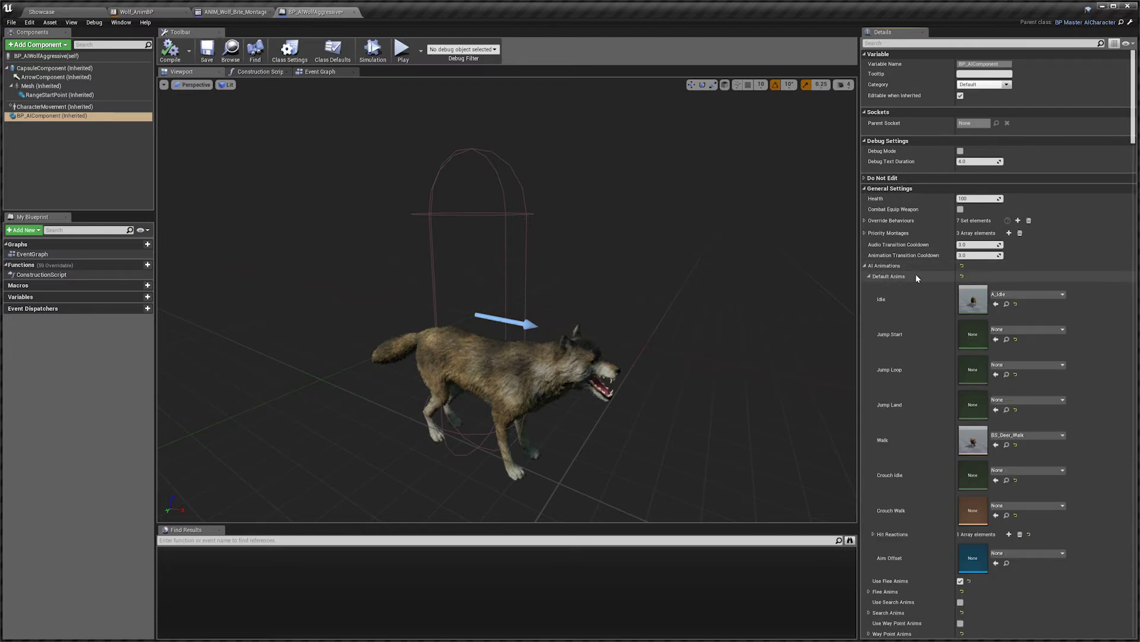
pyautogui.scroll(-3, 917, 262)
pyautogui.scroll(-3, 872, 467)
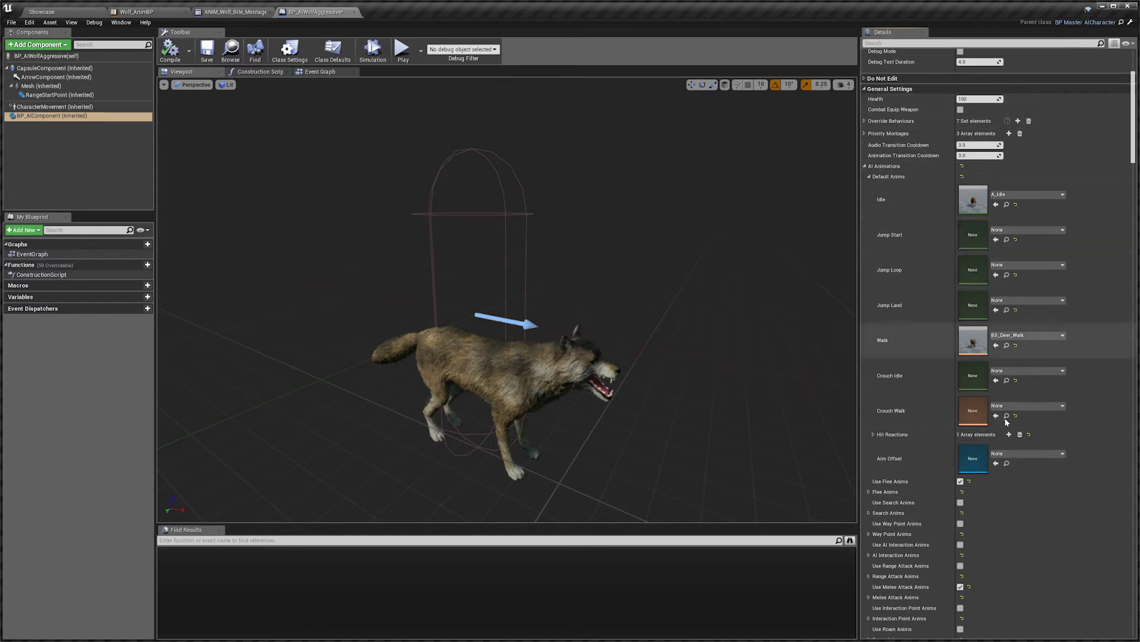
pyautogui.scroll(1, 903, 313)
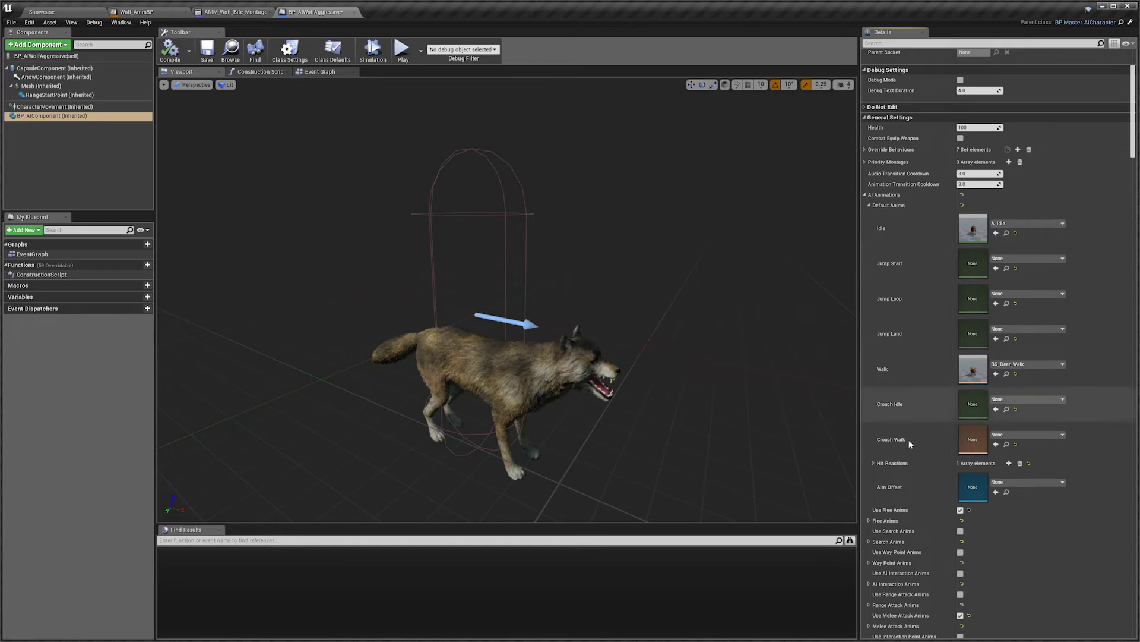
pyautogui.scroll(-4, 909, 440)
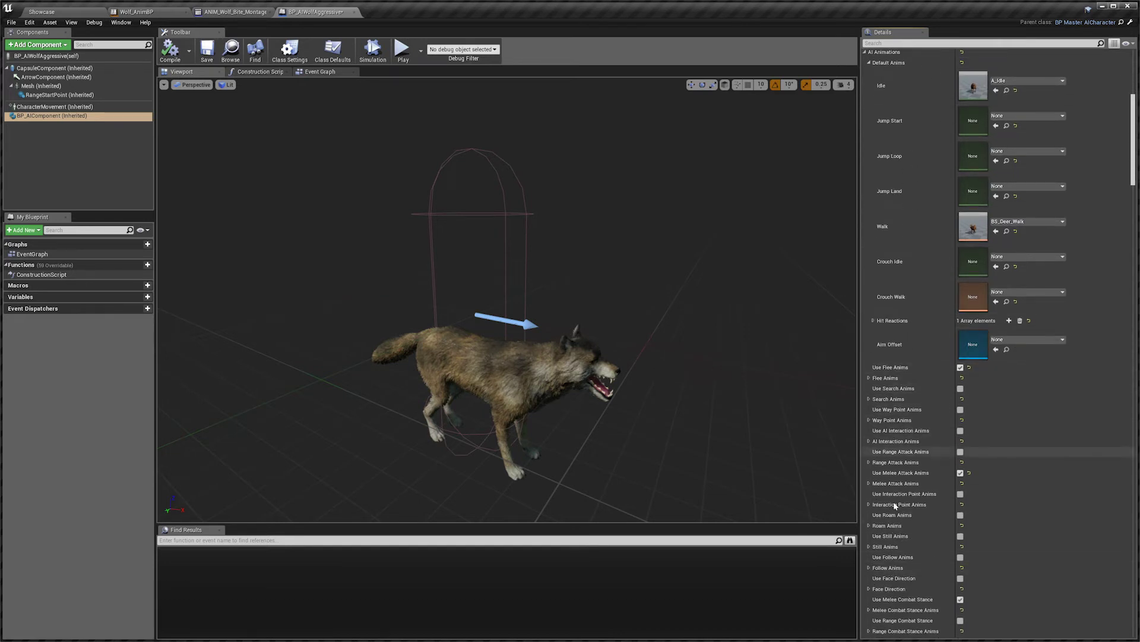
pyautogui.scroll(2, 898, 331)
pyautogui.scroll(-2, 927, 309)
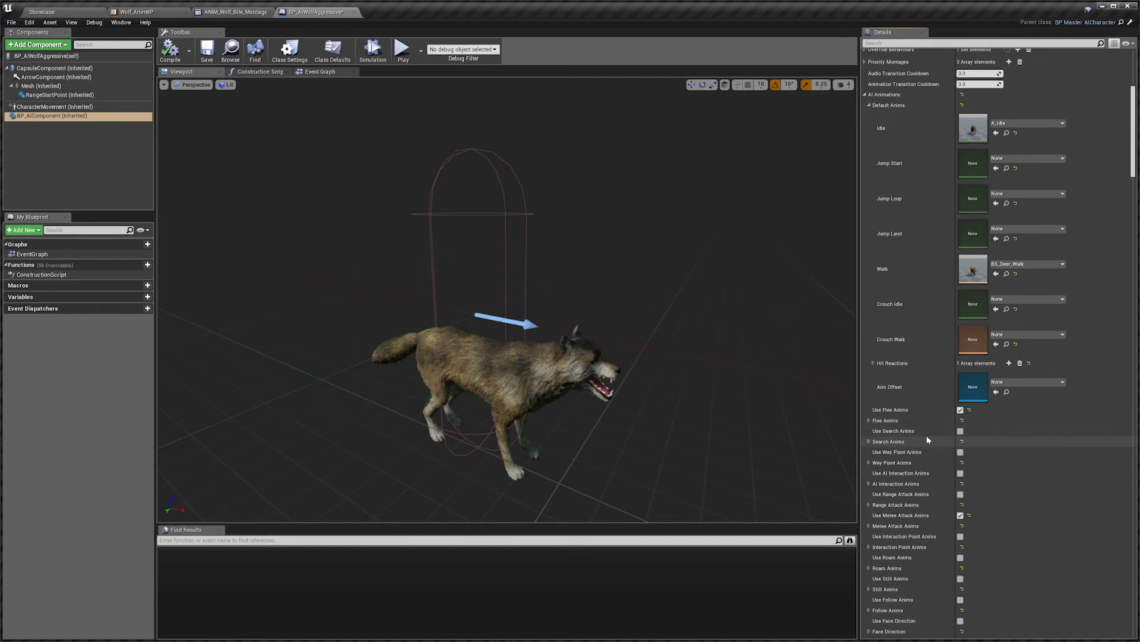
pyautogui.scroll(2, 928, 439)
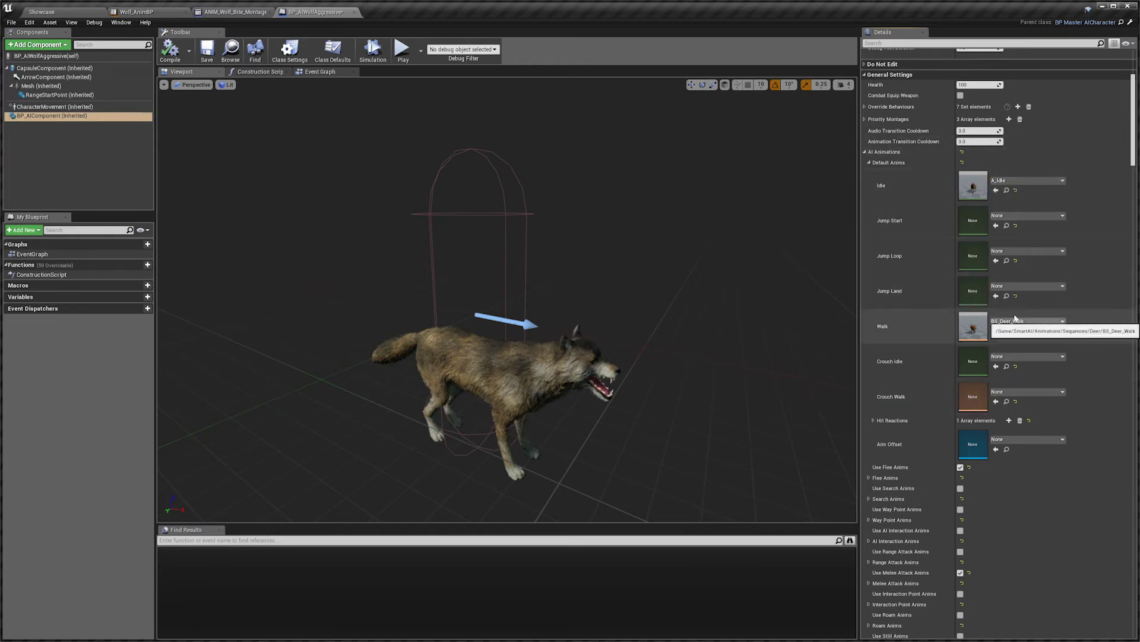
# Step: Set the default Idle animation to ANIM_Wolf_IdleBreathe and the default Walk blend space to BS_Wolf_Walk
pyautogui.click(1013, 182)
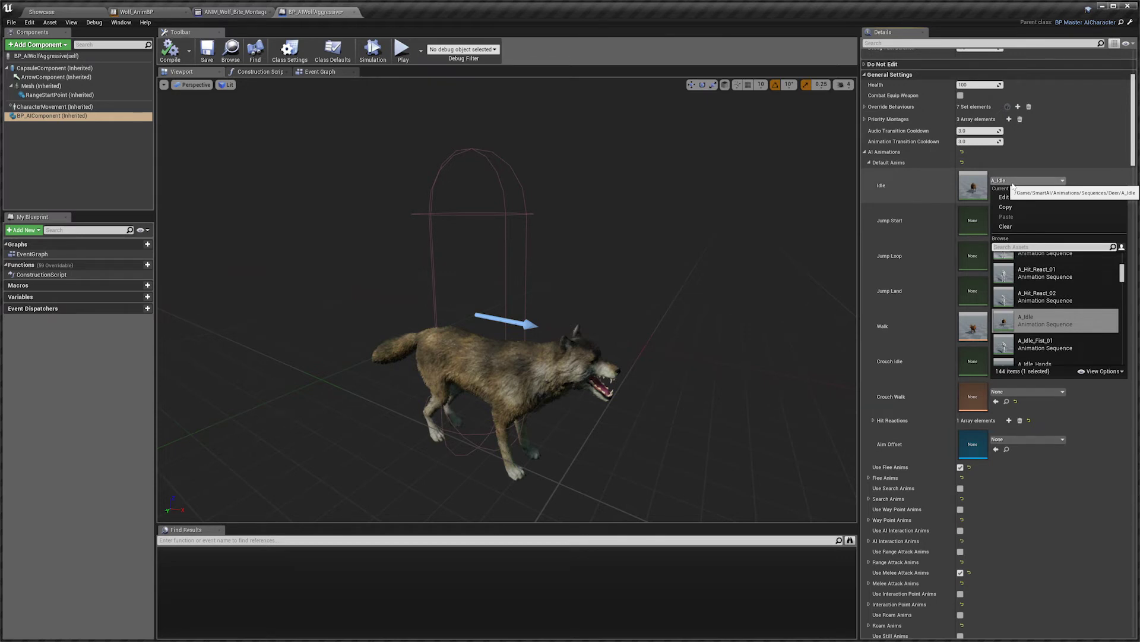
pyautogui.write('idle wo')
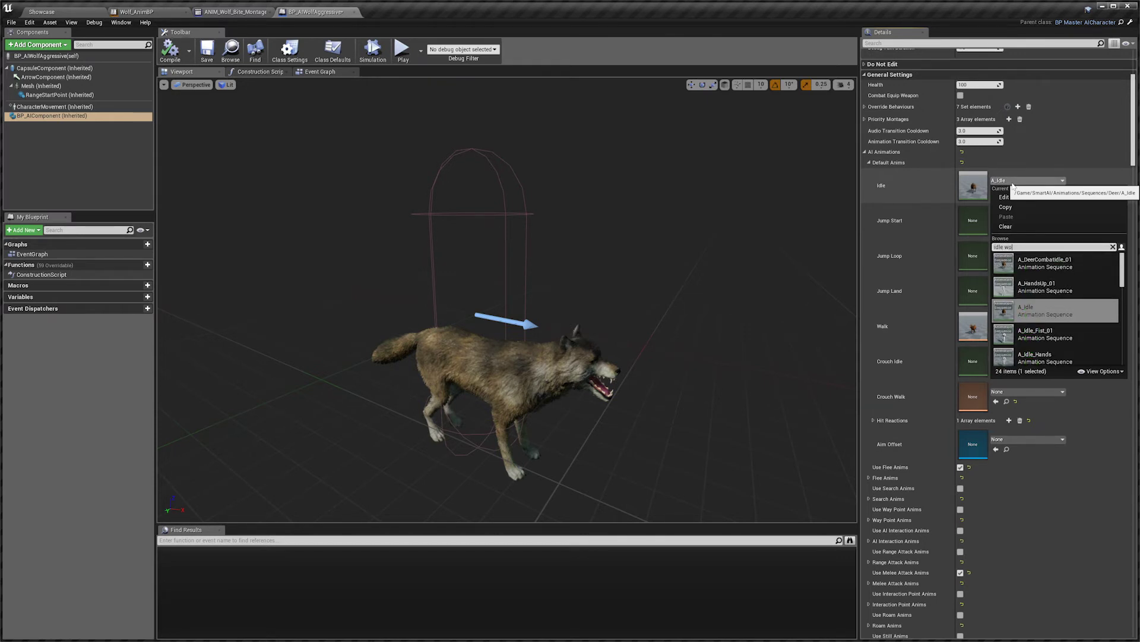
pyautogui.write('lf')
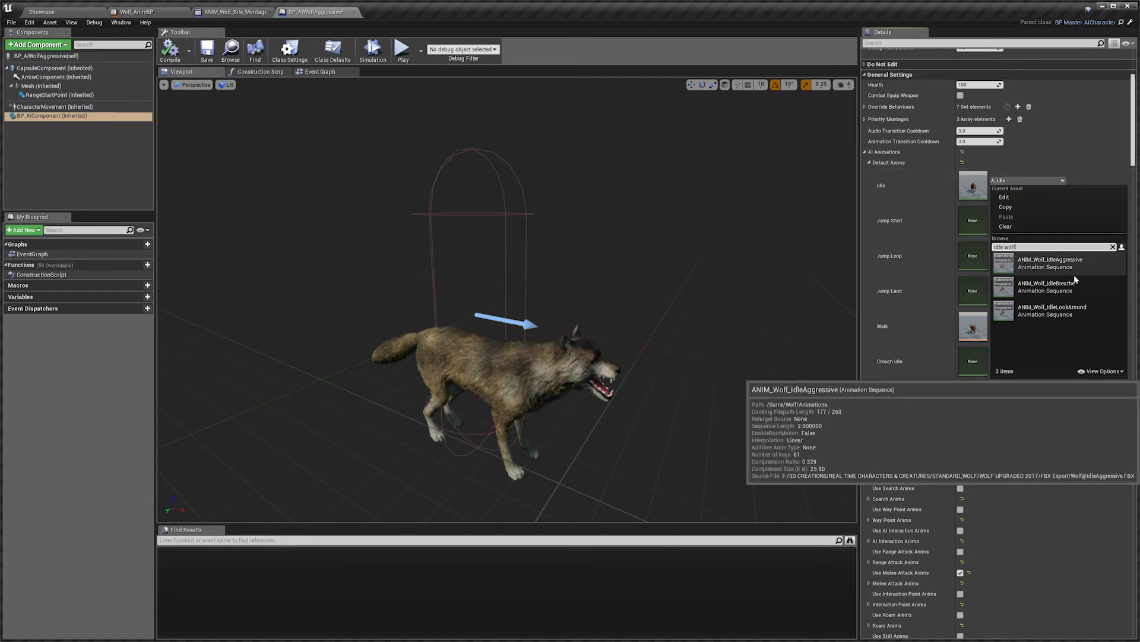
pyautogui.click(1047, 287)
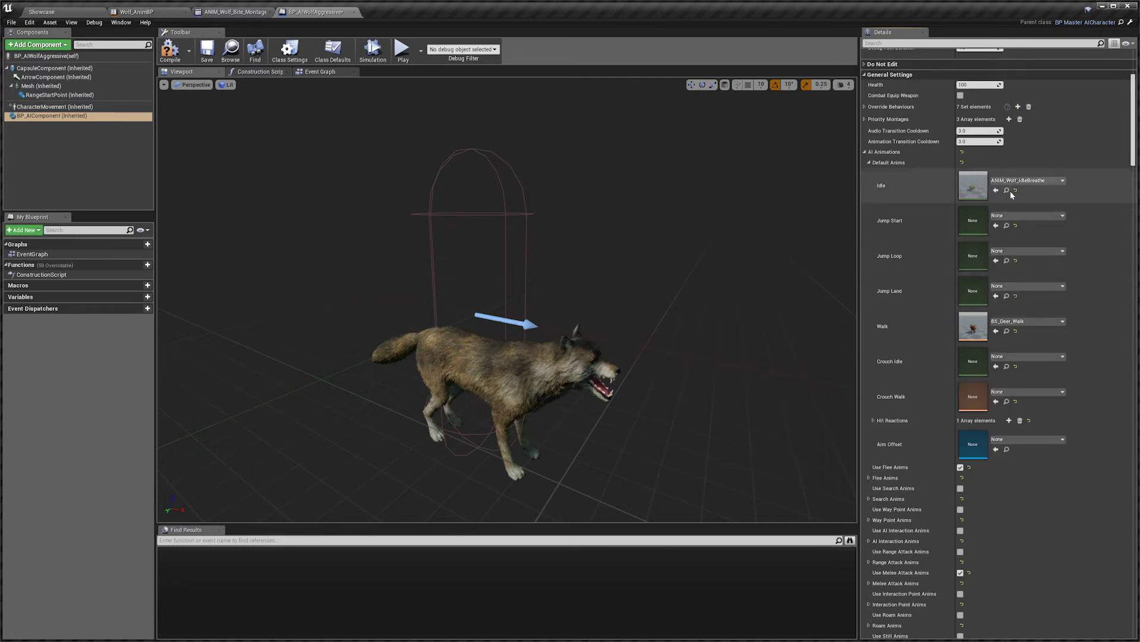
pyautogui.click(1031, 321)
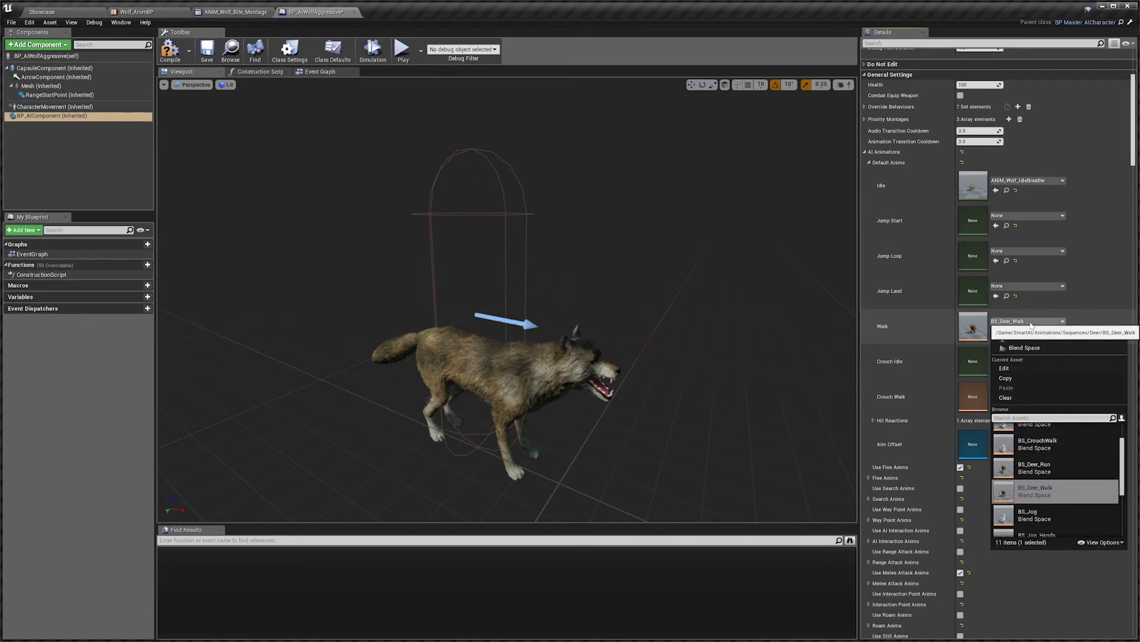
pyautogui.write('wolf')
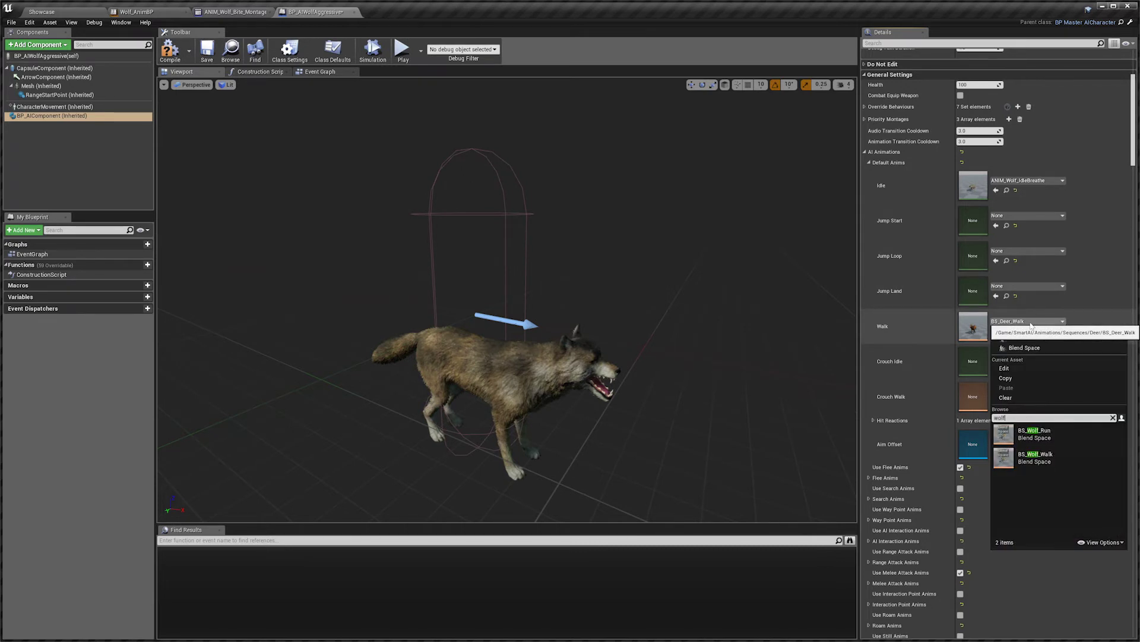
pyautogui.click(1035, 456)
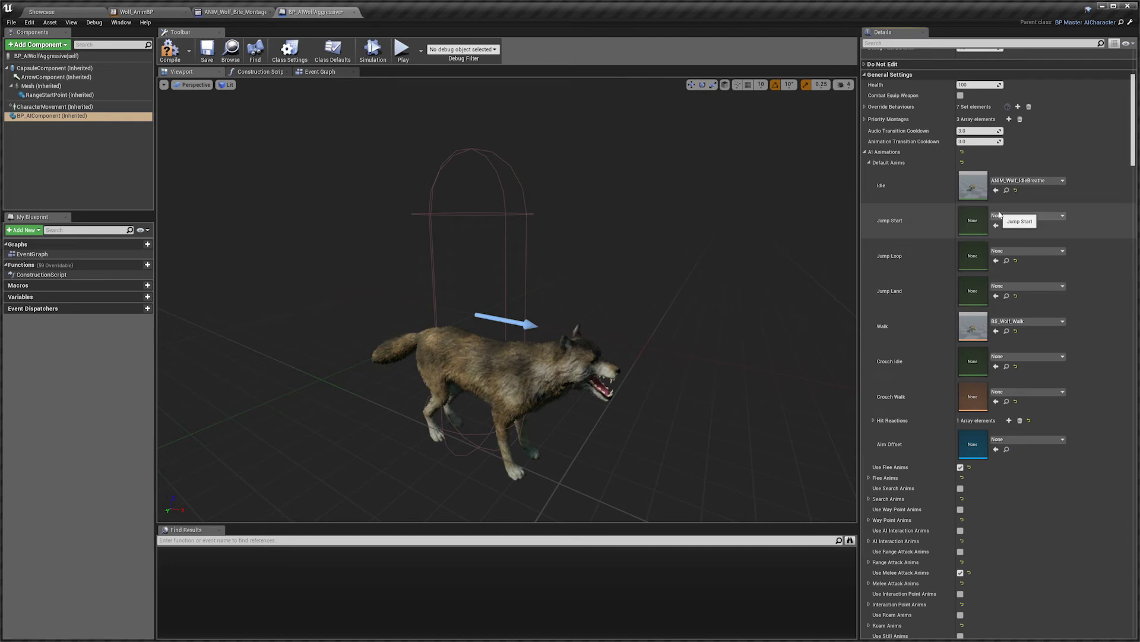
# Step: Copy the Default Anims values and paste them into Flee Anims, Search Anims and Way Point Anims
pyautogui.click(869, 163)
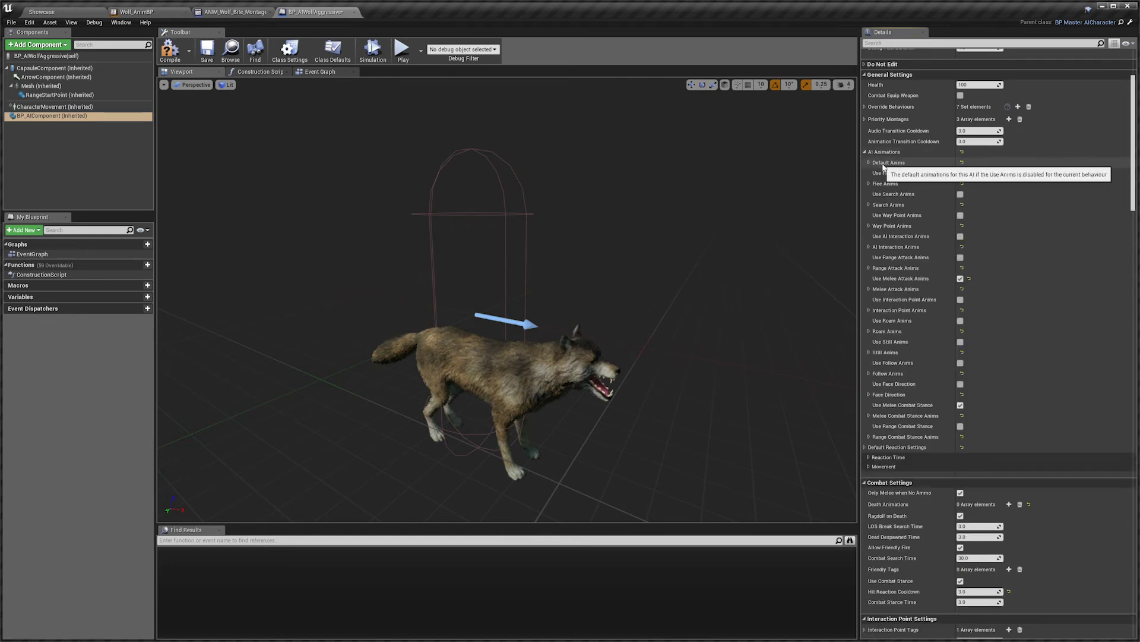
pyautogui.click(870, 163)
pyautogui.click(870, 163)
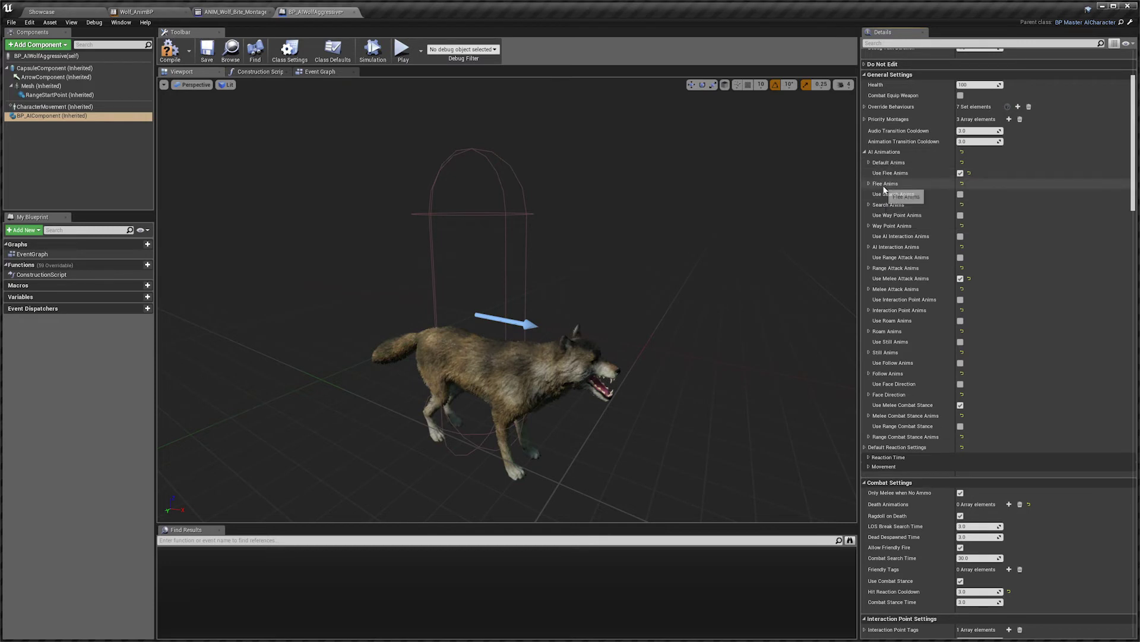
pyautogui.rightClick(884, 185)
pyautogui.click(897, 222)
pyautogui.rightClick(893, 206)
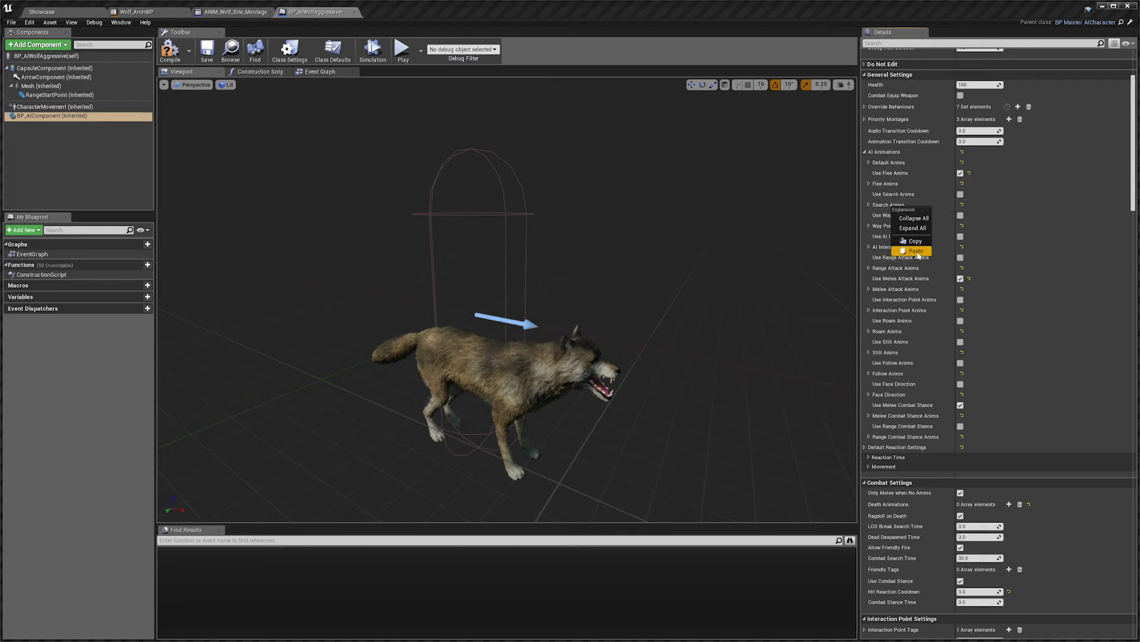
pyautogui.rightClick(897, 226)
pyautogui.rightClick(896, 227)
pyautogui.click(914, 271)
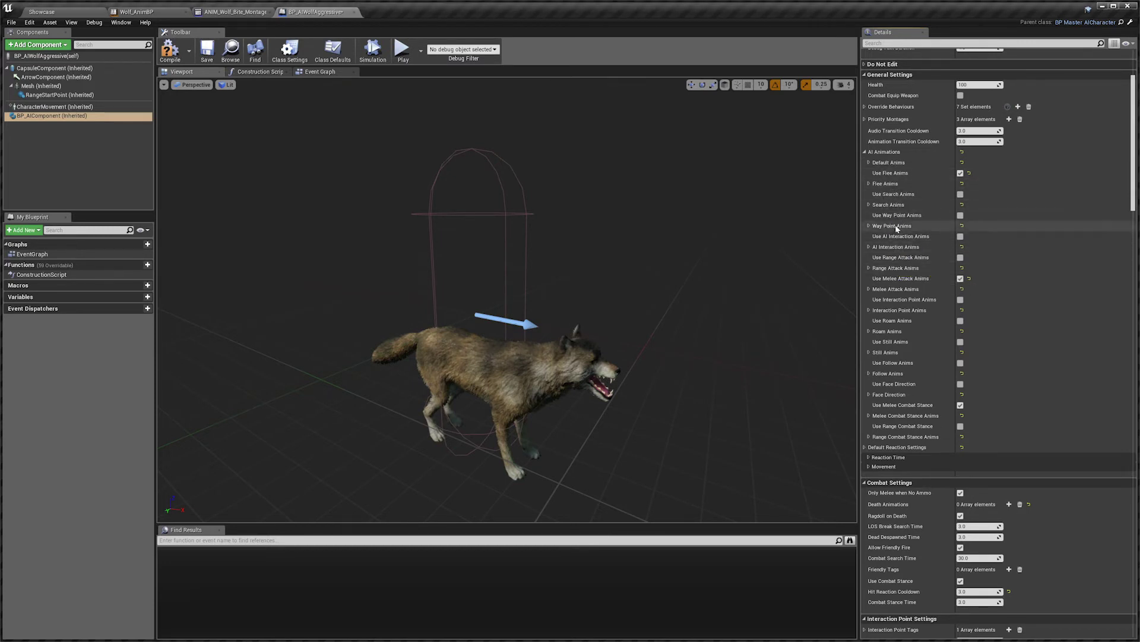
pyautogui.rightClick(897, 232)
pyautogui.click(915, 273)
# Step: Paste the copied default animations into AI Interaction, Range Attack, Melee Attack and Interaction Point Anims
pyautogui.rightClick(897, 251)
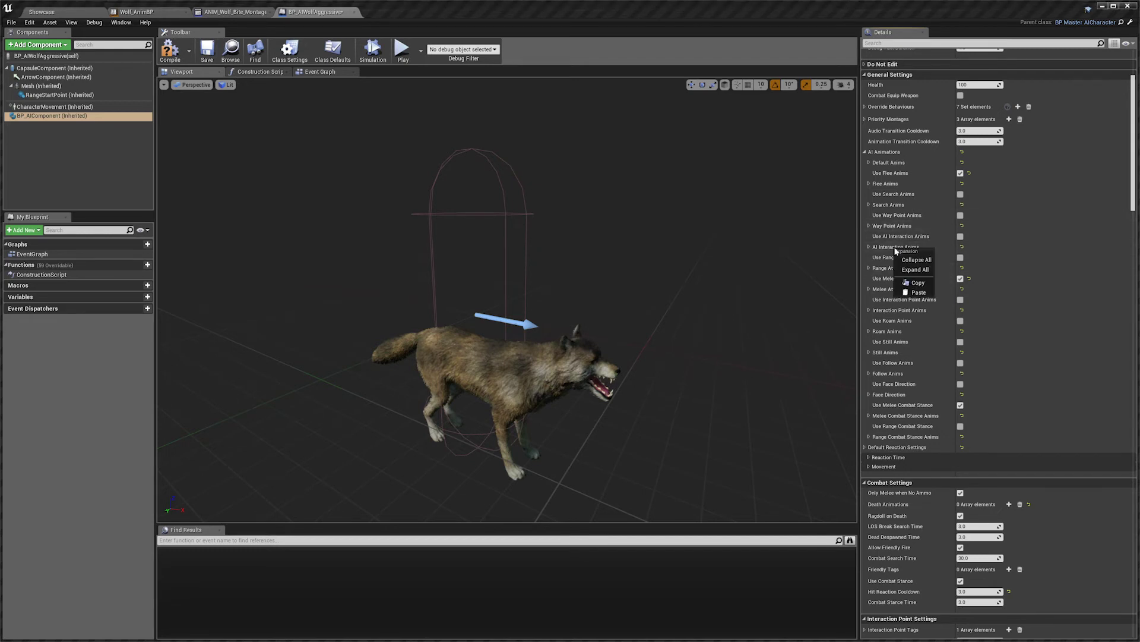
pyautogui.click(918, 292)
pyautogui.rightClick(898, 269)
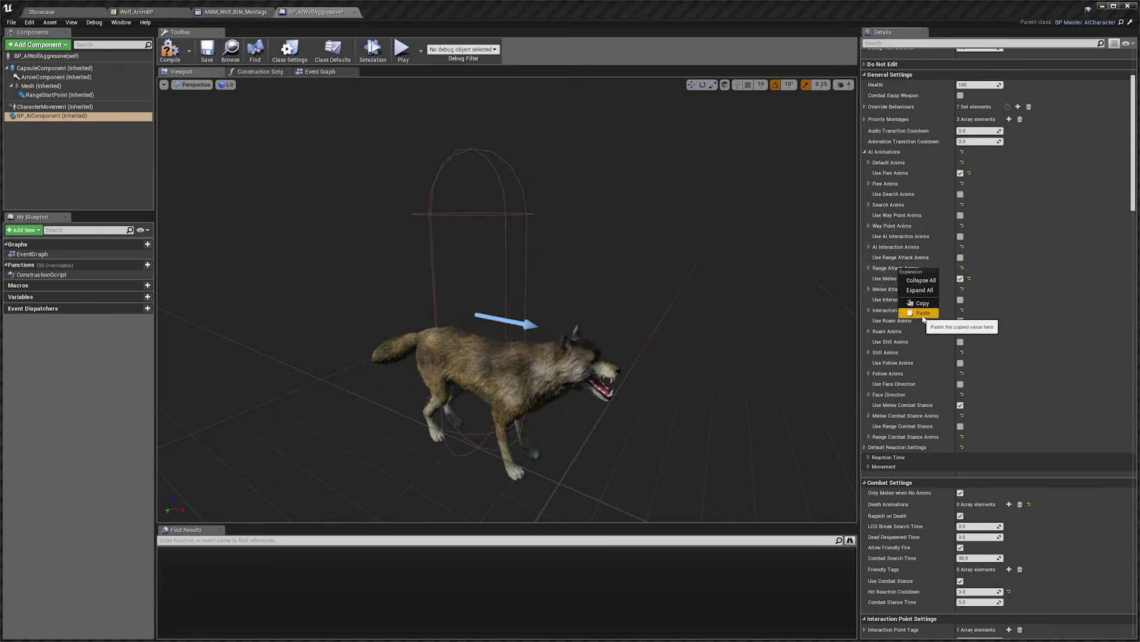
pyautogui.click(920, 313)
pyautogui.rightClick(901, 290)
pyautogui.click(920, 335)
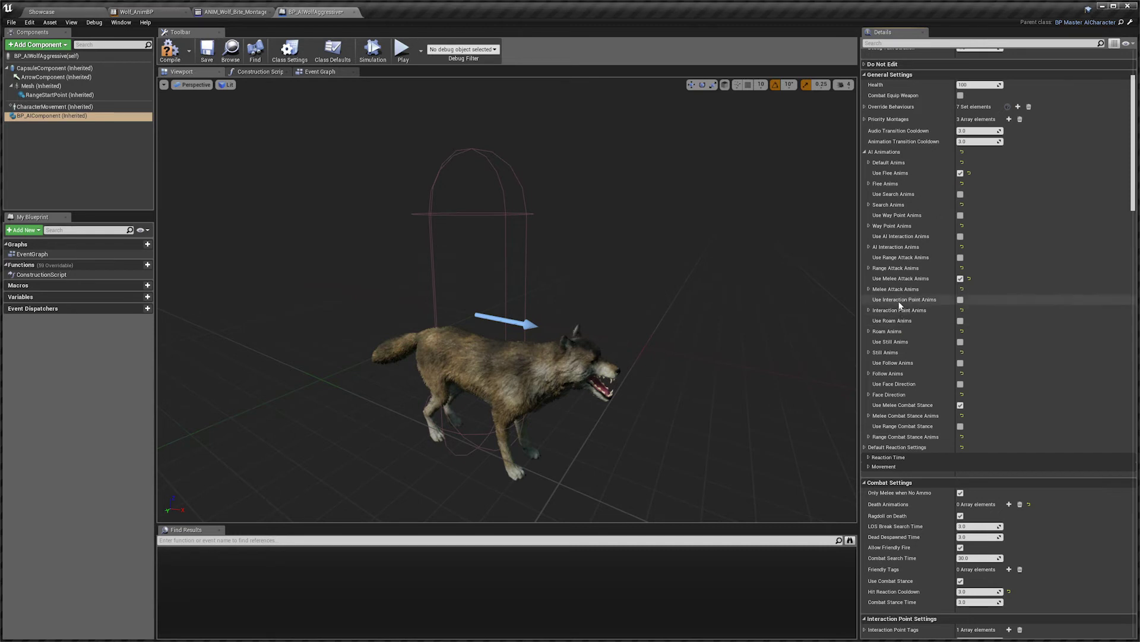
pyautogui.rightClick(898, 311)
pyautogui.click(921, 357)
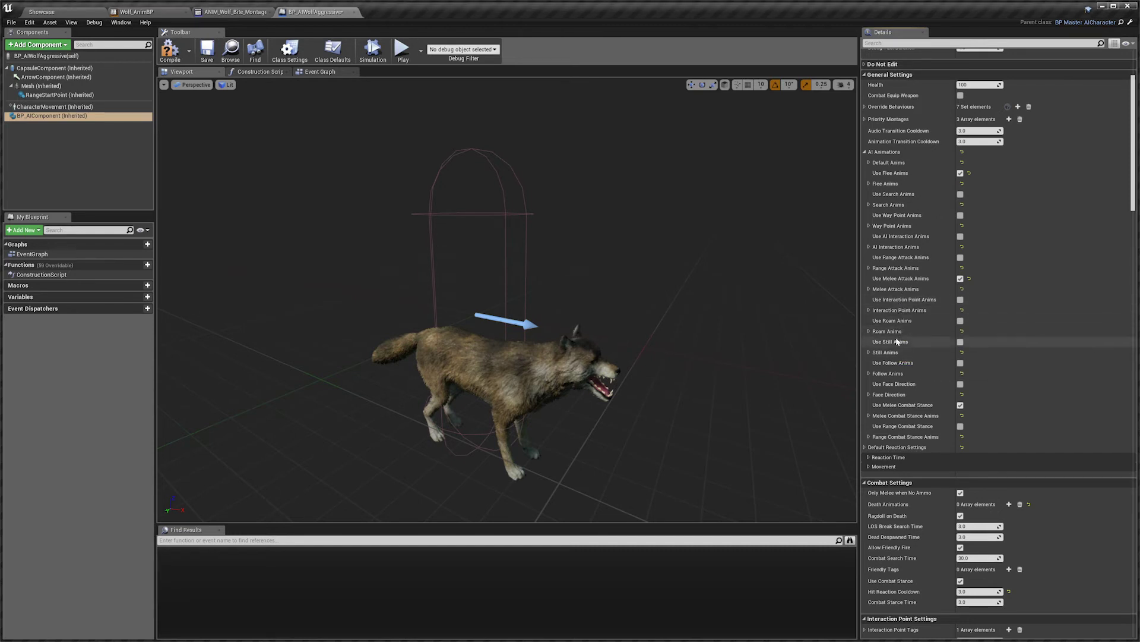
# Step: Paste the copied default animations into Roam Anims, Still Anims and Follow Anims
pyautogui.rightClick(898, 332)
pyautogui.click(925, 375)
pyautogui.rightClick(885, 352)
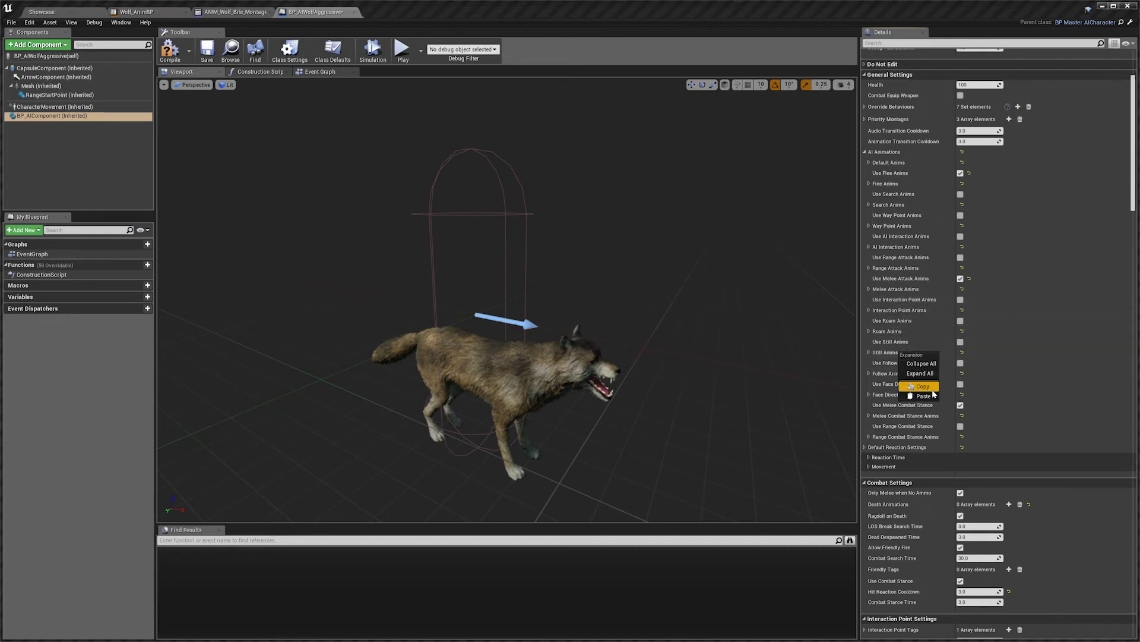
pyautogui.click(920, 395)
pyautogui.rightClick(899, 376)
pyautogui.click(923, 420)
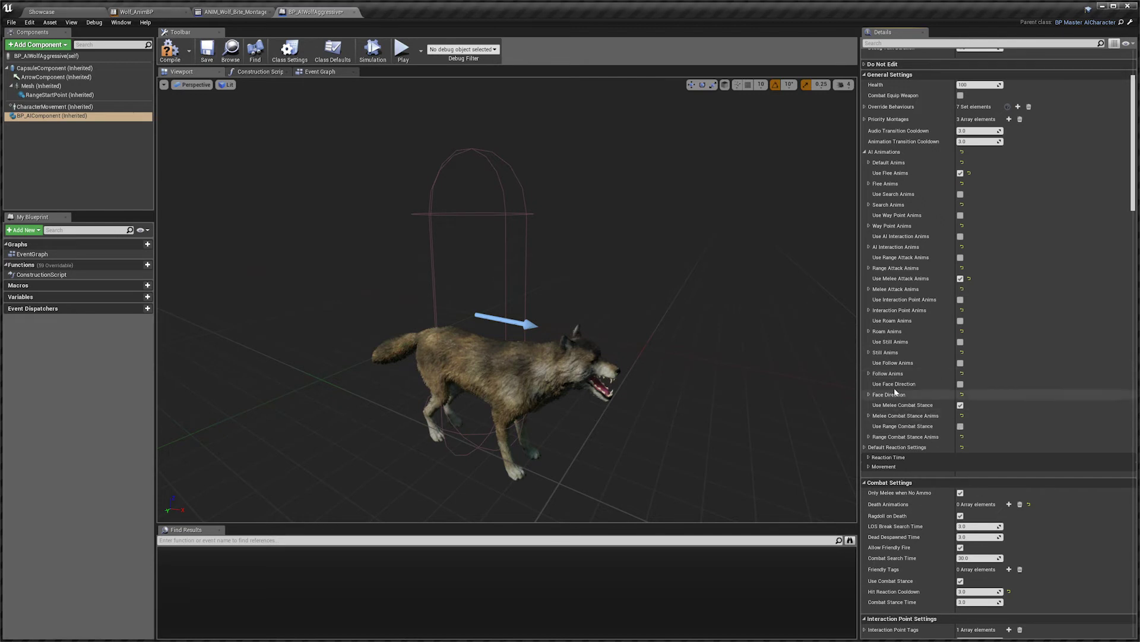
pyautogui.rightClick(900, 376)
pyautogui.click(924, 420)
# Step: Paste the default animations into Face Direction, Melee Combat Stance and Range Combat Stance Anims, and disable Use Melee Combat Stance
pyautogui.rightClick(891, 395)
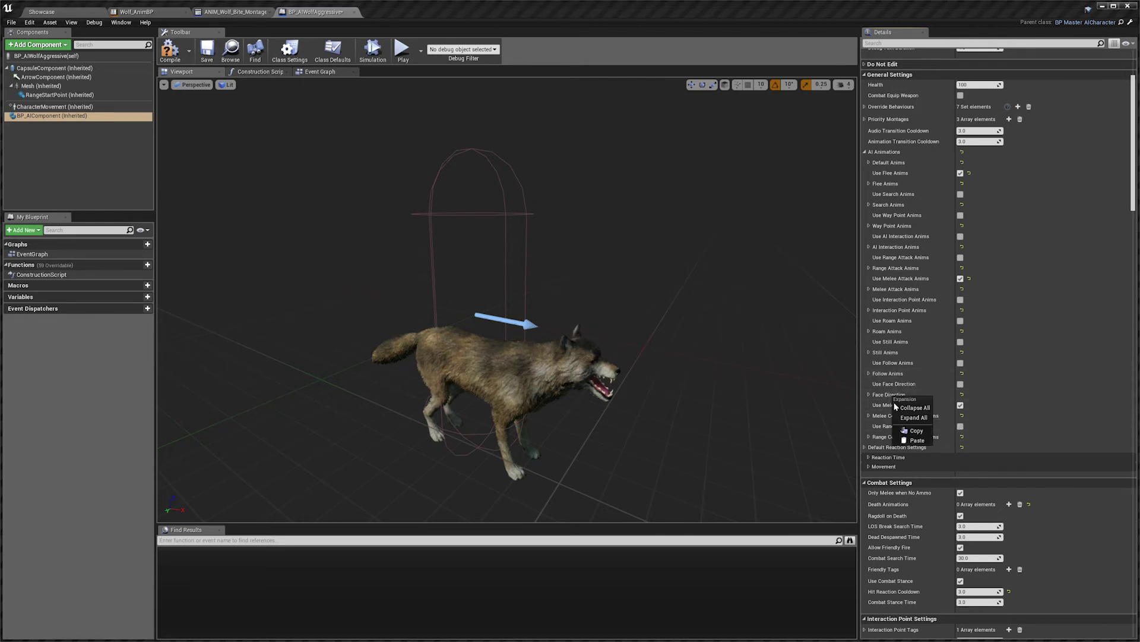
pyautogui.click(924, 436)
pyautogui.rightClick(894, 416)
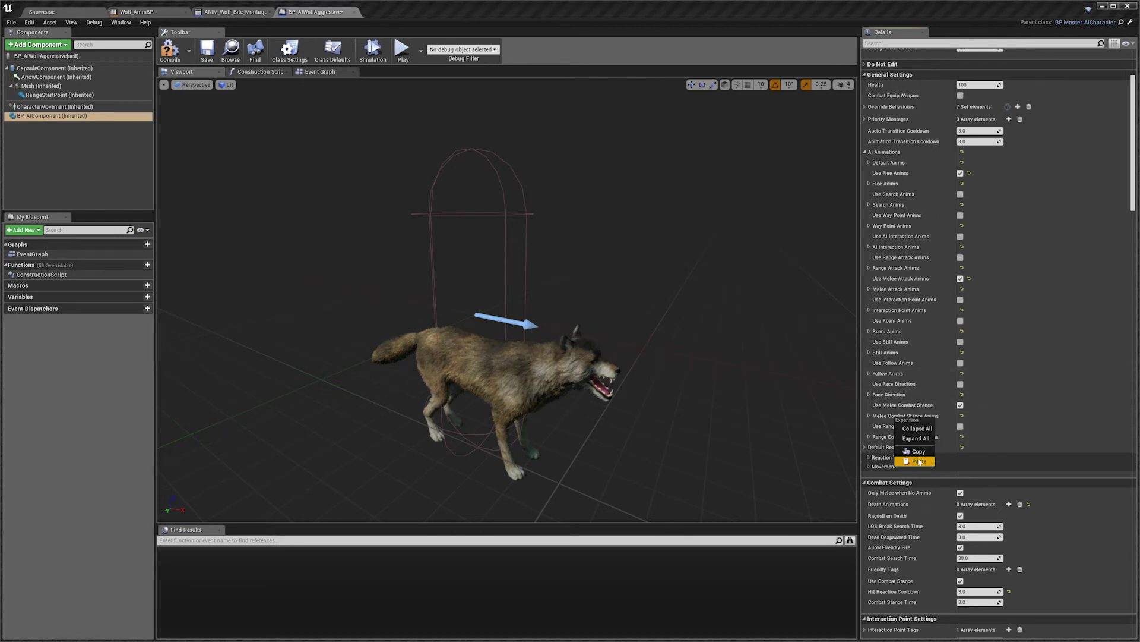
pyautogui.click(919, 461)
pyautogui.rightClick(906, 436)
pyautogui.click(921, 480)
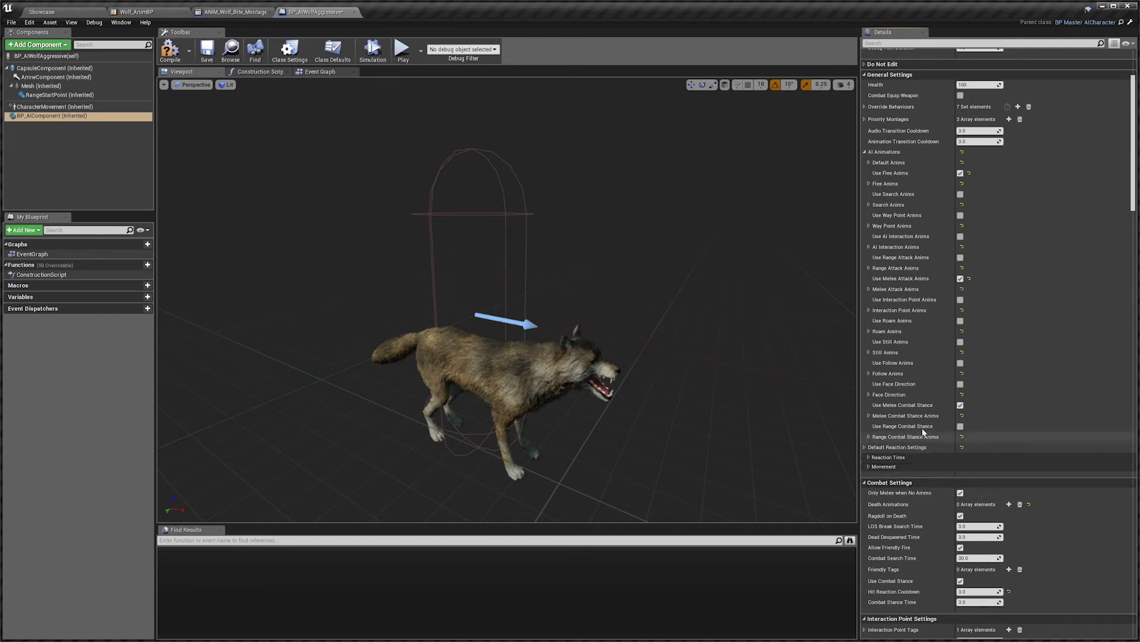
pyautogui.click(960, 407)
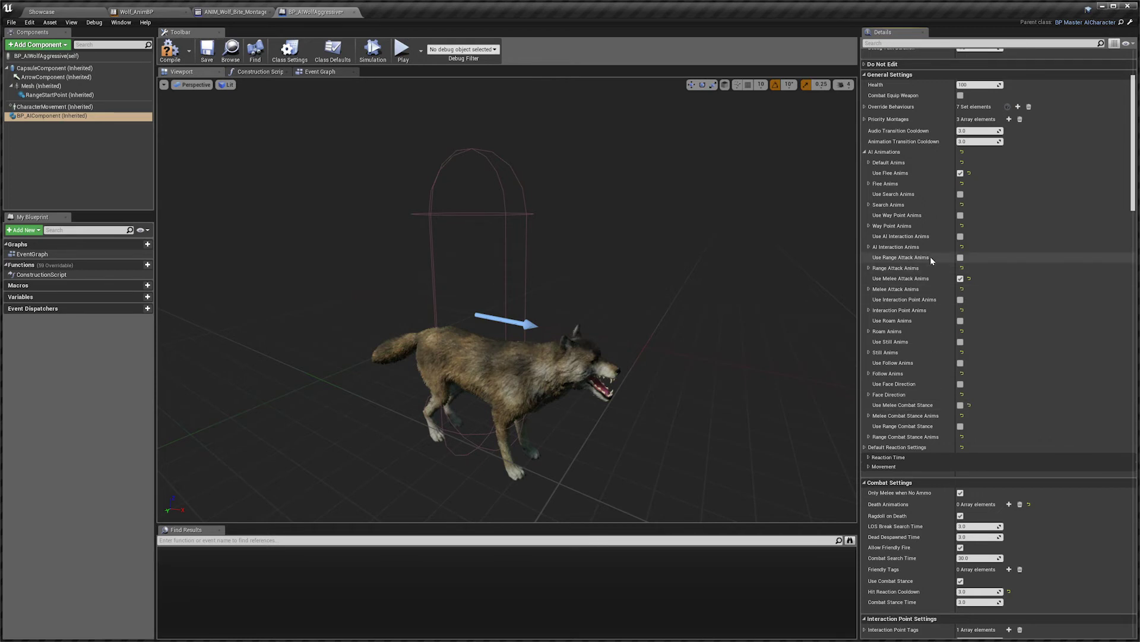
# Step: Set the Walk blend space of Melee Attack Anims to BS_Wolf_Run and collapse the group
pyautogui.click(906, 290)
pyautogui.scroll(-3, 921, 319)
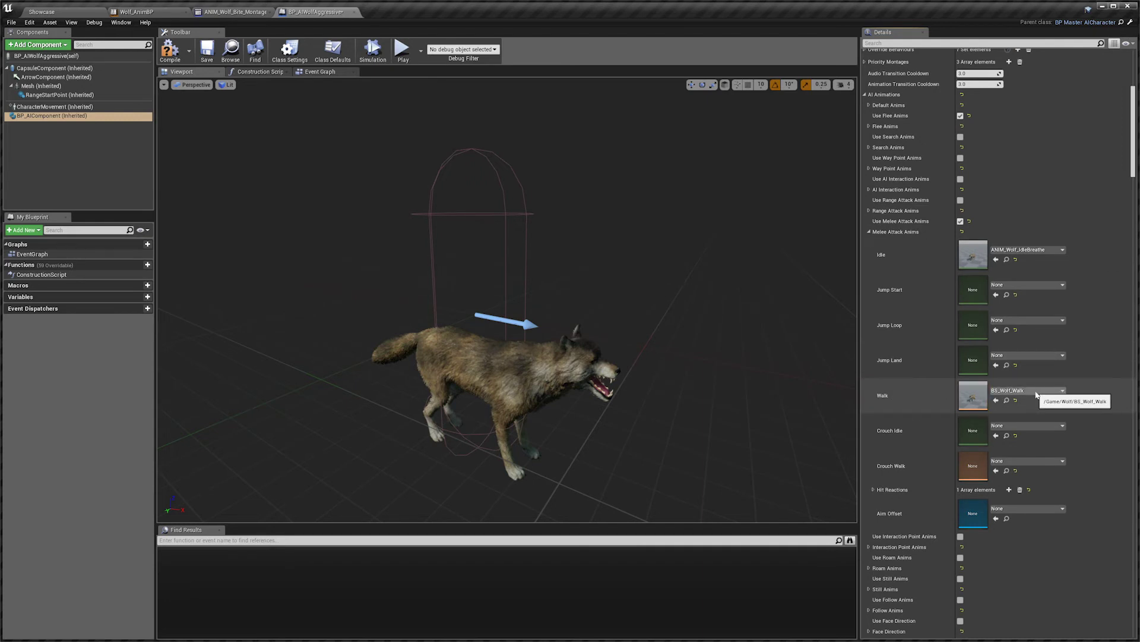
pyautogui.click(1028, 390)
pyautogui.click(1046, 547)
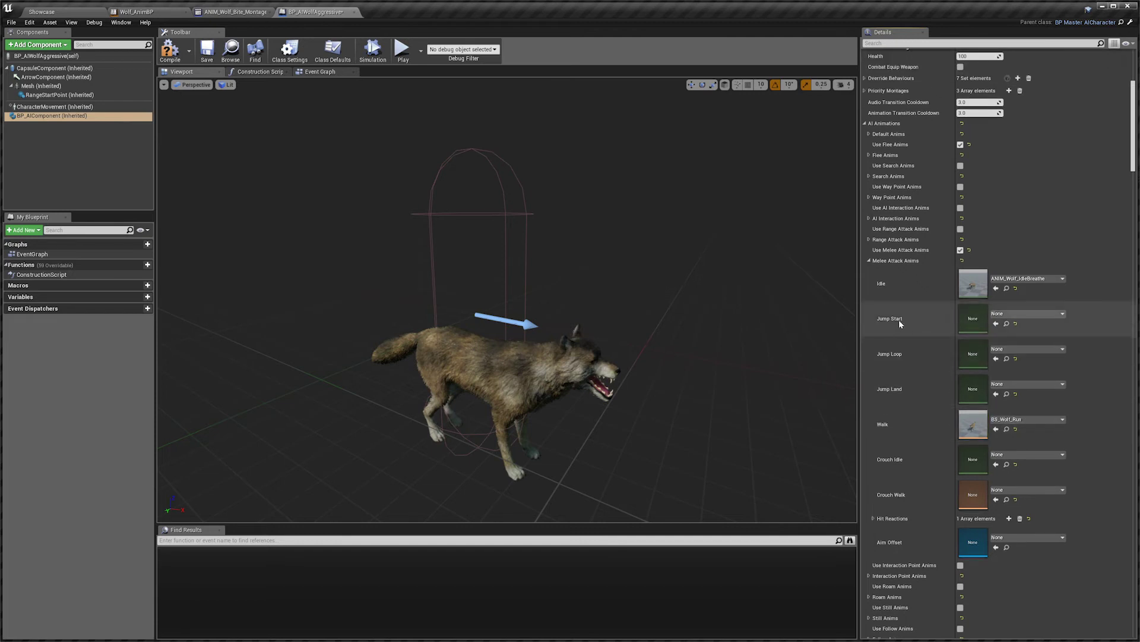
pyautogui.scroll(3, 885, 297)
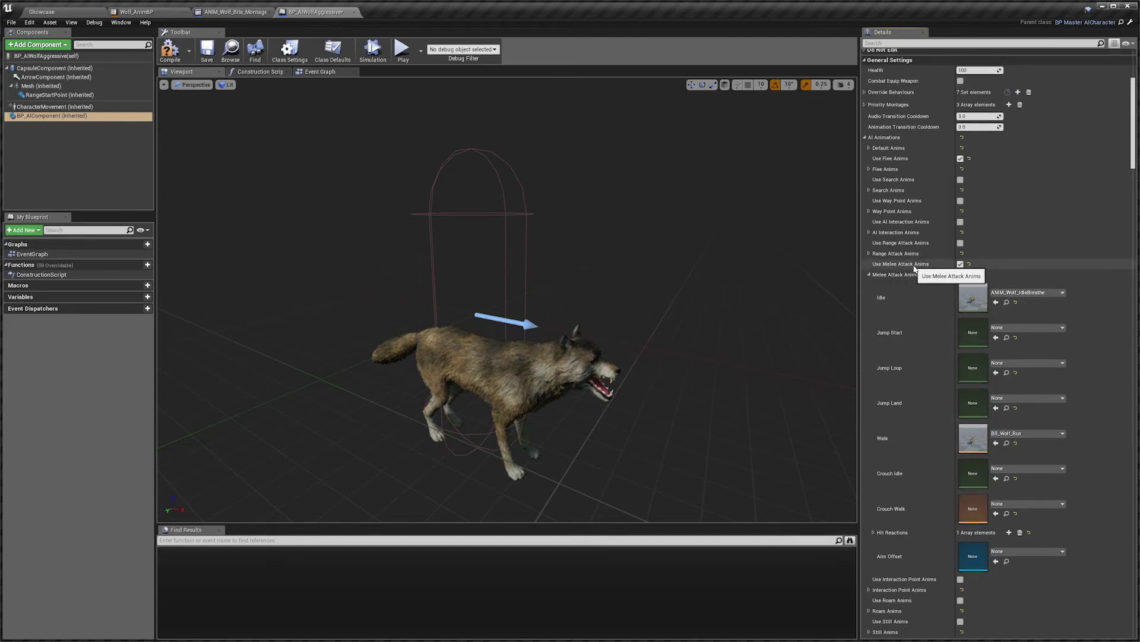
pyautogui.click(869, 275)
pyautogui.scroll(4, 895, 297)
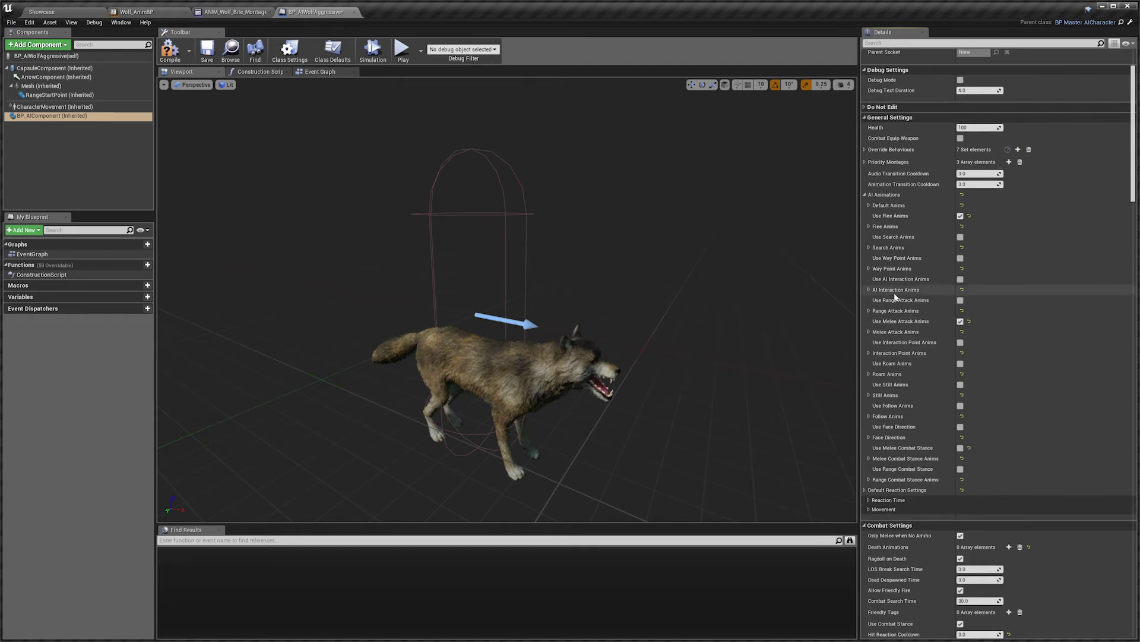
# Step: Filter the component details by "movement" and review the Movement Speeds for each behaviour, including Melee Attack
pyautogui.scroll(5, 896, 297)
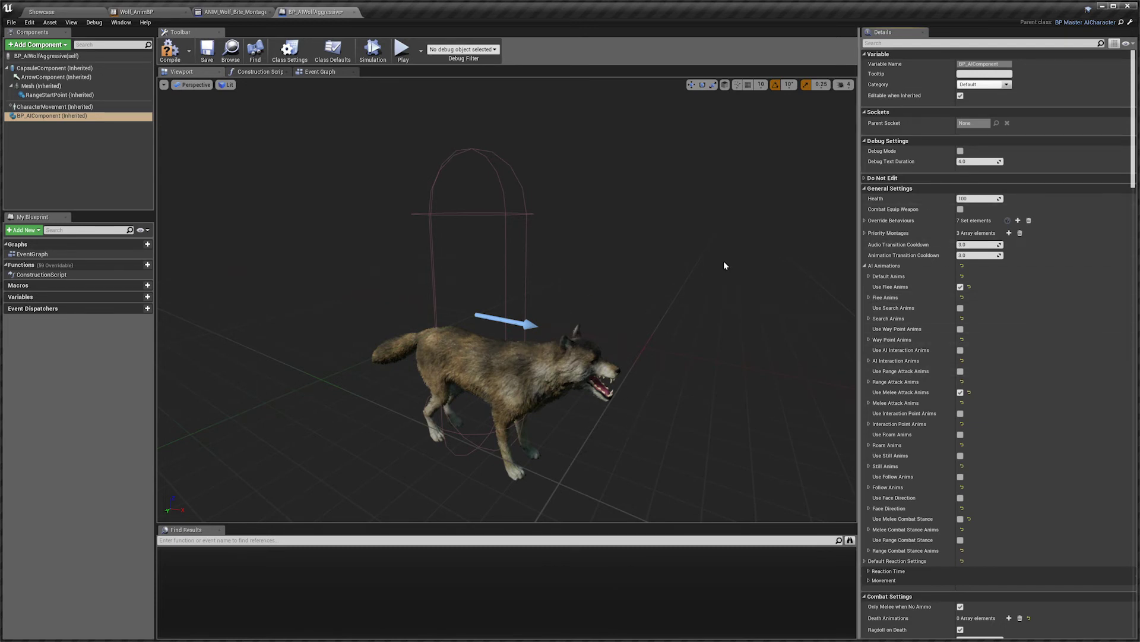
pyautogui.click(912, 43)
pyautogui.write('movement')
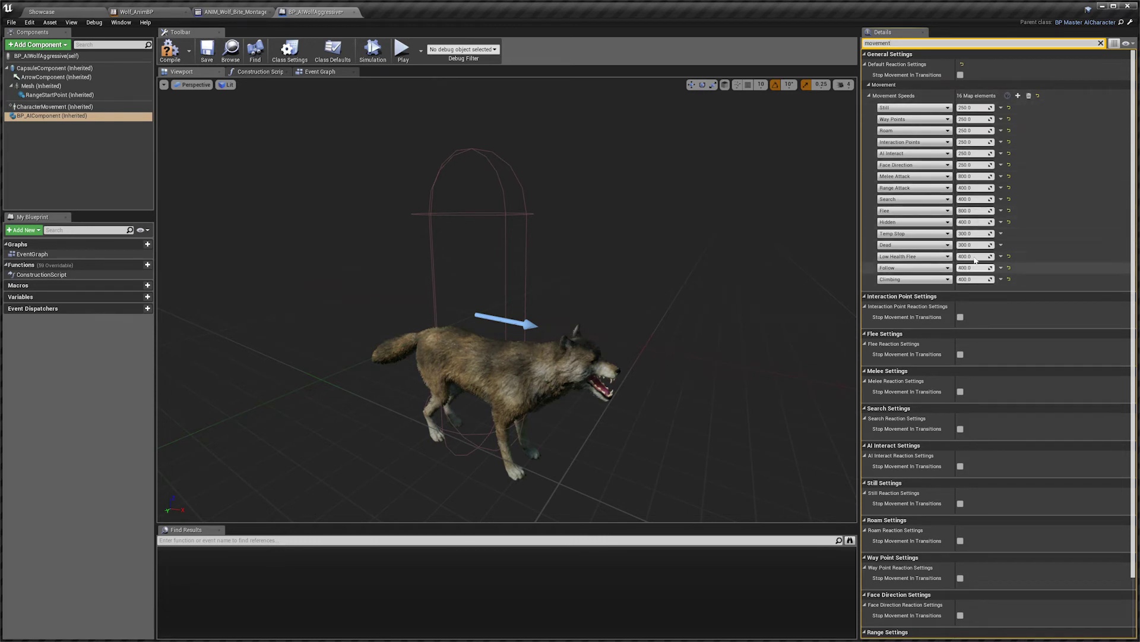
pyautogui.click(967, 175)
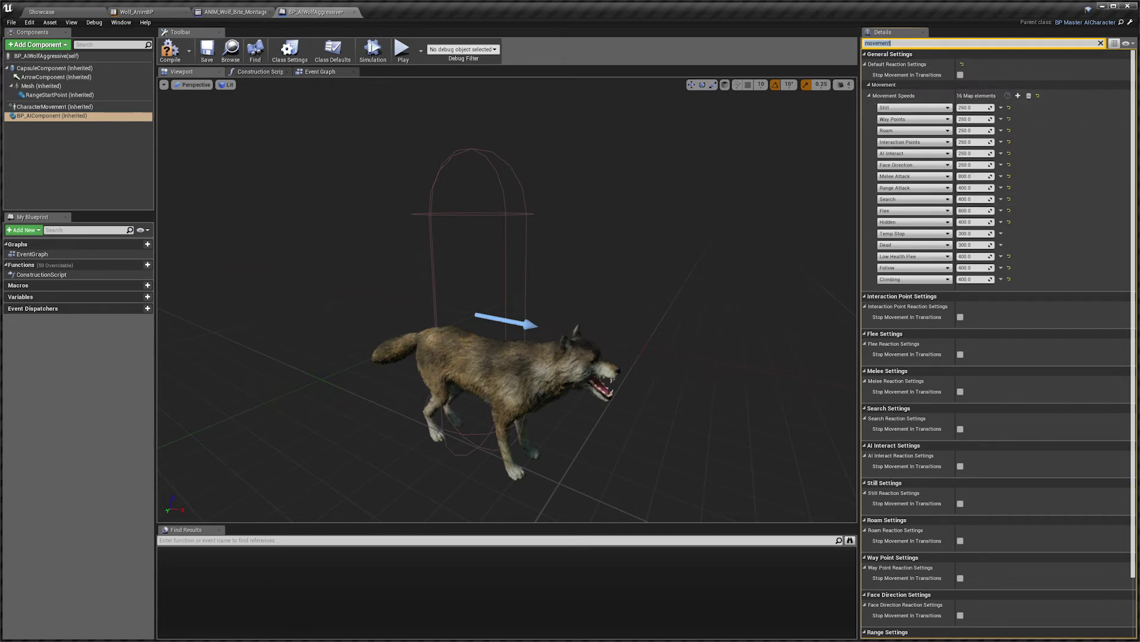
# Step: Filter the details by "melee" and delete the AM_DeerAttack_02 entry from Melee Animations
pyautogui.hotkey('ctrl', 'a')
pyautogui.write('mele')
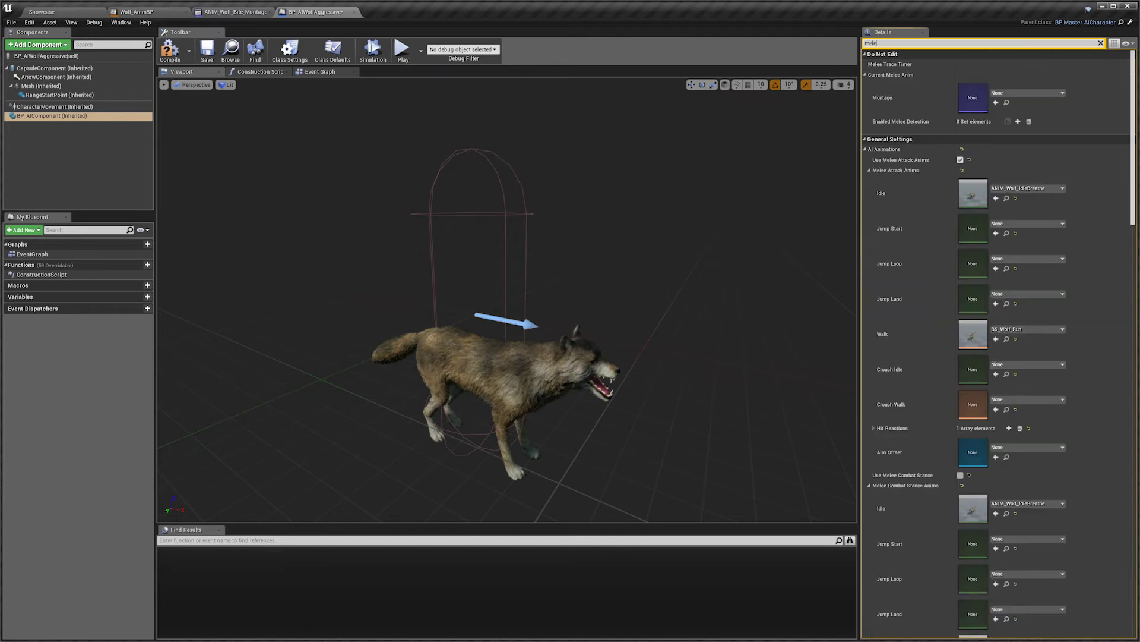
pyautogui.click(893, 152)
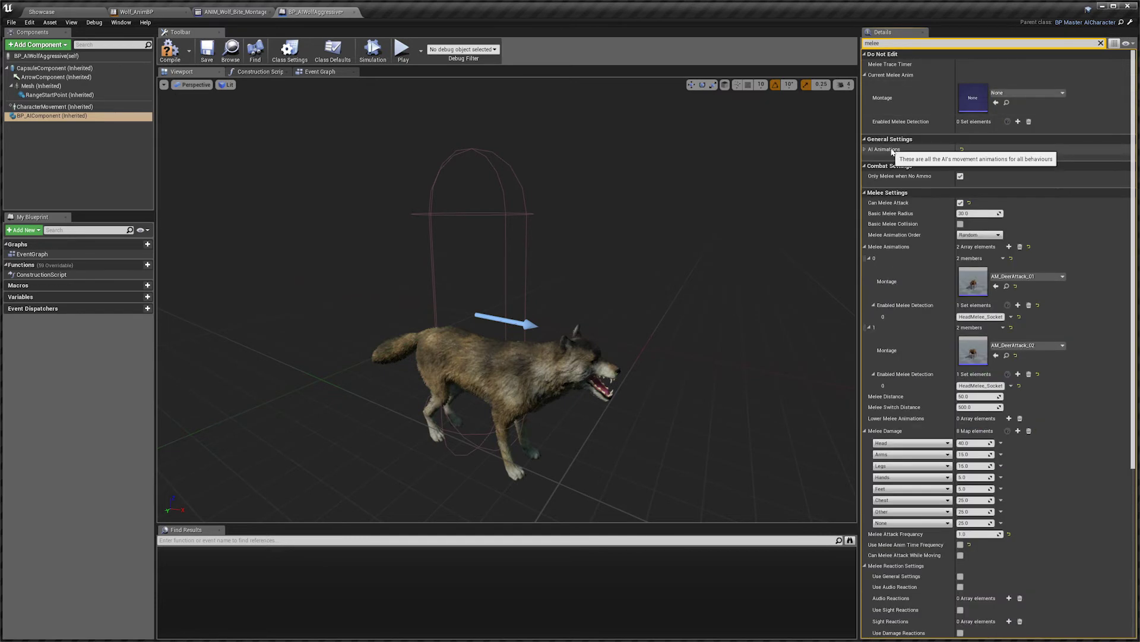
pyautogui.scroll(-1, 883, 176)
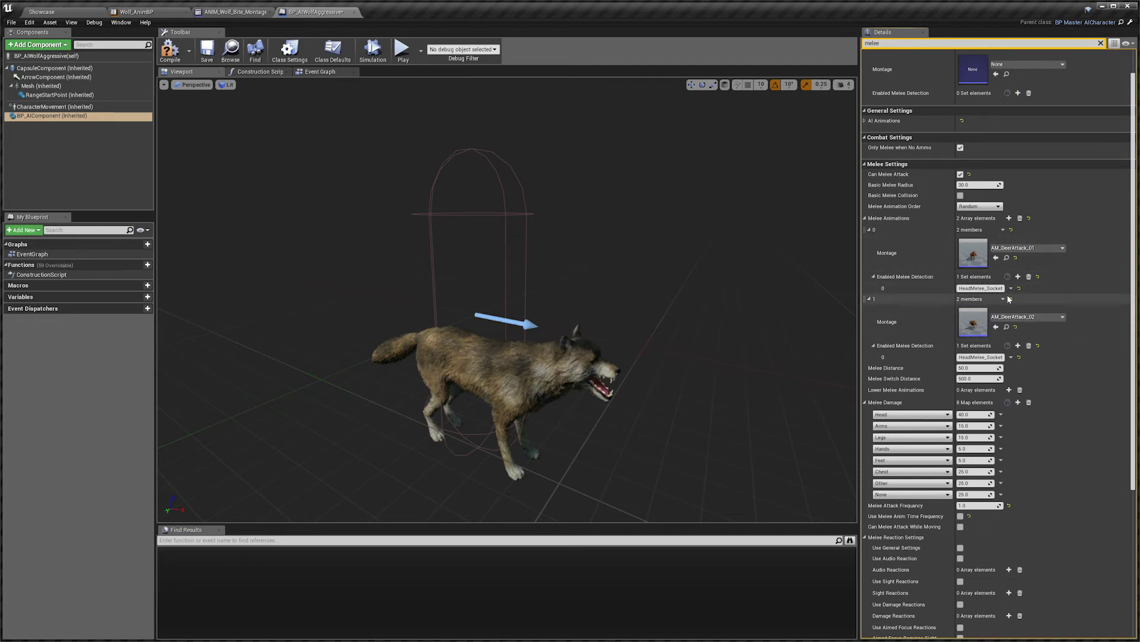
pyautogui.click(1017, 318)
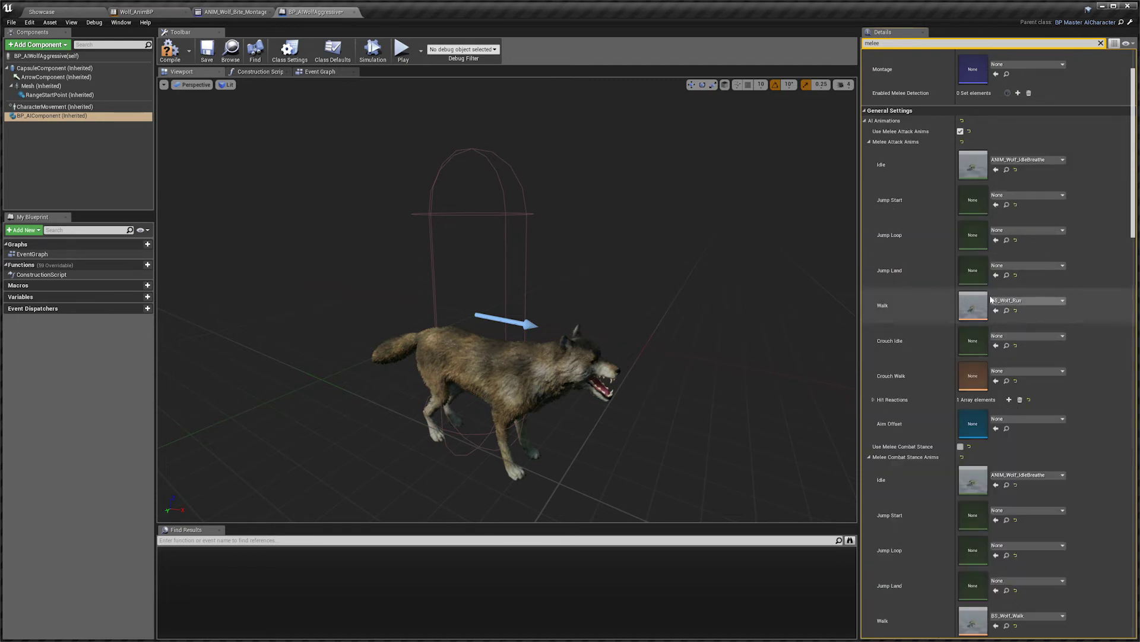
pyautogui.click(866, 121)
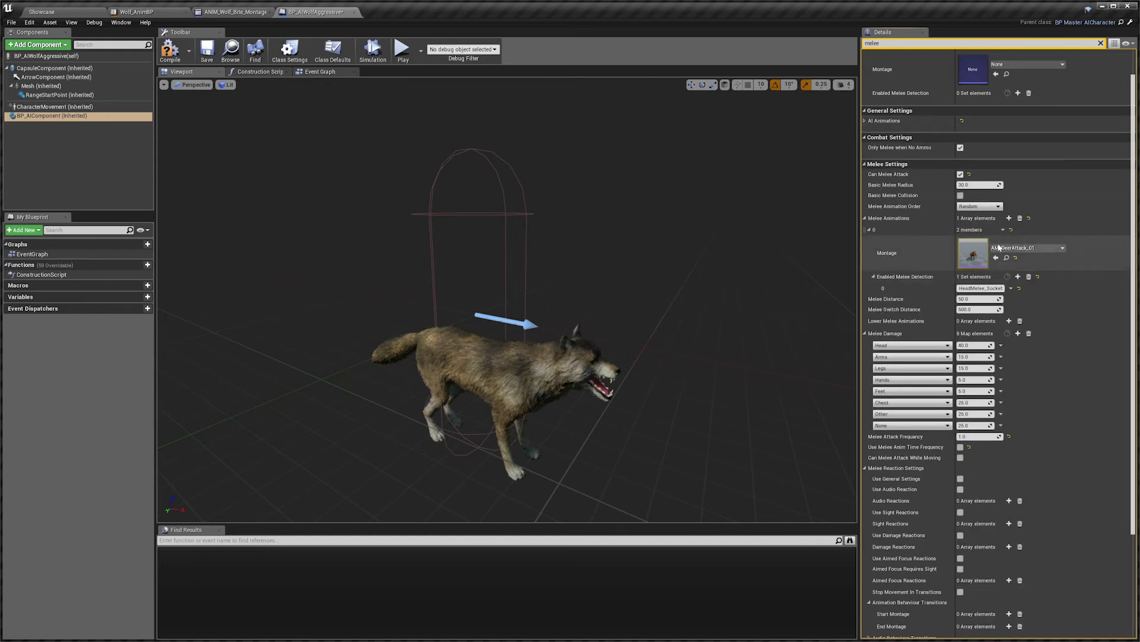
# Step: Replace the montage of the remaining Melee Animations entry with ANIM_Wolf_Bite_Montage
pyautogui.click(1034, 250)
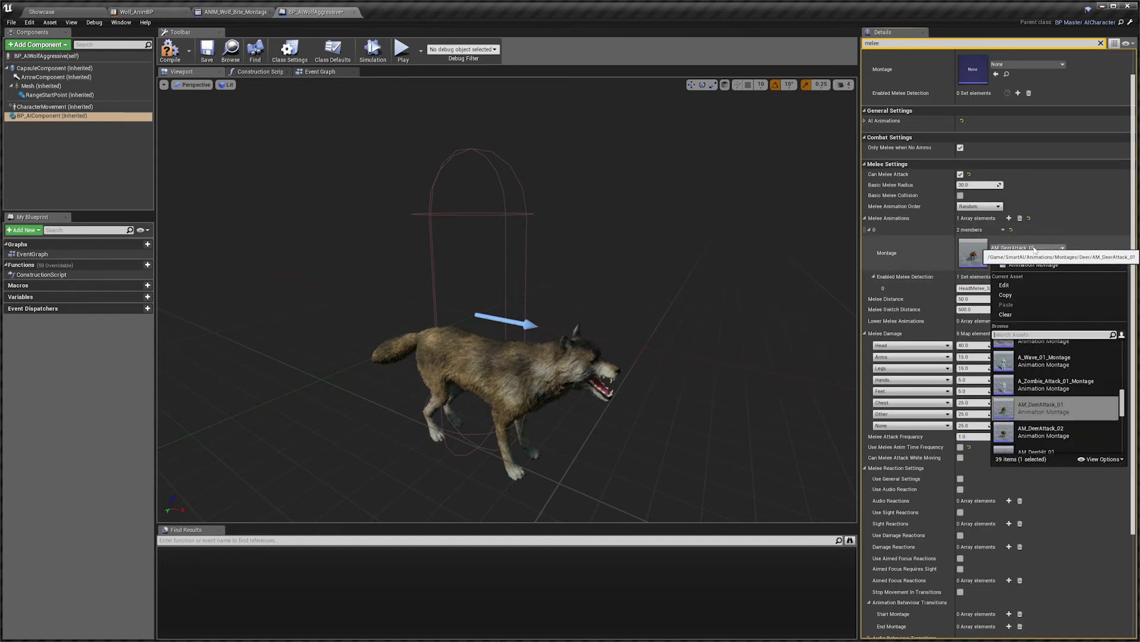
pyautogui.write('bite')
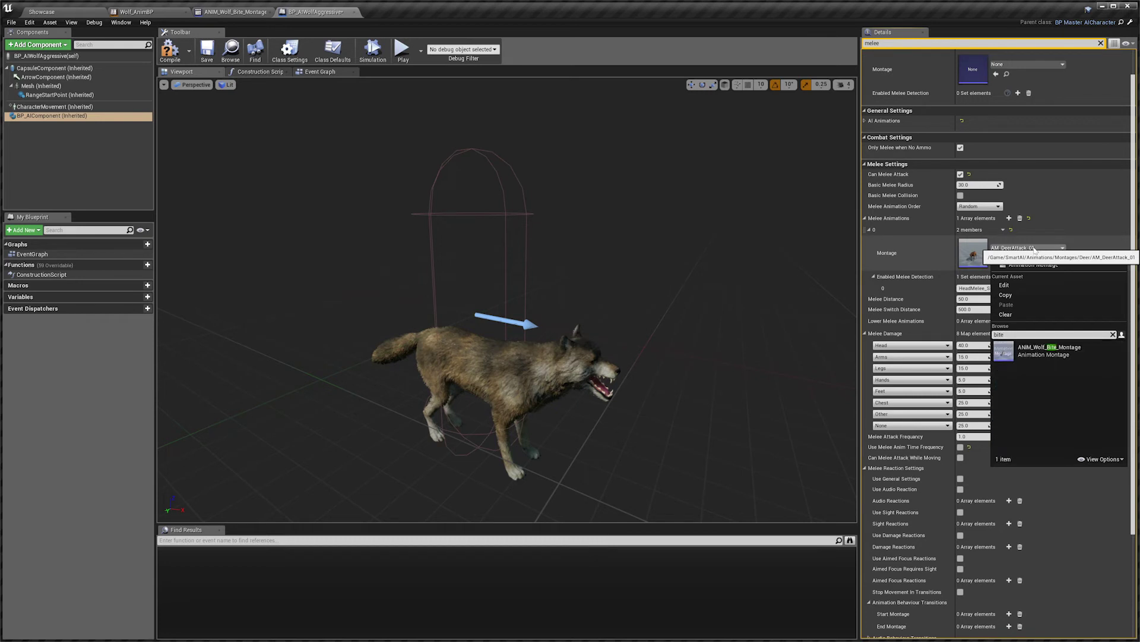
pyautogui.click(1053, 354)
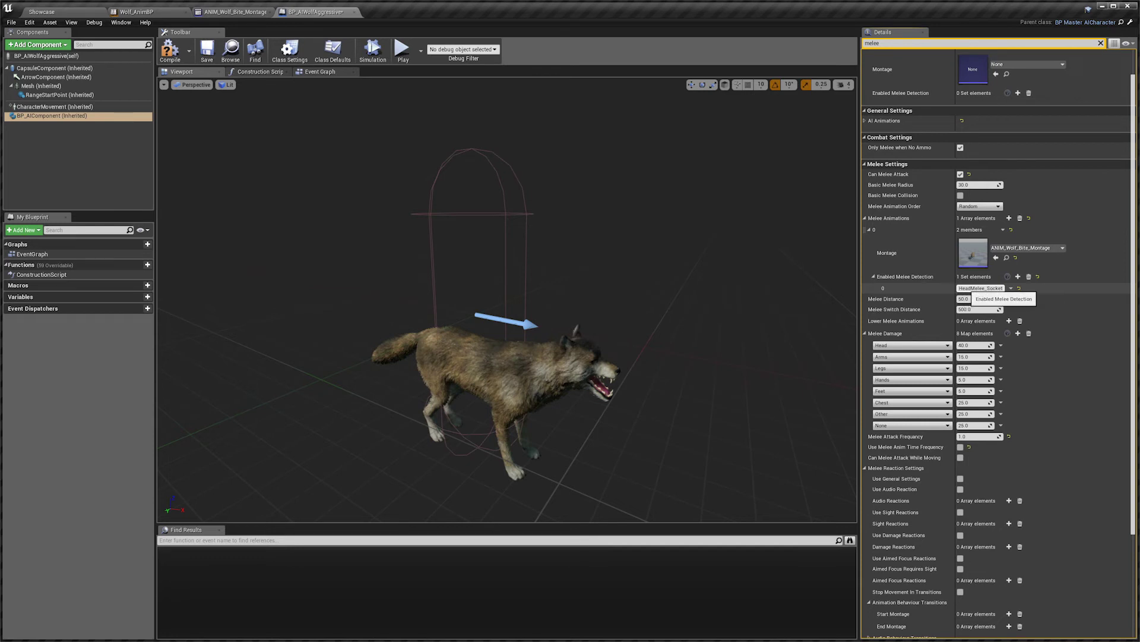
# Step: Open SK_Wolf_Skeleton from the Wolf Meshes folder and copy the name of MeleeTrace_Socket under the head bone
pyautogui.click(66, 13)
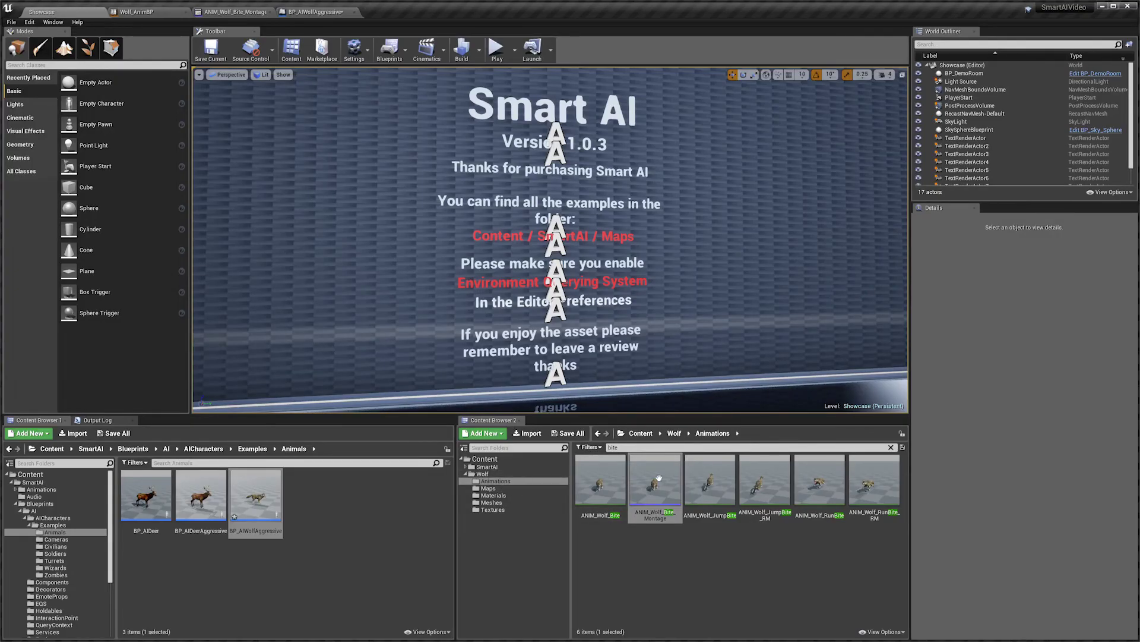
pyautogui.click(891, 447)
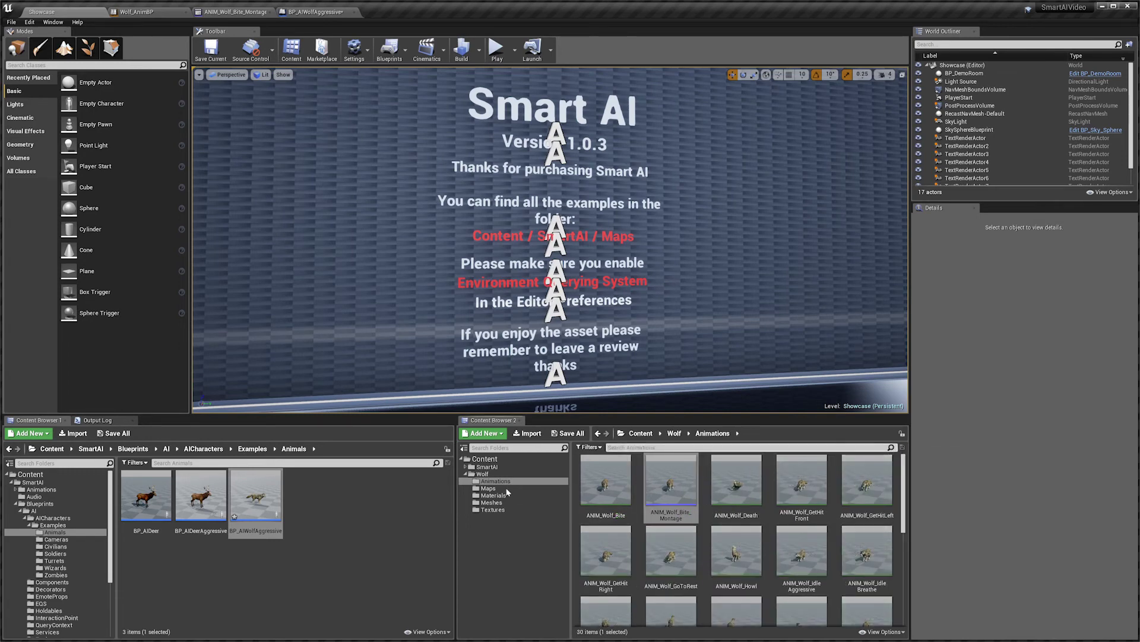
pyautogui.click(493, 502)
pyautogui.doubleClick(710, 481)
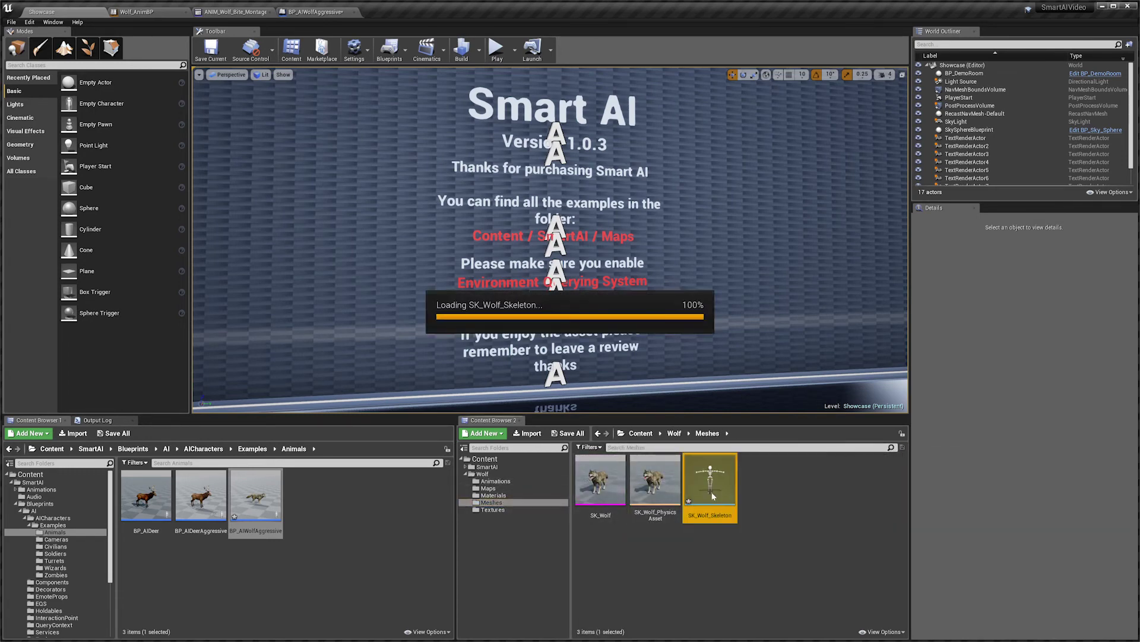
pyautogui.click(82, 229)
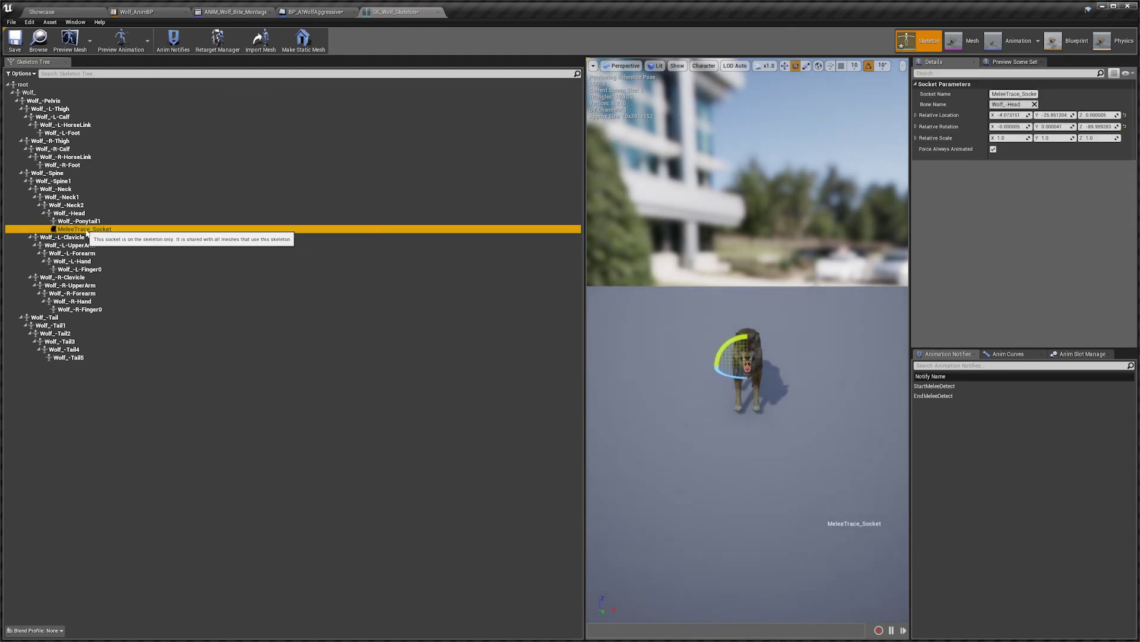
pyautogui.click(83, 230)
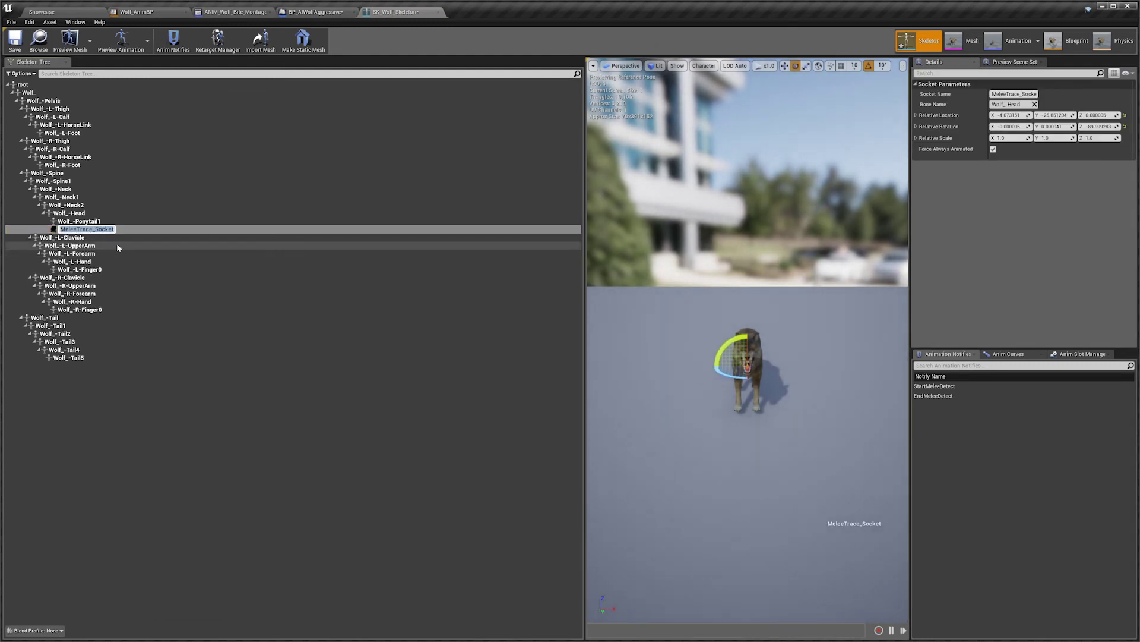
# Step: Return to BP_AIWolfAggressive and set the bite montage's Enabled Melee Detection element to MeleeTrace_Socket
pyautogui.click(308, 12)
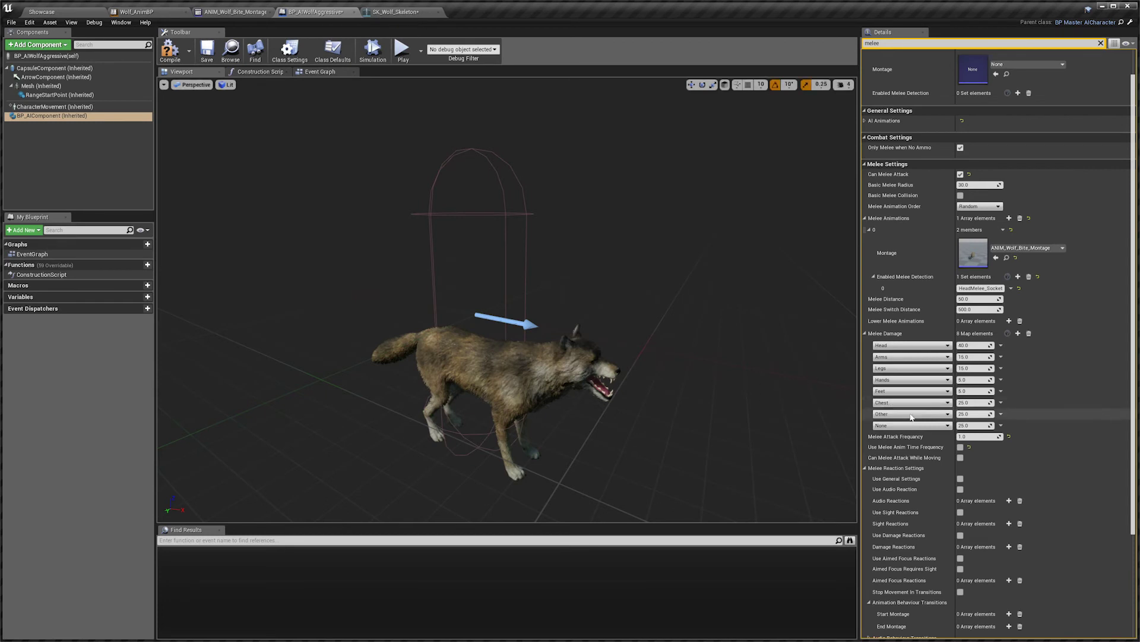
pyautogui.click(980, 288)
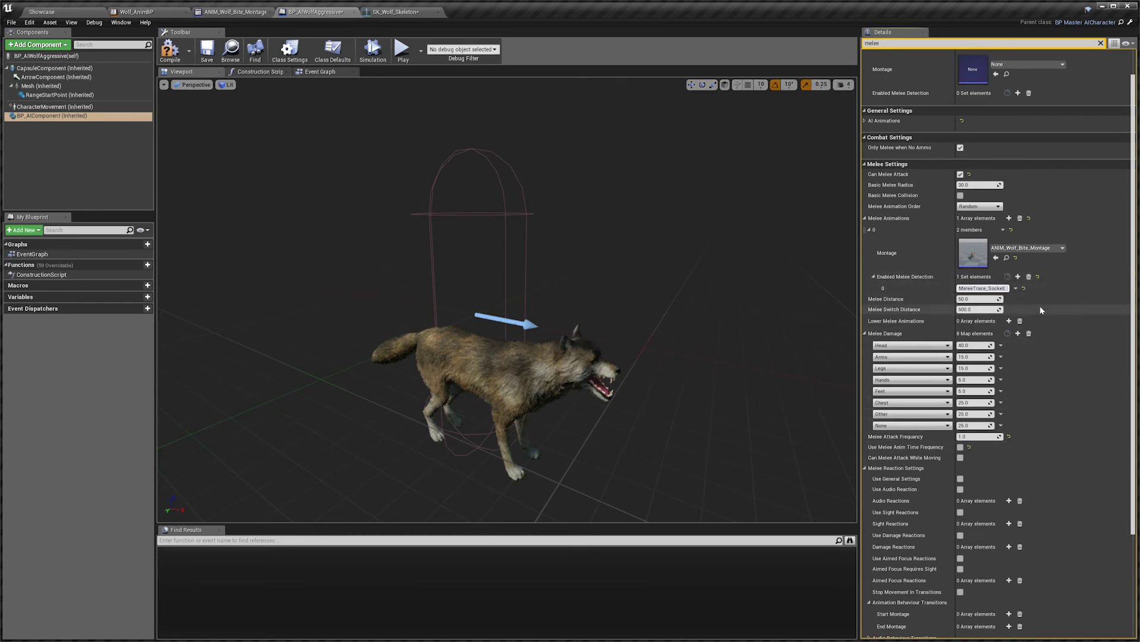
pyautogui.press('Return')
pyautogui.hotkey('ctrl', 'c')
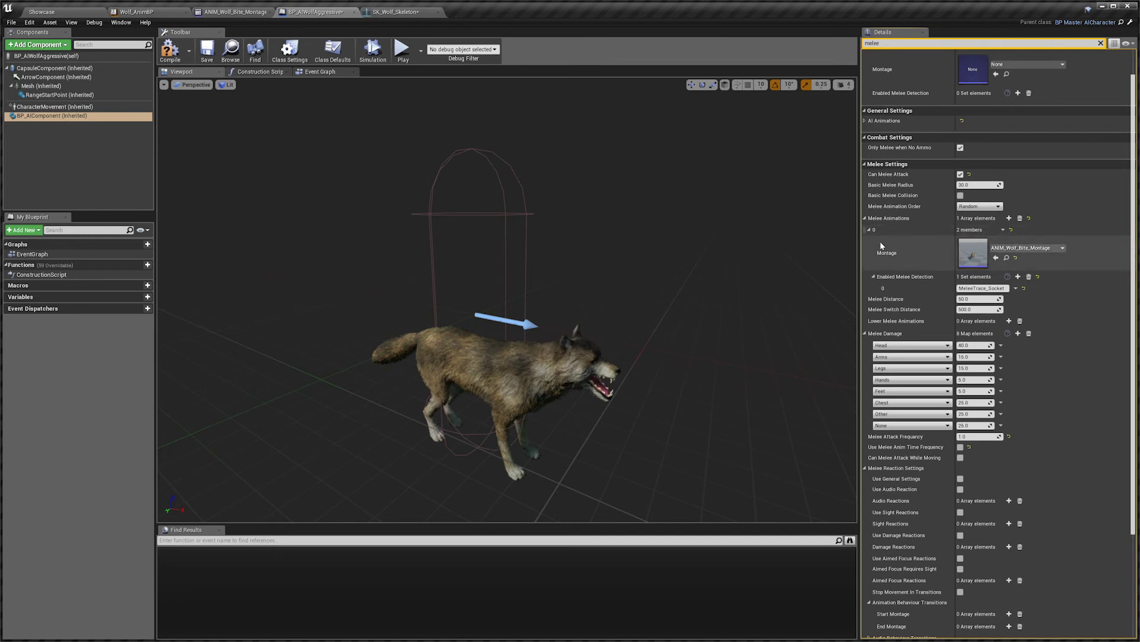
# Step: Try a second Melee Animations entry with MeleeTrace_Socket as its Enabled Melee Detection element, and delete that entry
pyautogui.click(870, 230)
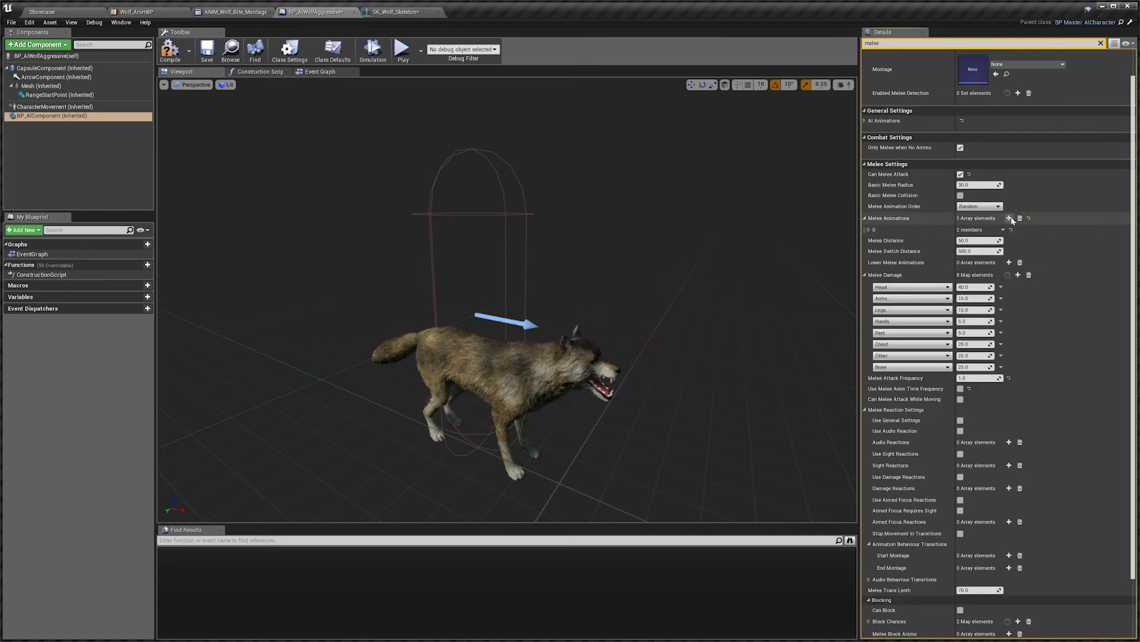
pyautogui.click(865, 121)
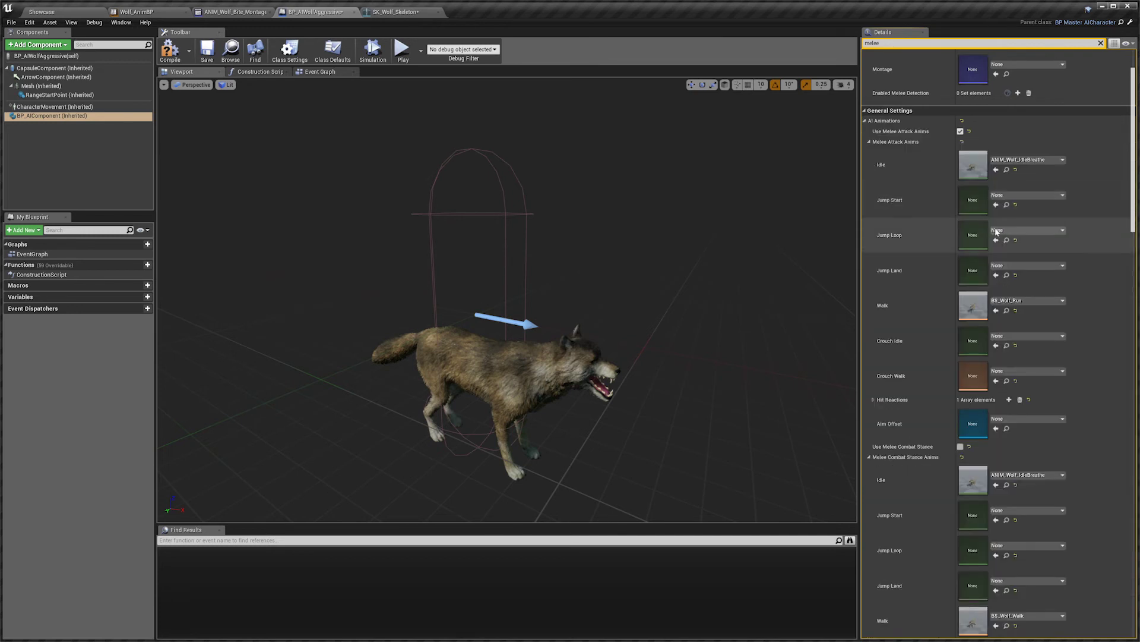
pyautogui.click(865, 121)
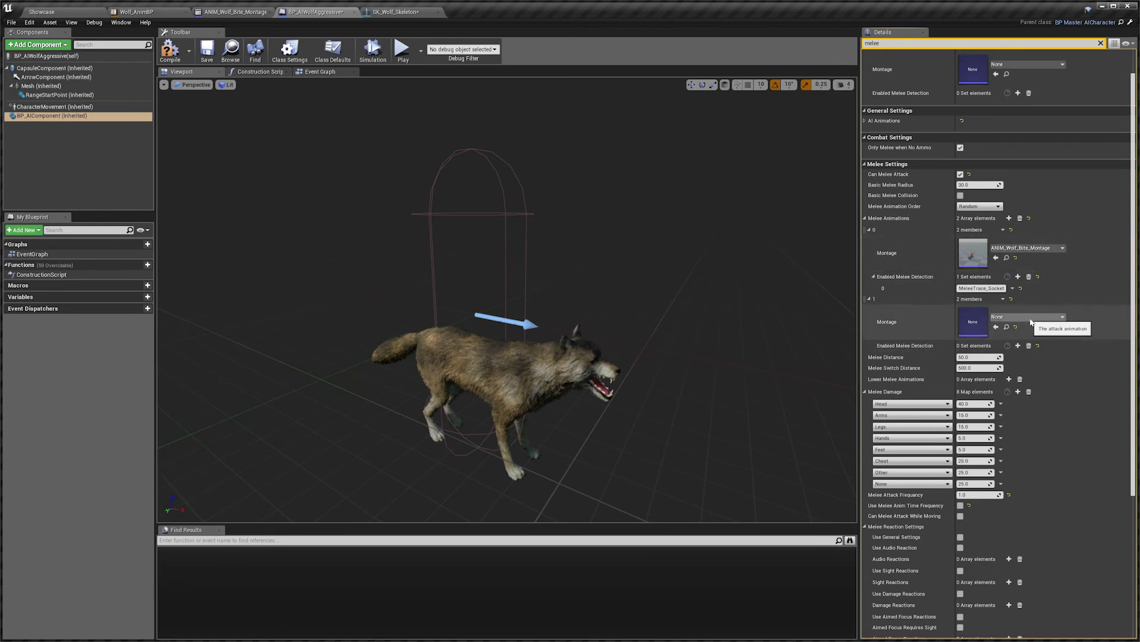
pyautogui.click(1003, 321)
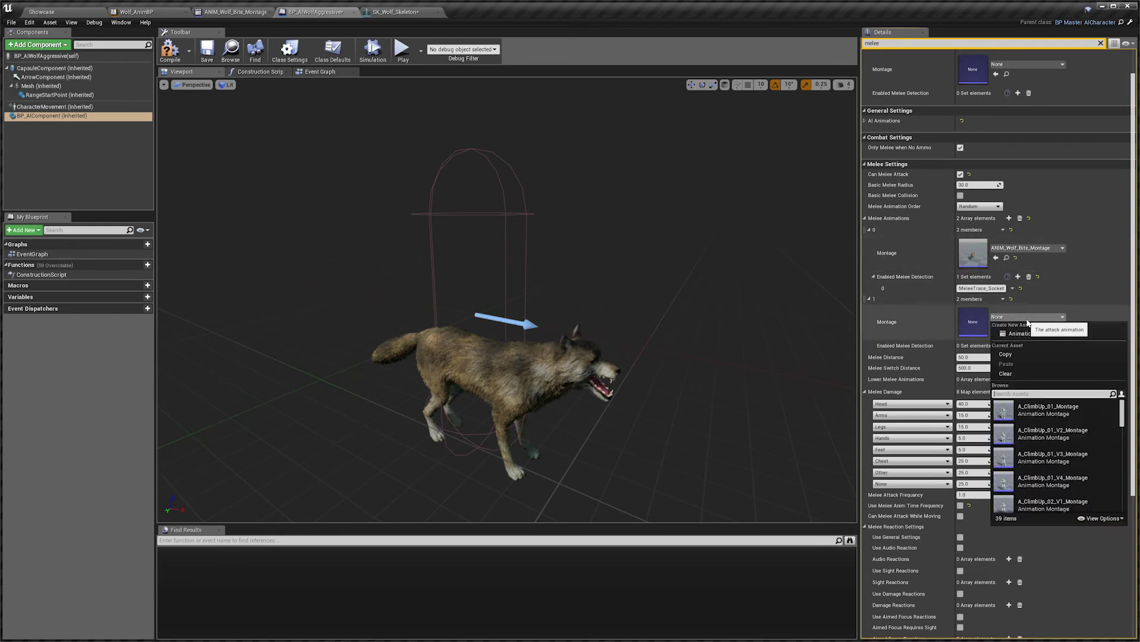
pyautogui.click(1024, 321)
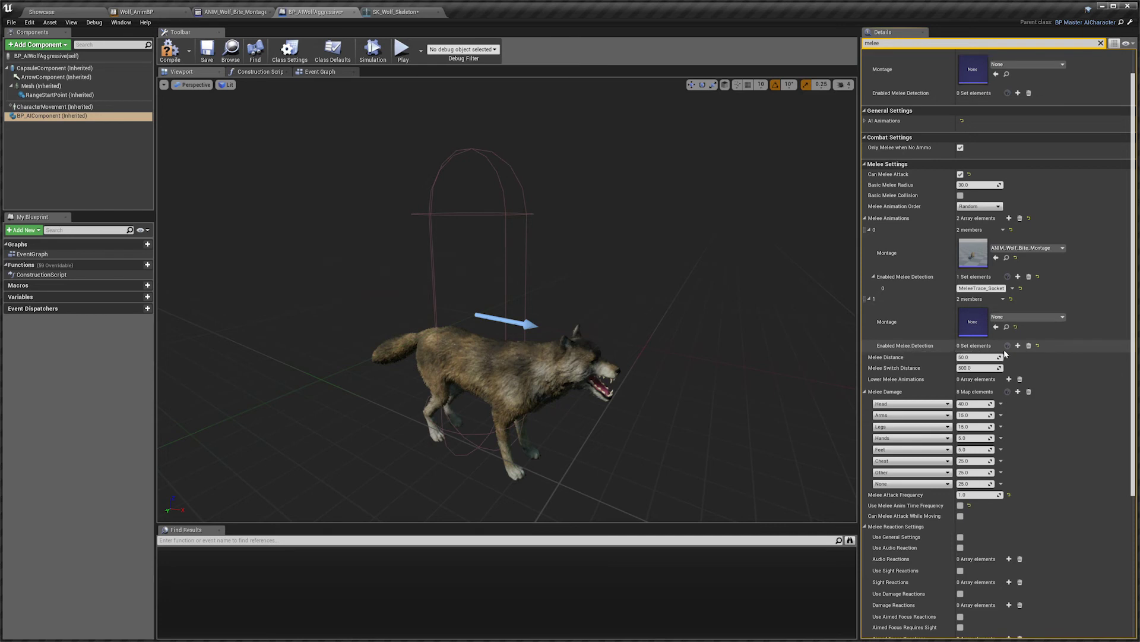
pyautogui.click(1019, 348)
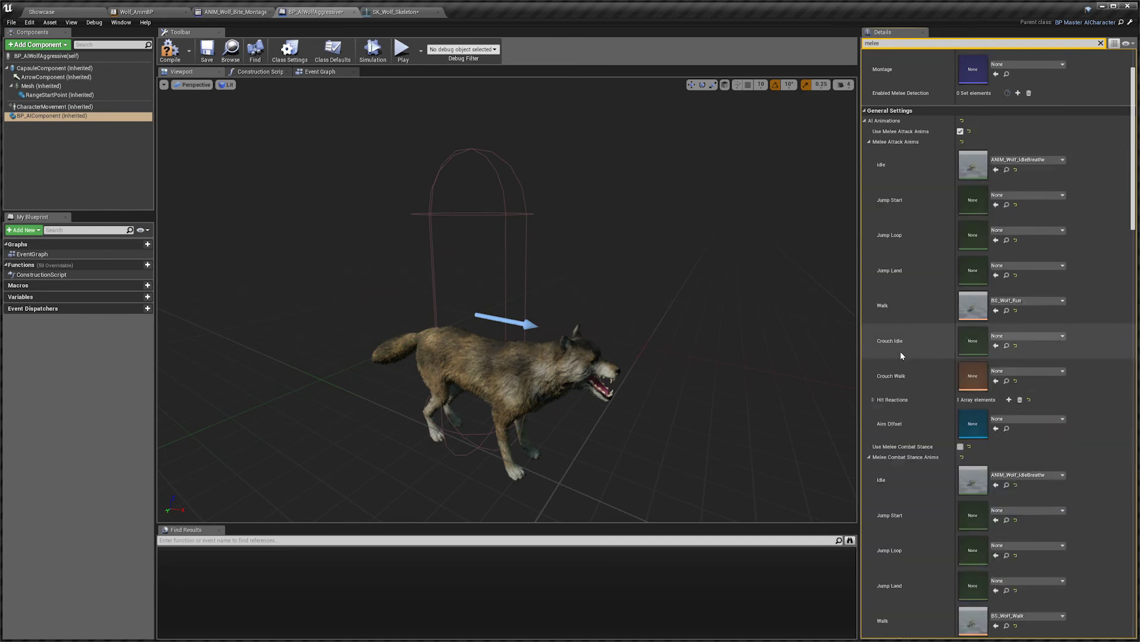
pyautogui.click(876, 122)
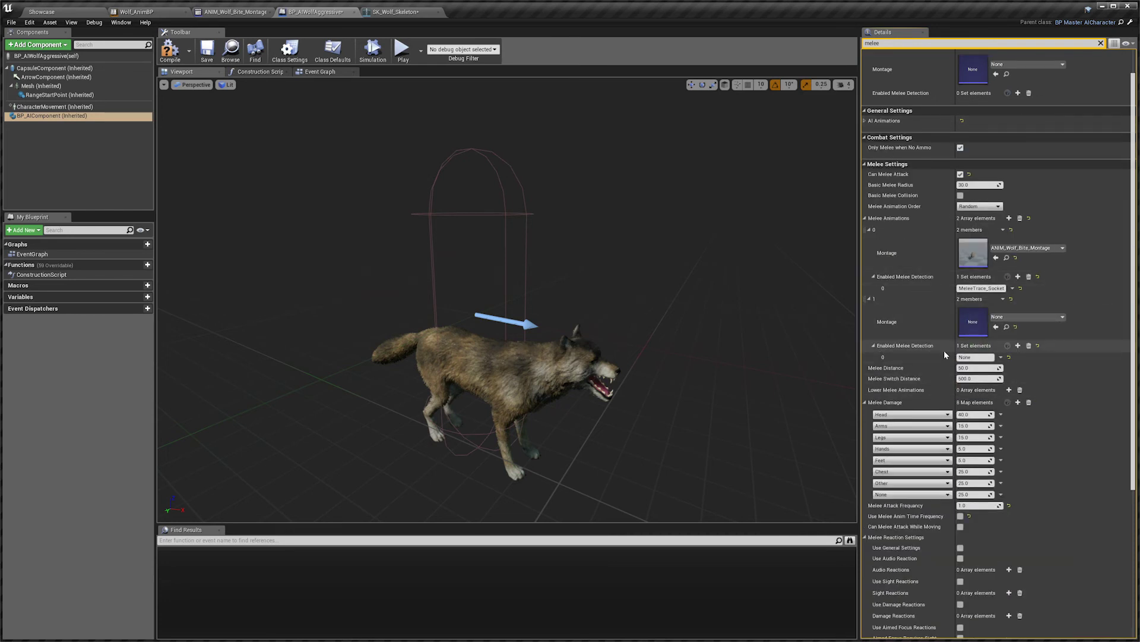
pyautogui.hotkey('ctrl', 'v')
pyautogui.press('Return')
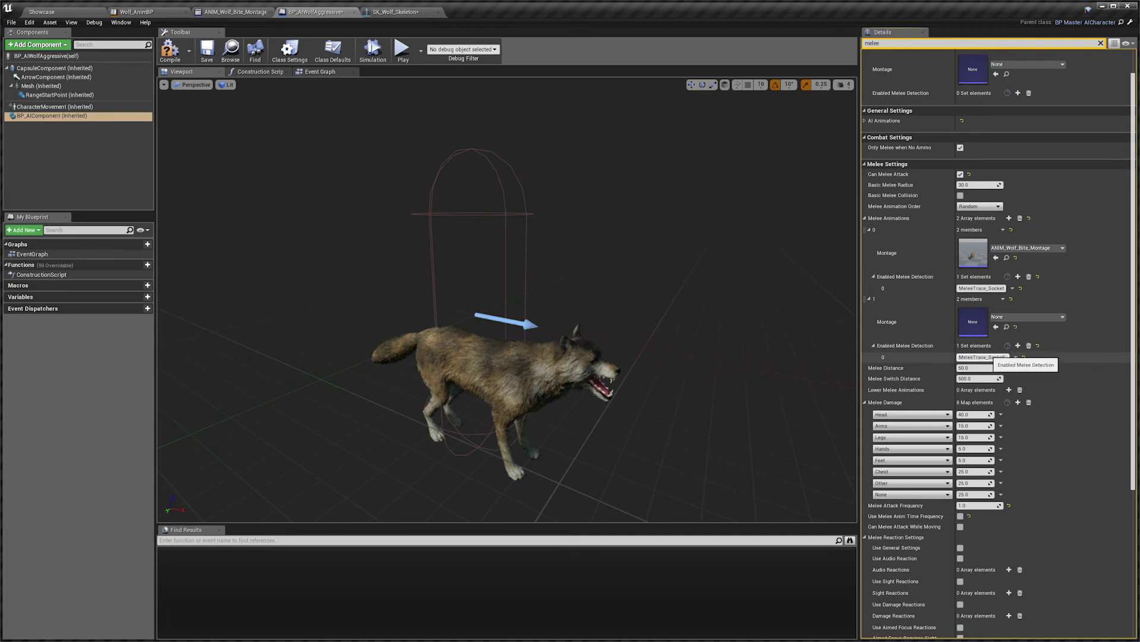
pyautogui.click(1003, 300)
pyautogui.click(1006, 319)
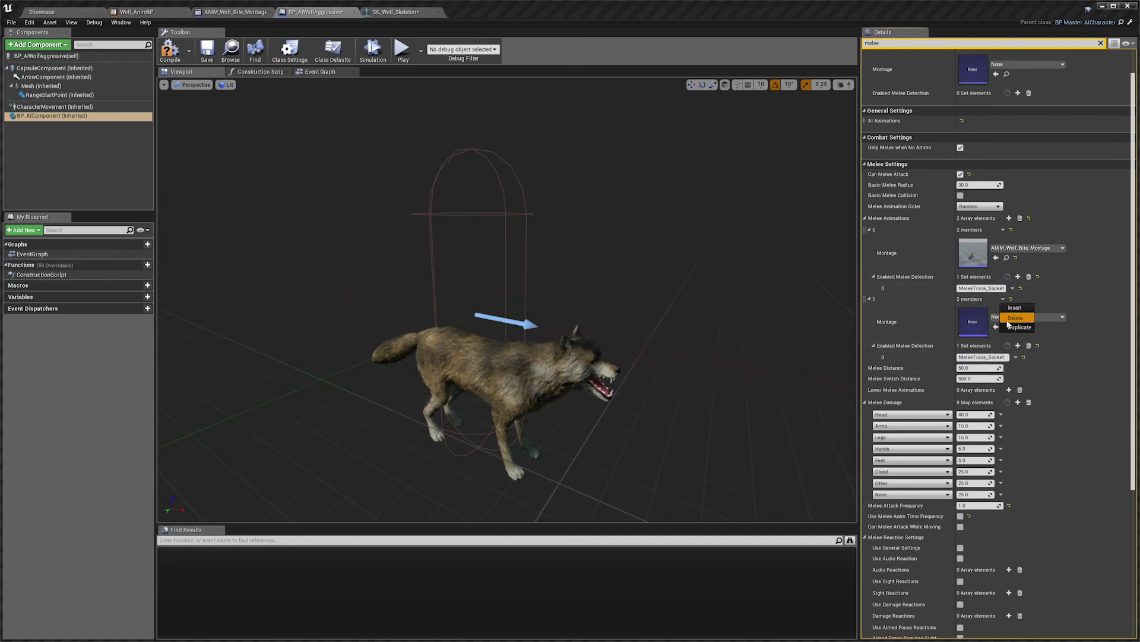
pyautogui.click(904, 121)
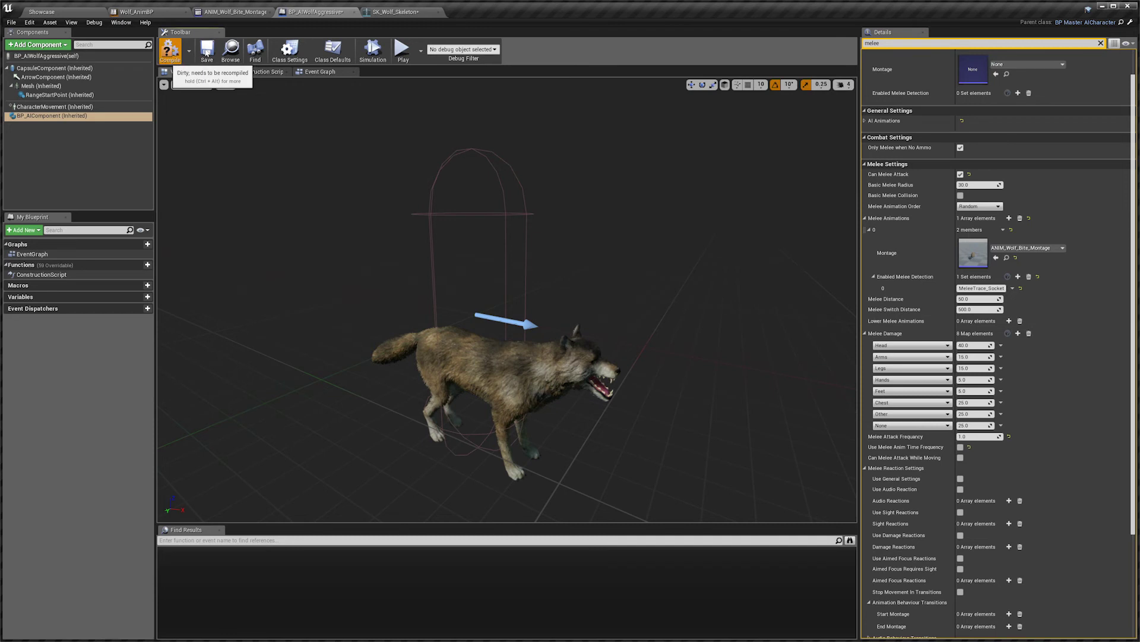
# Step: Compile the BP_AIWolfAggressive blueprint
pyautogui.click(171, 52)
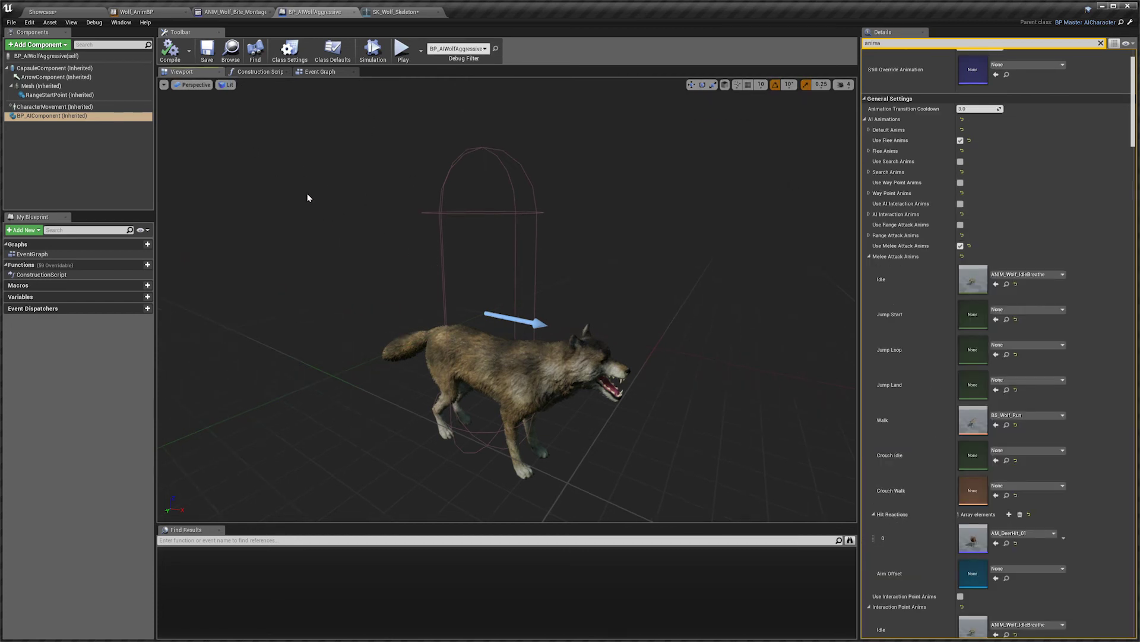
# Step: In Wolf_AnimBP, set the default Idle animation of the Smart AI Anims 1 variable to ANIM_Wolf_IdleBreathe
pyautogui.click(154, 15)
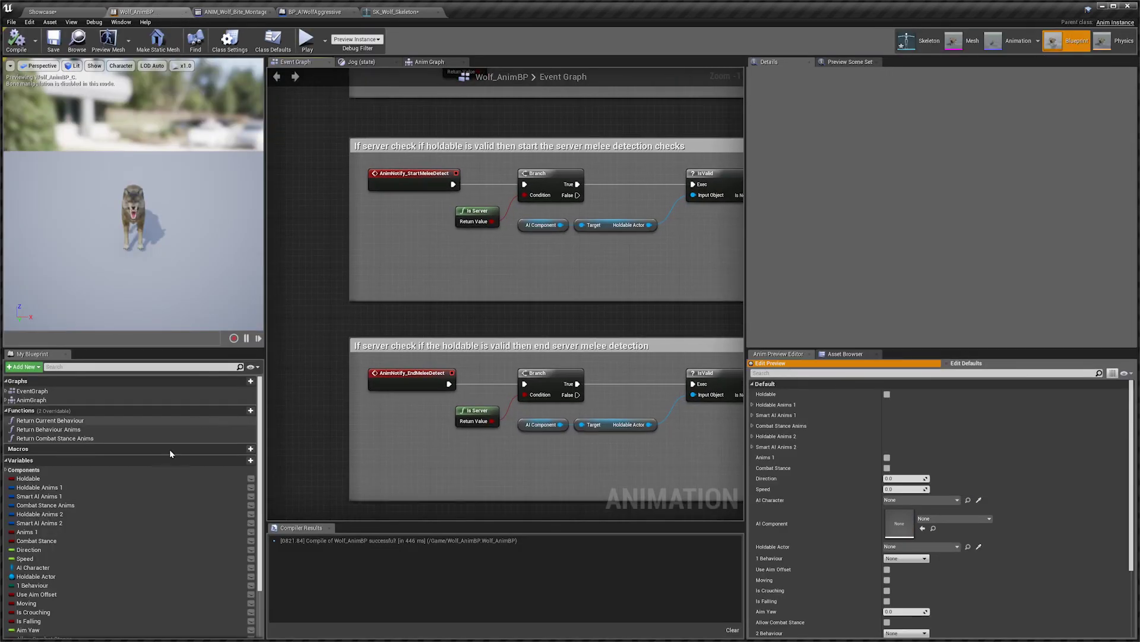
pyautogui.click(79, 497)
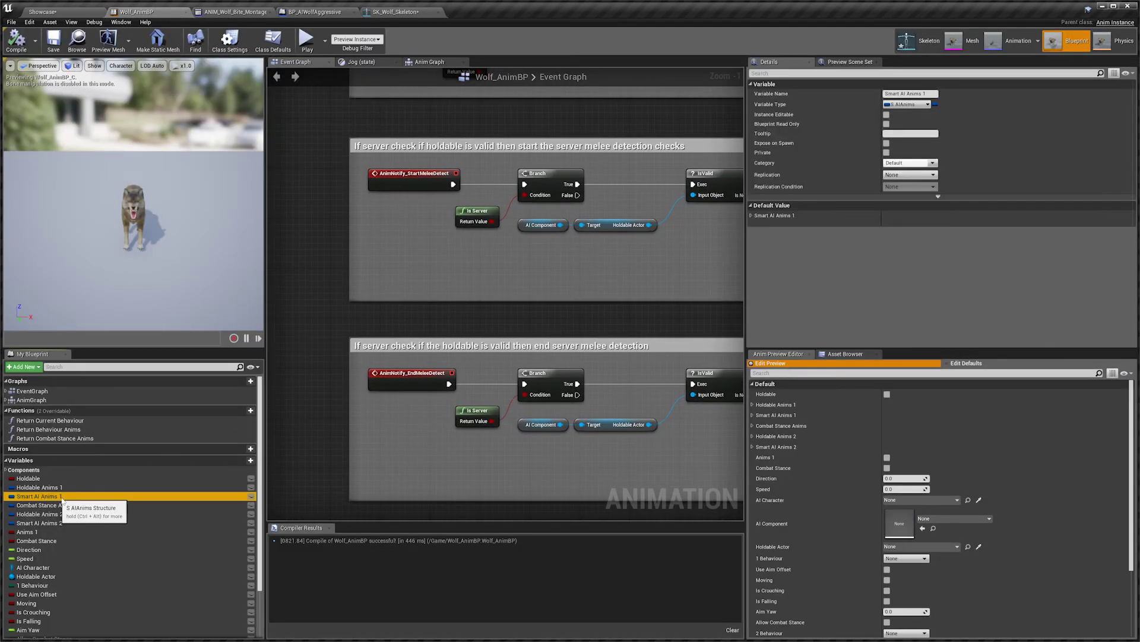
pyautogui.click(752, 216)
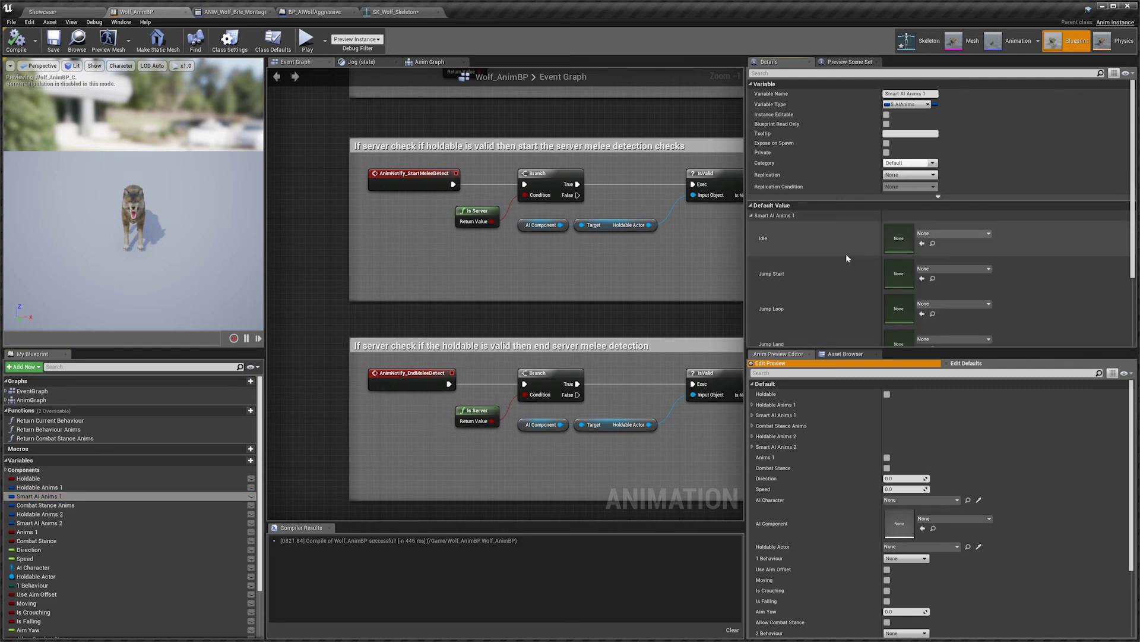
pyautogui.scroll(-2, 846, 254)
pyautogui.scroll(-1, 845, 254)
pyautogui.click(948, 120)
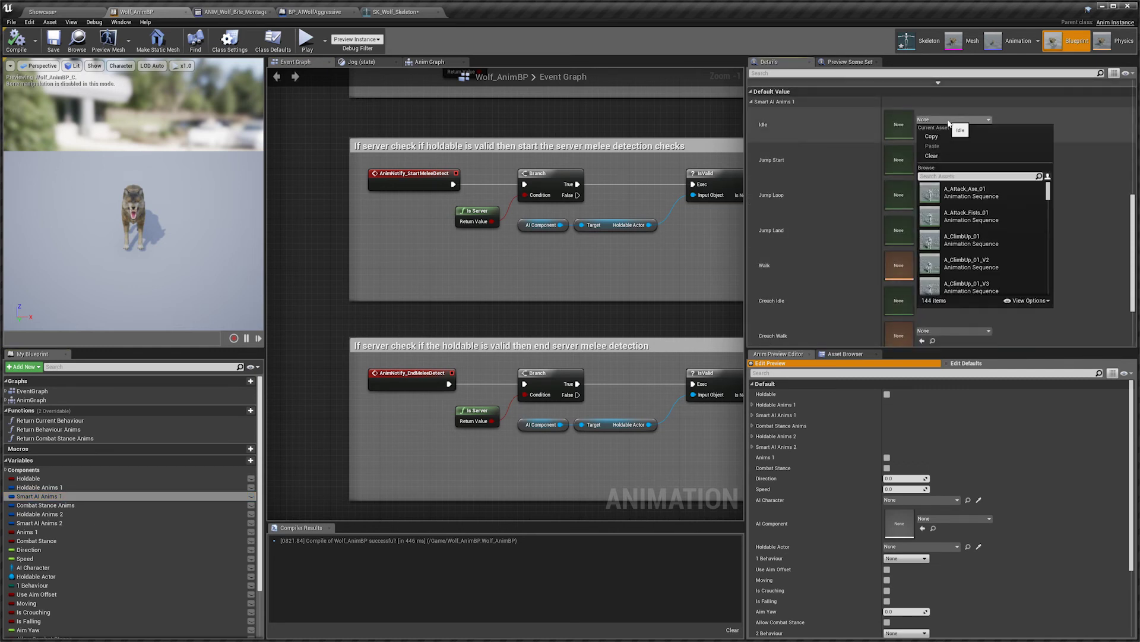
pyautogui.write('be')
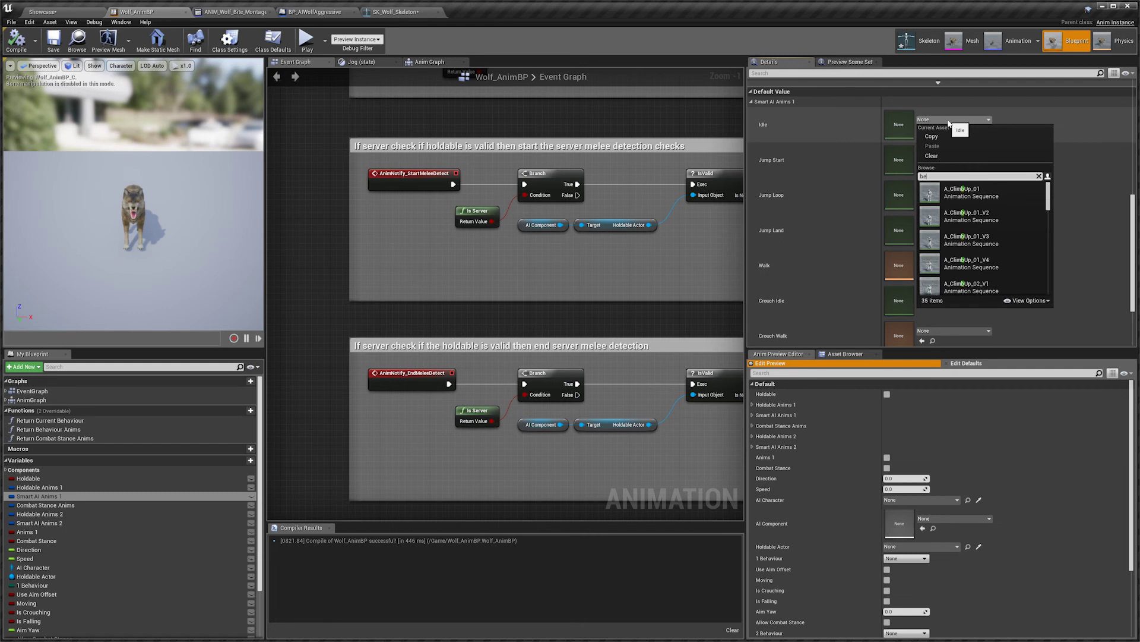
pyautogui.press('BackSpace')
pyautogui.write('r')
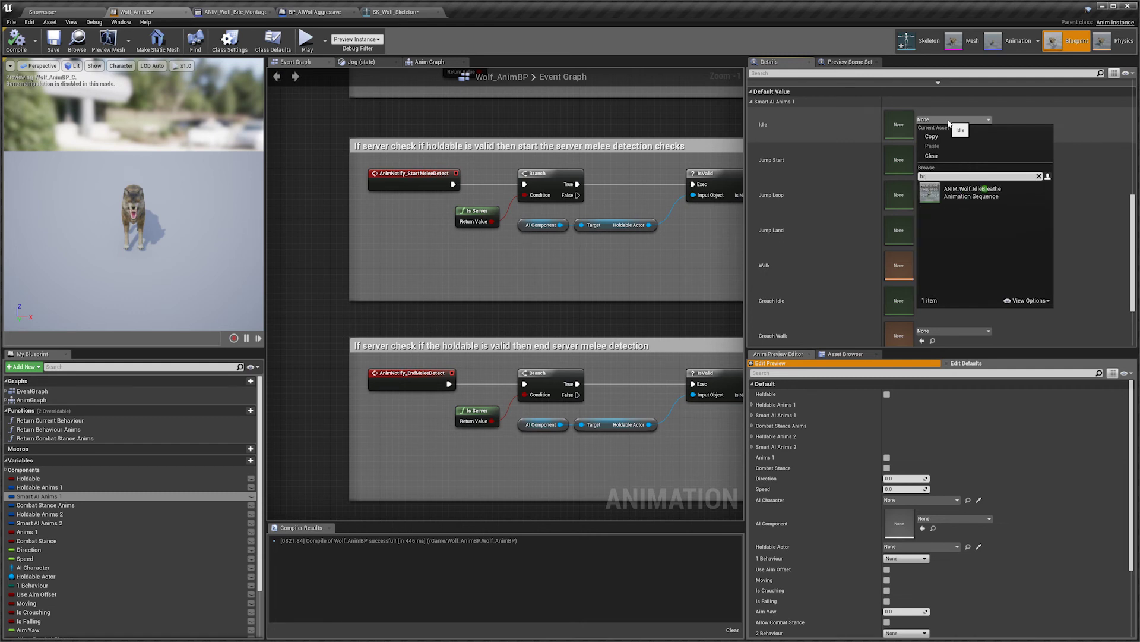
pyautogui.click(972, 190)
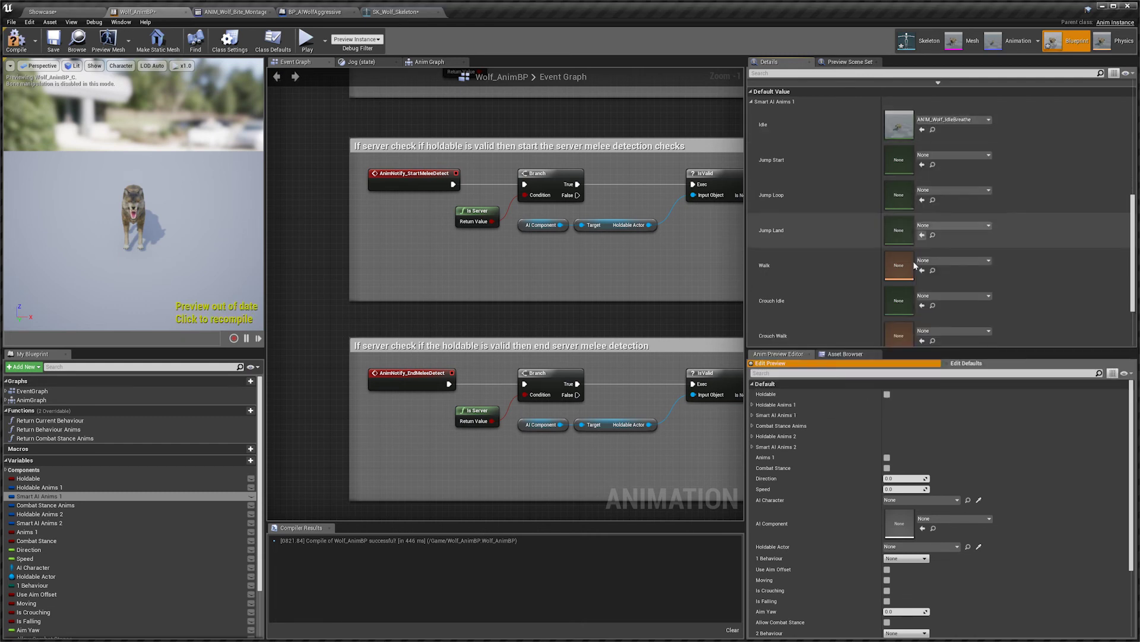
# Step: Set the default Walk blend space of Smart AI Anims 1 to BS_Wolf_Walk
pyautogui.click(945, 261)
pyautogui.write('walk')
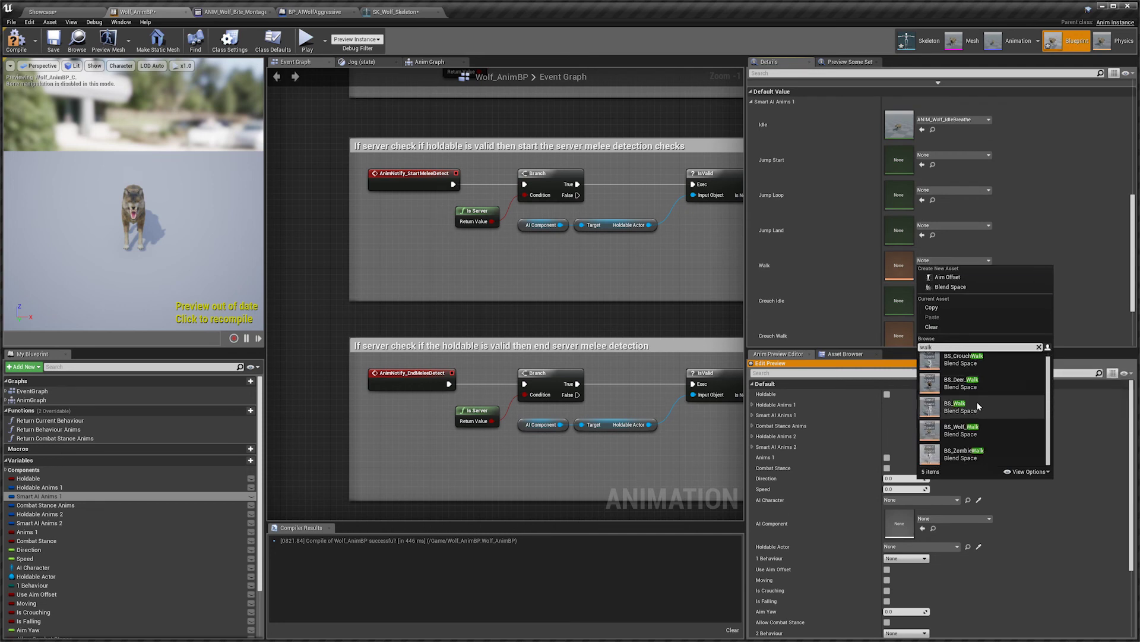
pyautogui.click(962, 434)
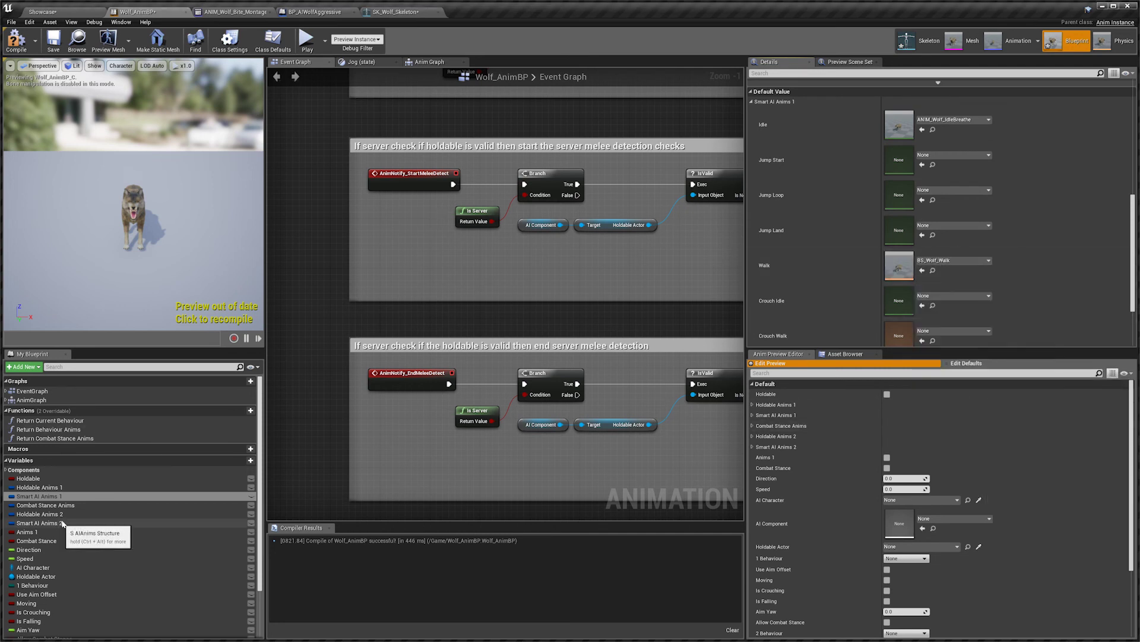
# Step: Set the default Idle animation of the Smart AI Anims 2 variable to ANIM_Wolf_IdleBreathe
pyautogui.click(63, 524)
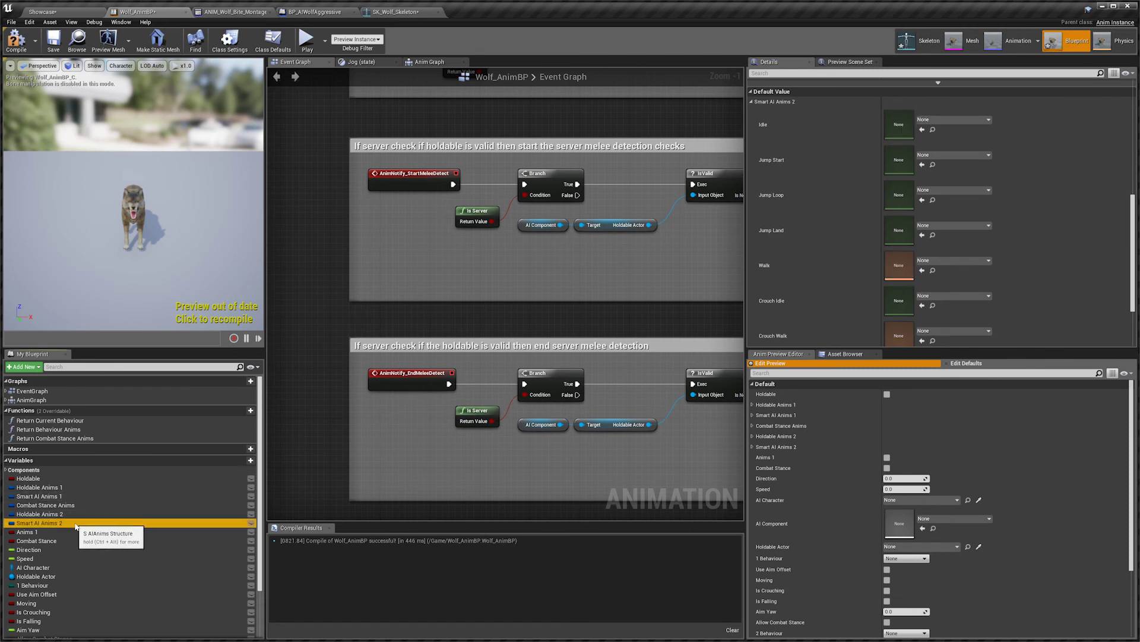
pyautogui.click(961, 120)
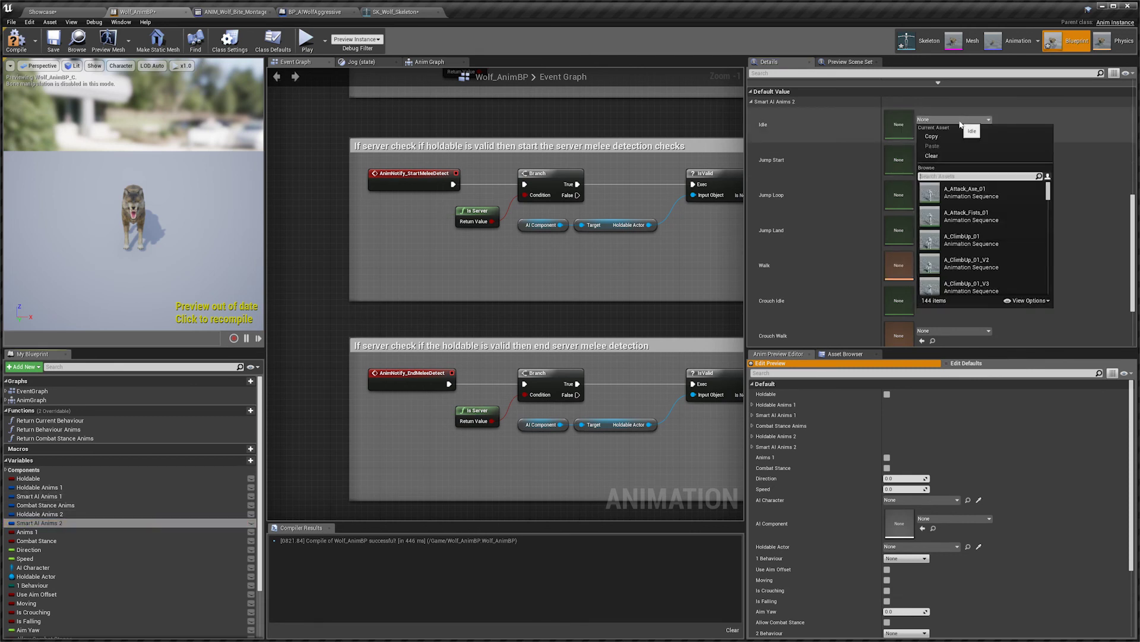
pyautogui.scroll(-7, 984, 213)
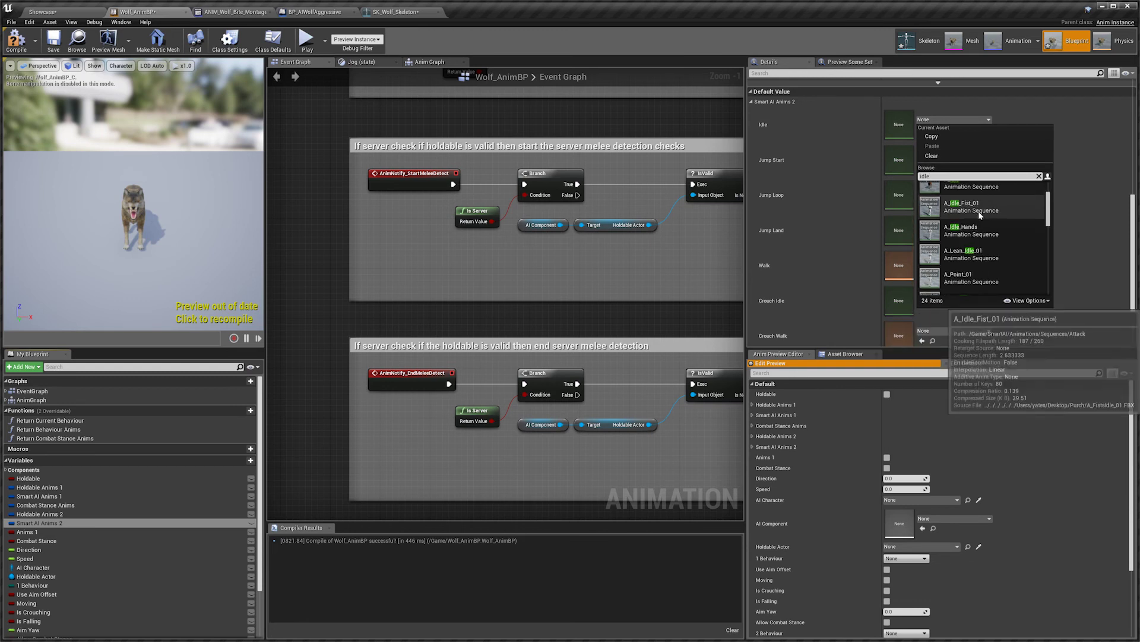
pyautogui.scroll(-3, 978, 236)
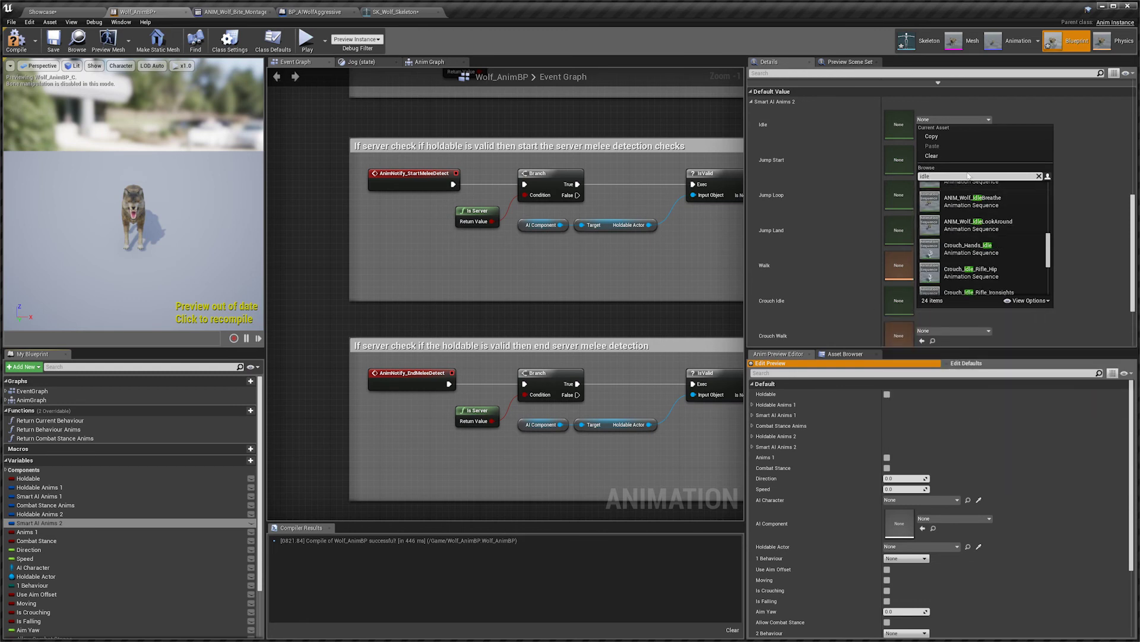
pyautogui.write('bre')
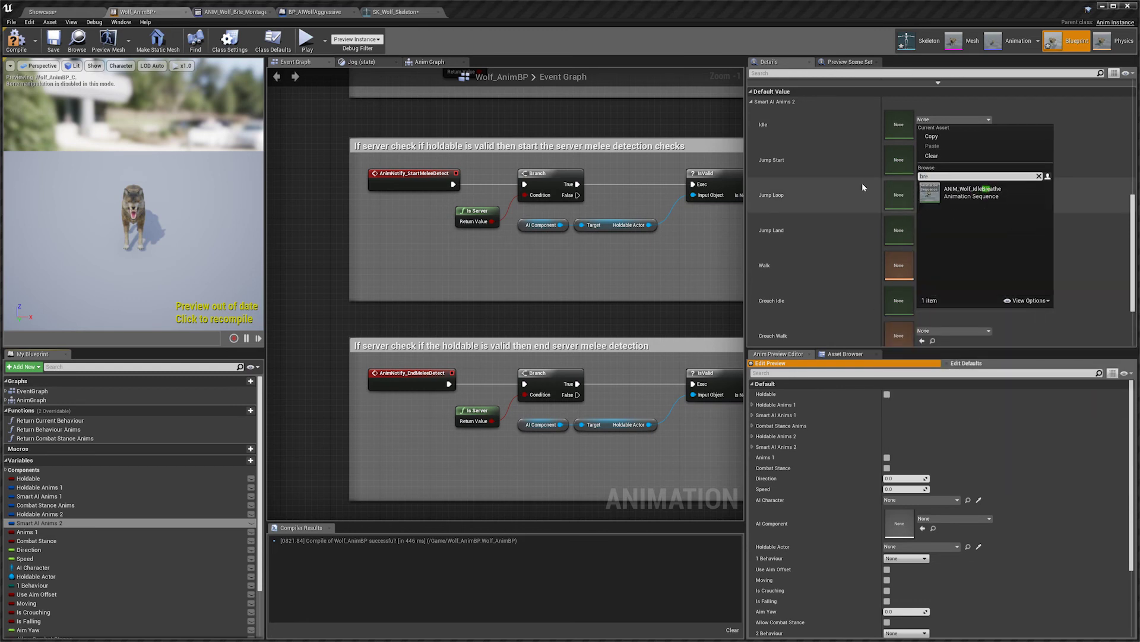
pyautogui.click(1004, 196)
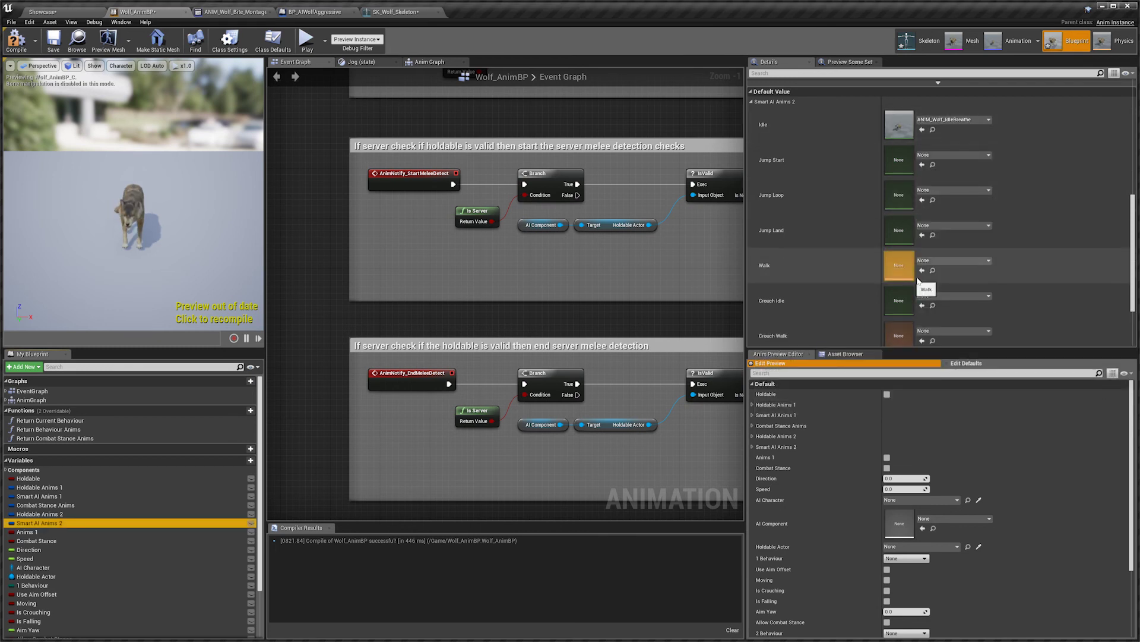
# Step: Set the default Walk blend space of Smart AI Anims 2 to BS_Wolf_Walk
pyautogui.click(945, 261)
pyautogui.write('wa')
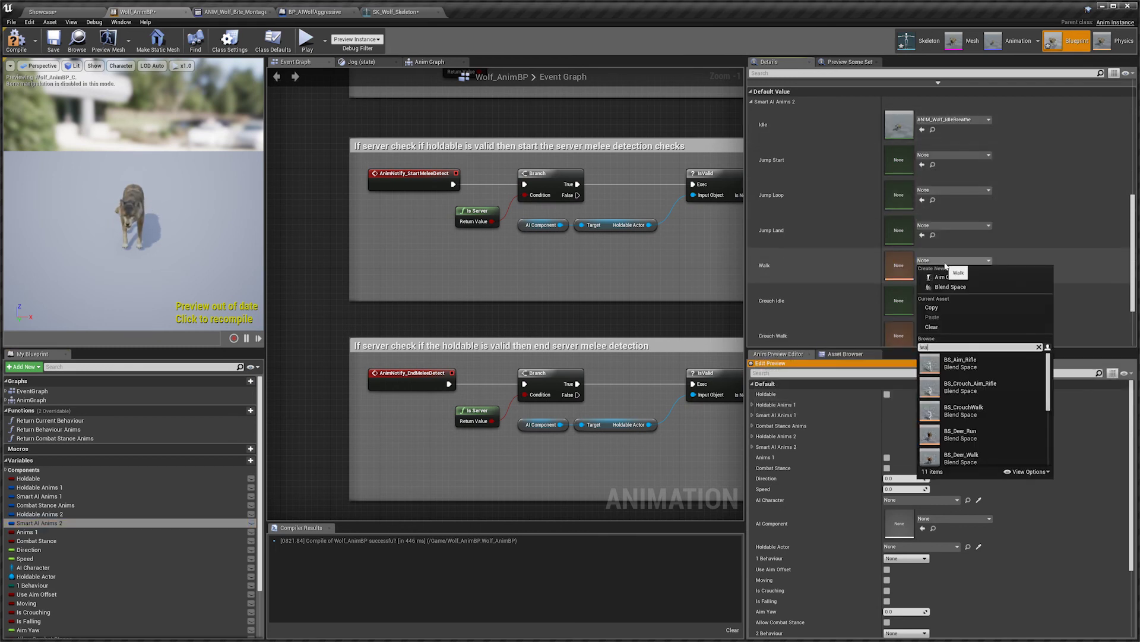
pyautogui.write('lk')
pyautogui.scroll(-2, 959, 428)
pyautogui.click(978, 432)
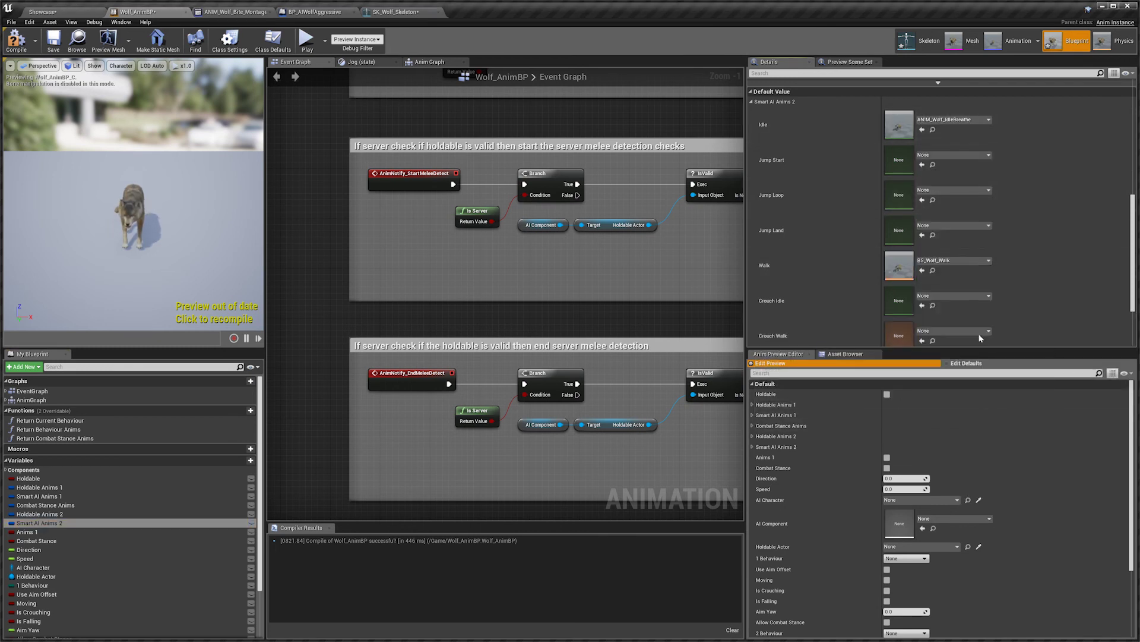
# Step: Compile the Wolf_AnimBP animation blueprint
pyautogui.moveTo(201, 230); pyautogui.dragTo(78, 234, button='right')
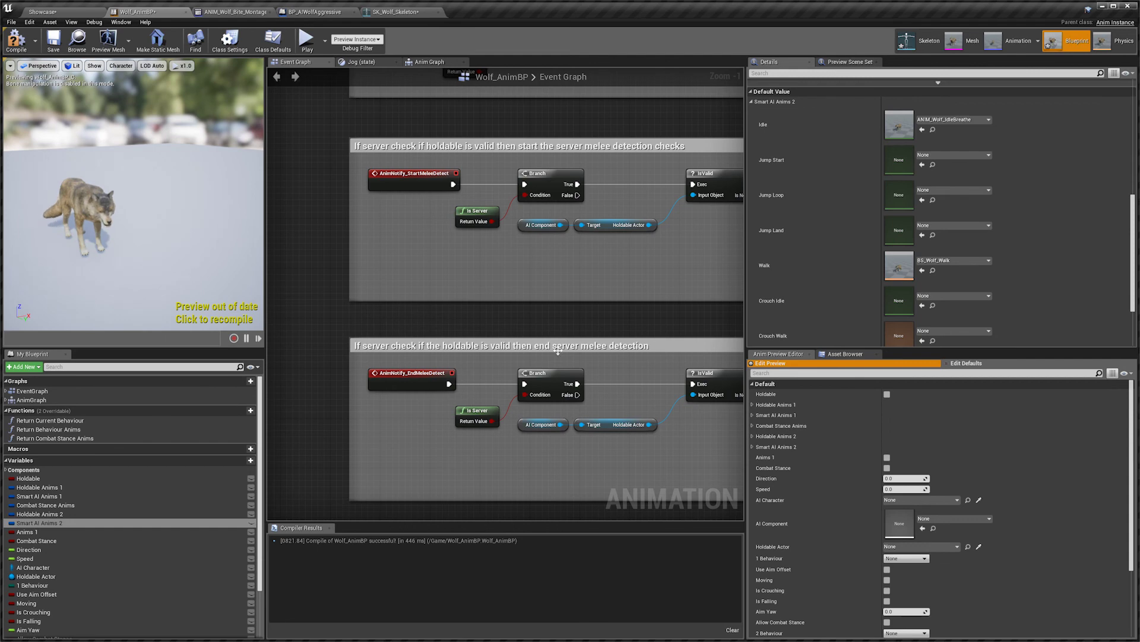
pyautogui.click(16, 40)
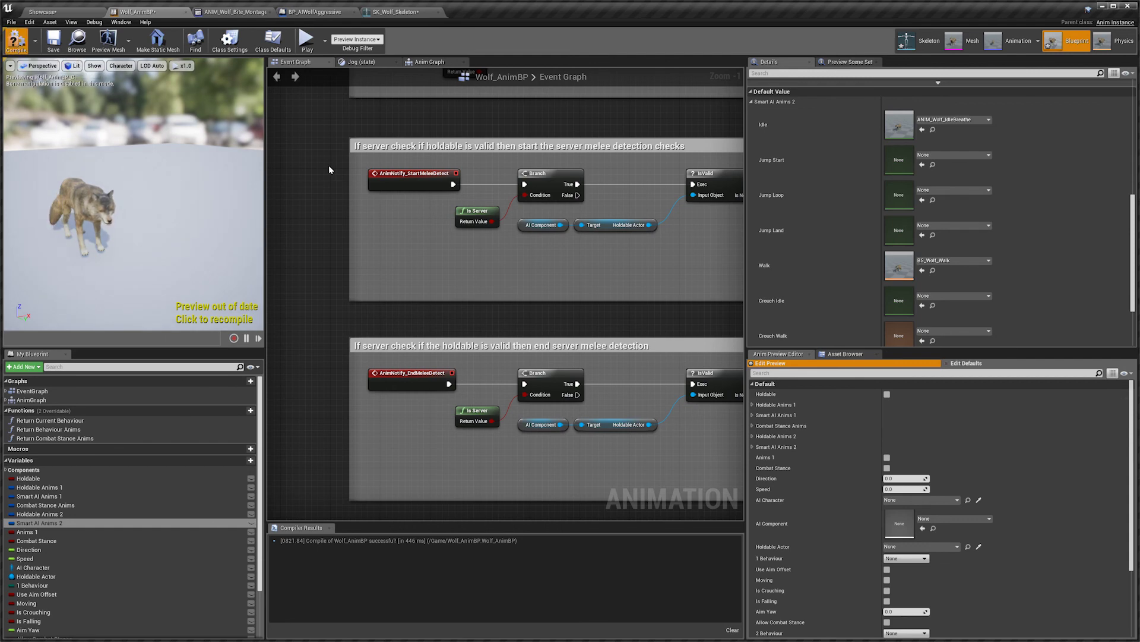
pyautogui.moveTo(328, 166); pyautogui.dragTo(332, 151, button='right')
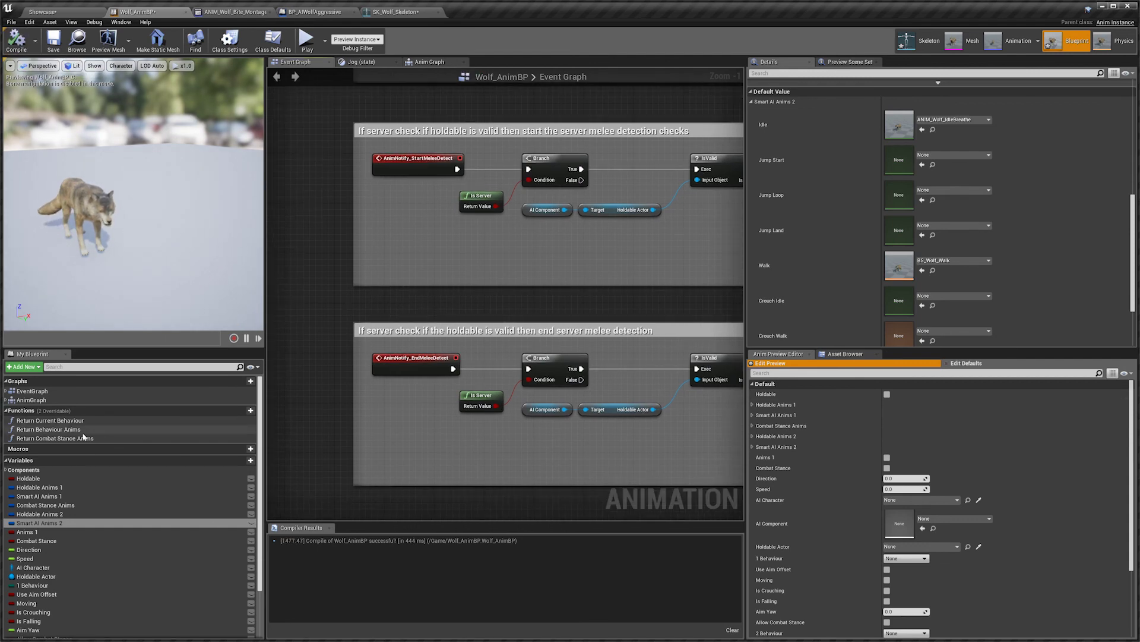
# Step: Assign Wolf_AnimBP as the Anim Class of the Mesh component in BP_AIWolfAggressive and save the blueprint
pyautogui.click(315, 12)
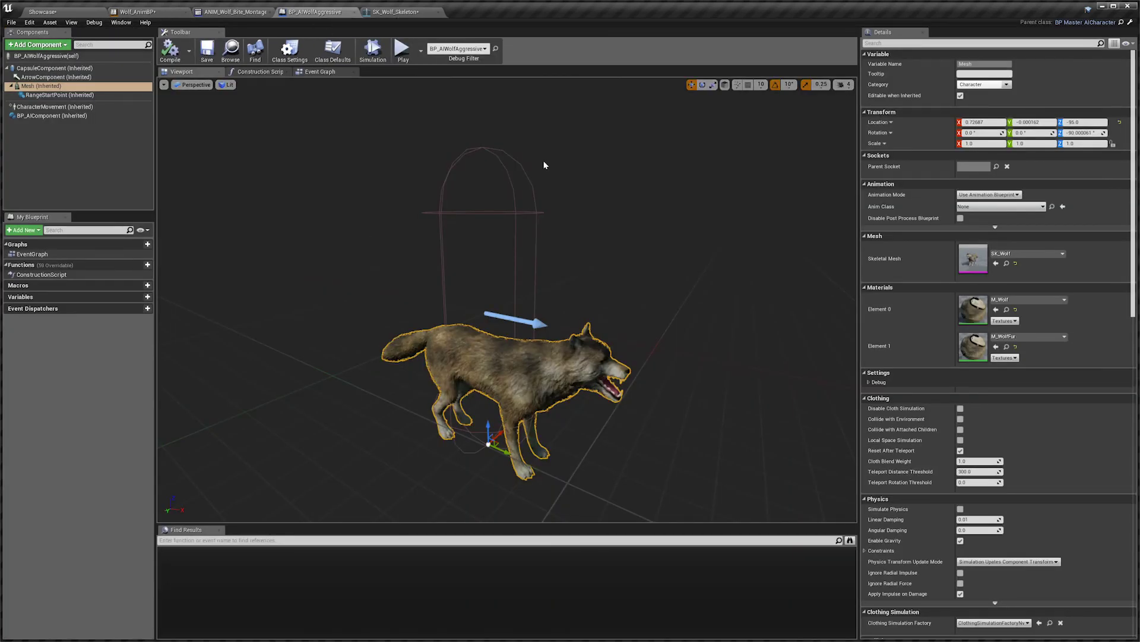
pyautogui.moveTo(333, 283); pyautogui.dragTo(327, 288, button='right')
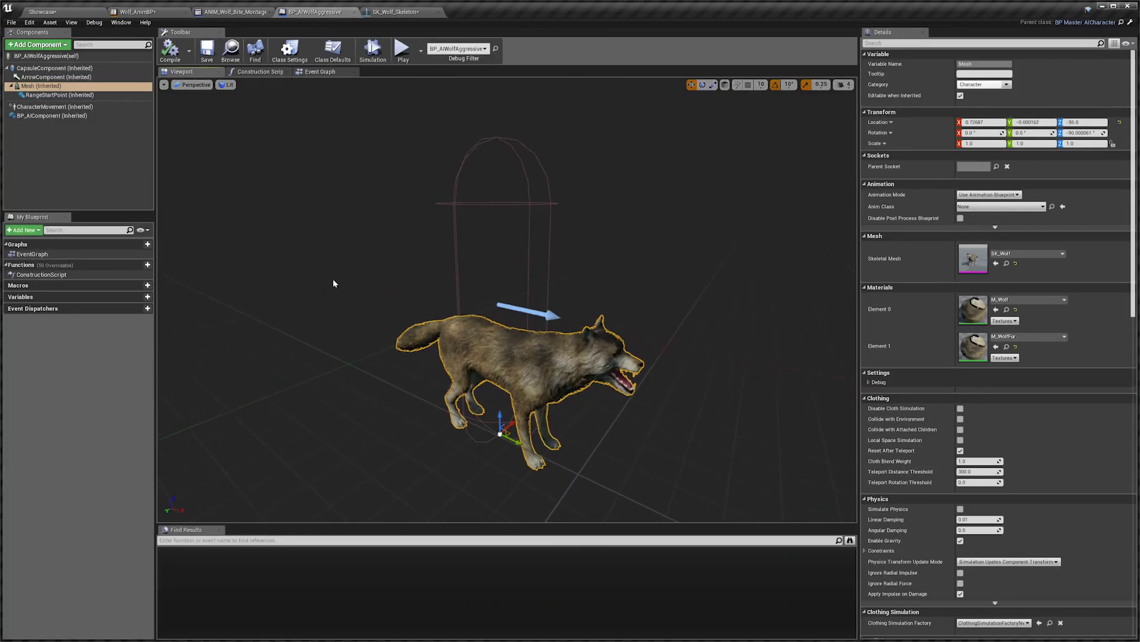
pyautogui.click(56, 89)
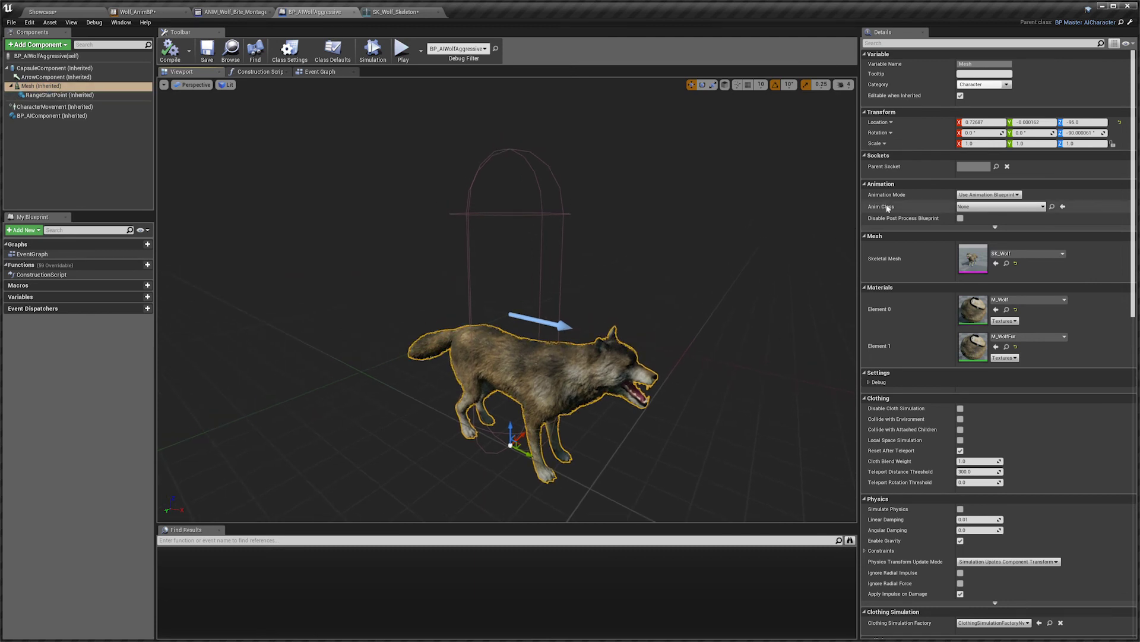
pyautogui.click(978, 209)
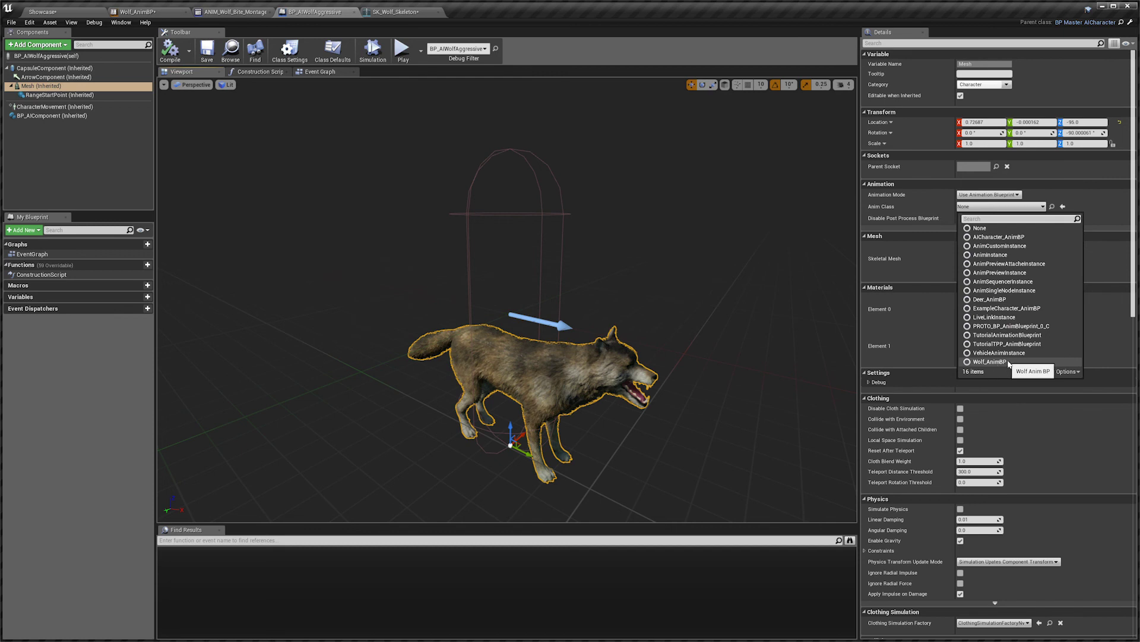
pyautogui.click(990, 361)
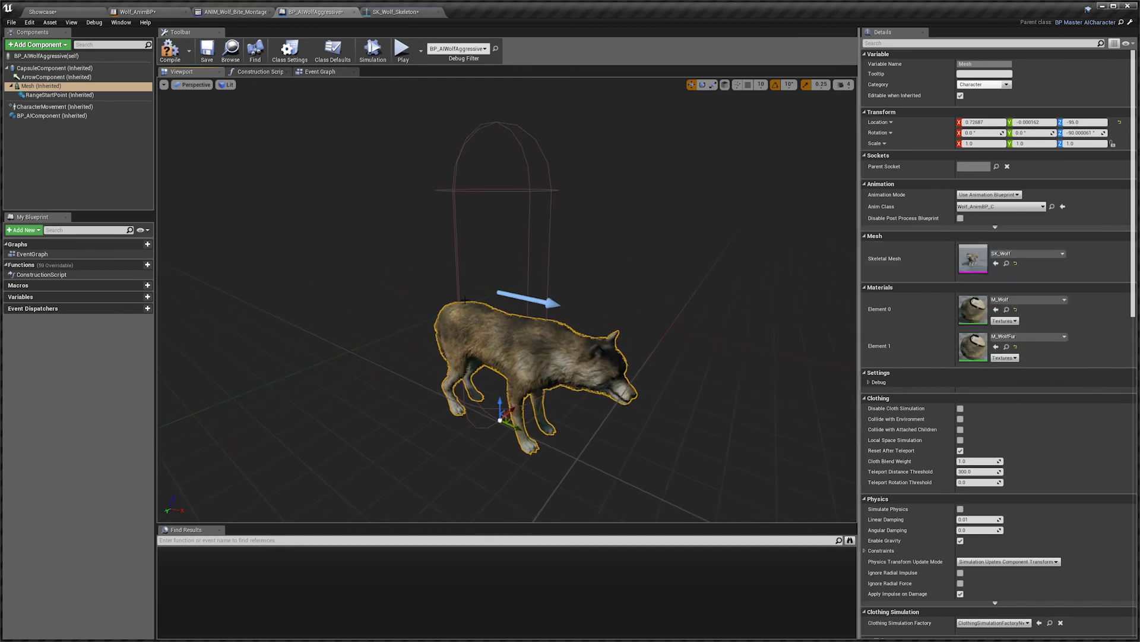
pyautogui.click(209, 57)
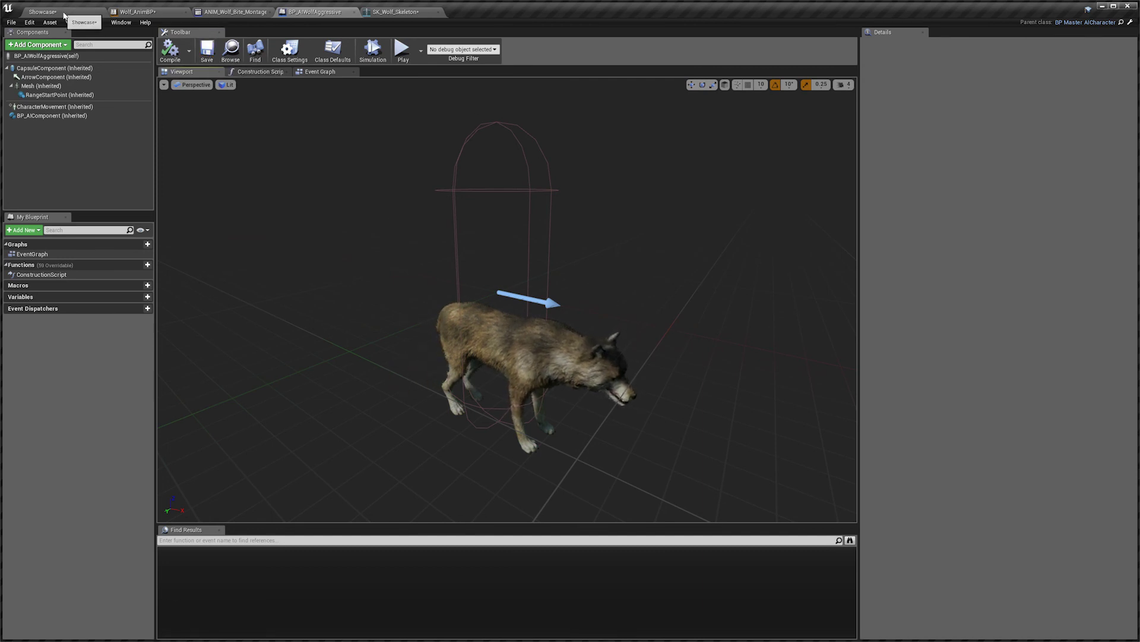
# Step: Place BP_AIWolfAggressive on the floor of the Showcase level and play-test its attack on the player character
pyautogui.click(43, 12)
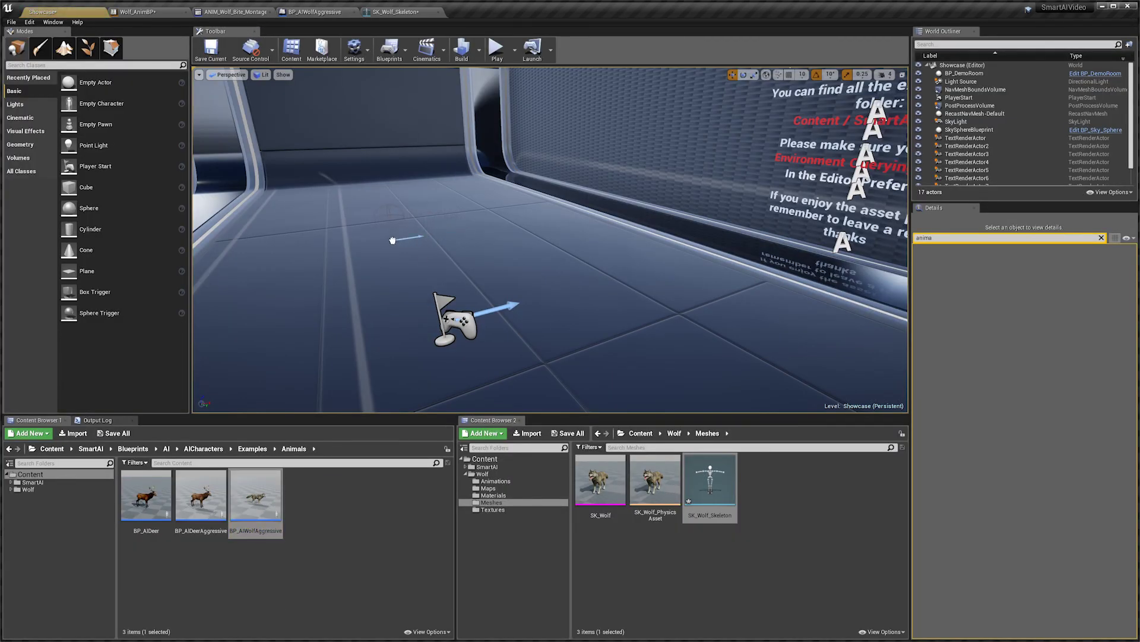
pyautogui.moveTo(392, 240); pyautogui.dragTo(392, 239)
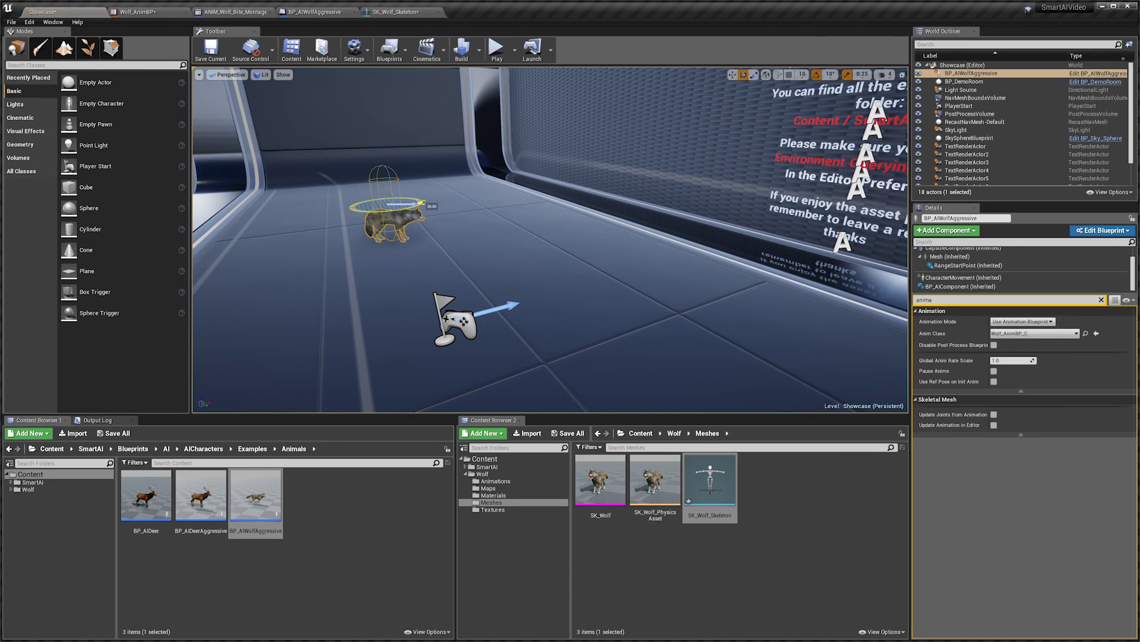
pyautogui.click(497, 47)
pyautogui.click(552, 271)
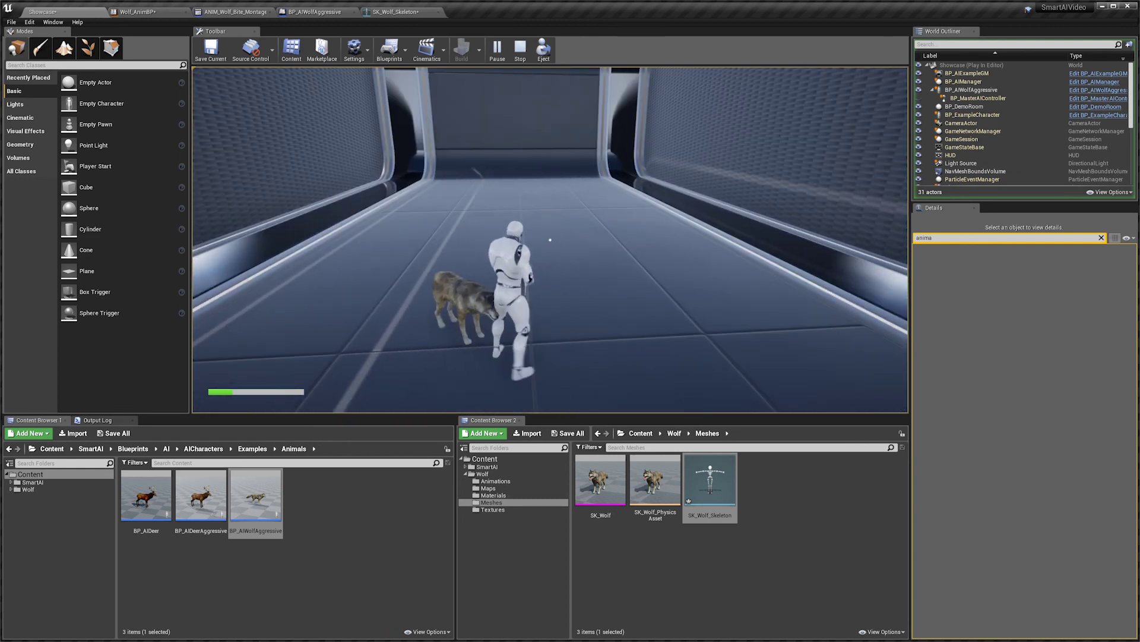
pyautogui.press('Escape')
# Step: Select the placed wolf in the level and examine the animation settings of its BP_AIComponent
pyautogui.moveTo(541, 264); pyautogui.dragTo(529, 219, button='right')
pyautogui.press('w')
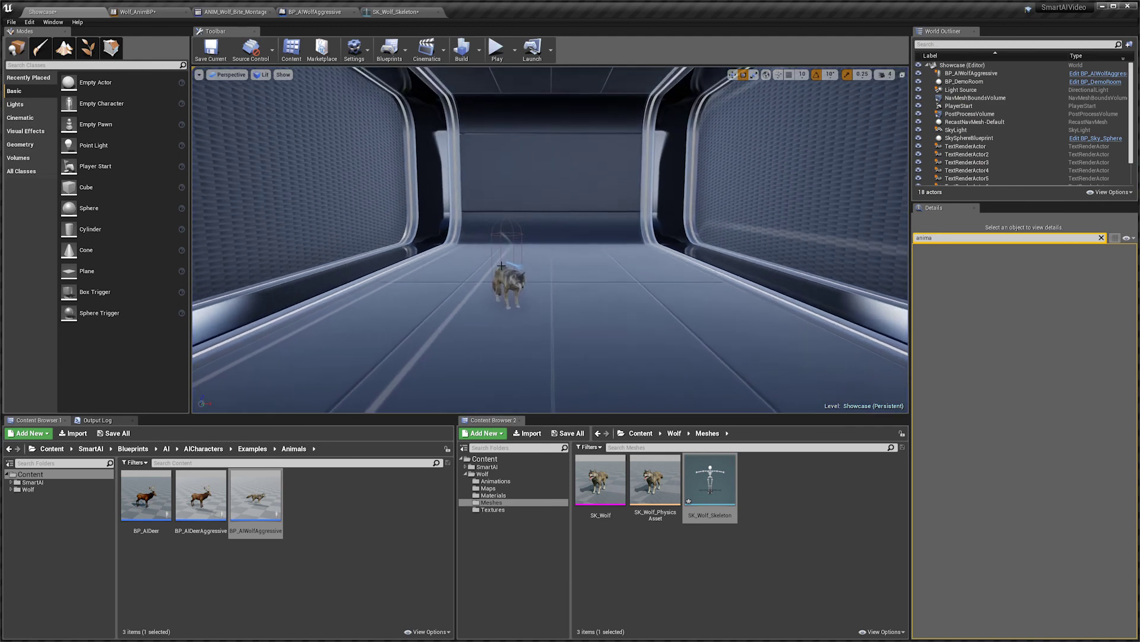
pyautogui.click(508, 274)
pyautogui.moveTo(536, 262); pyautogui.dragTo(528, 256, button='right')
pyautogui.press('w')
pyautogui.moveTo(414, 224); pyautogui.dragTo(427, 237, button='right')
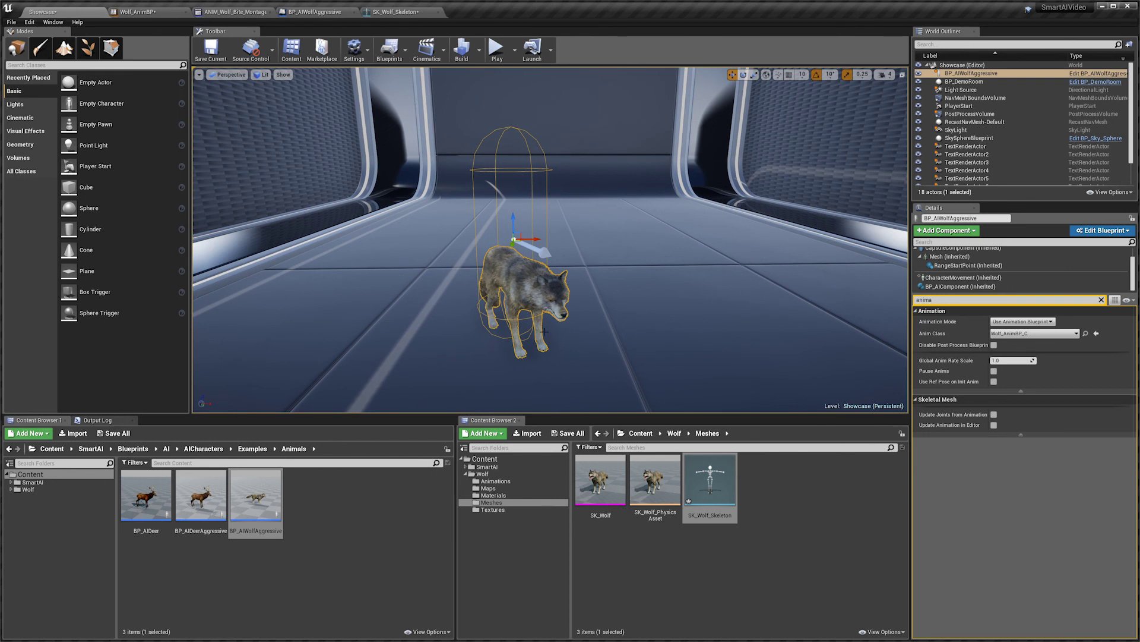
pyautogui.click(961, 286)
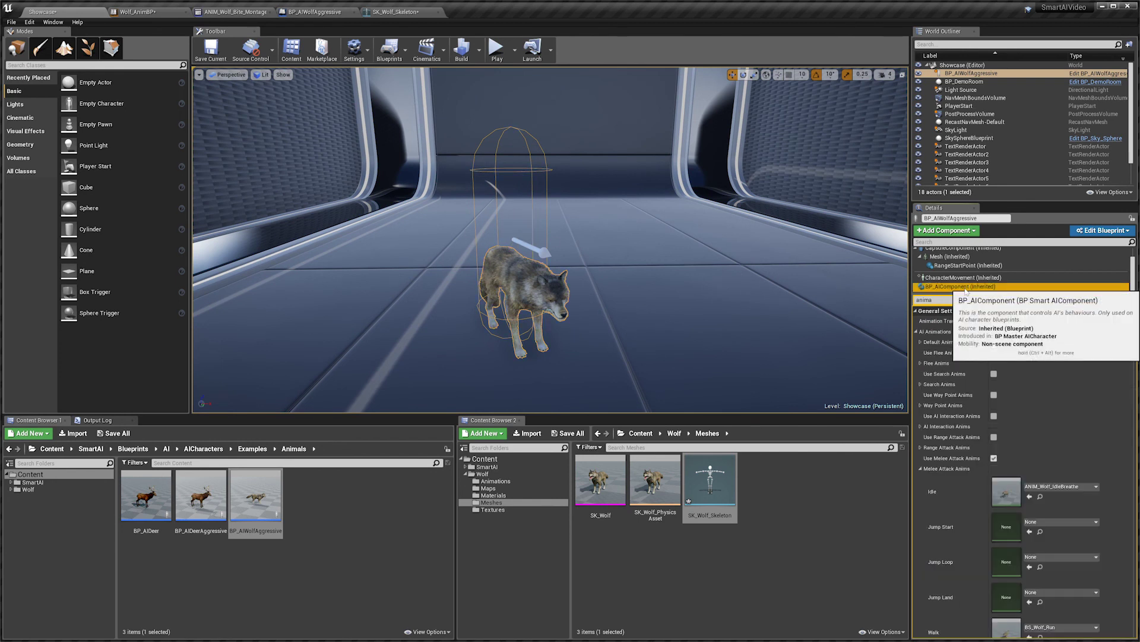
# Step: Filter the BP_AIComponent settings of BP_AIWolfAggressive by "death" and add an empty element to Death Animations
pyautogui.click(300, 13)
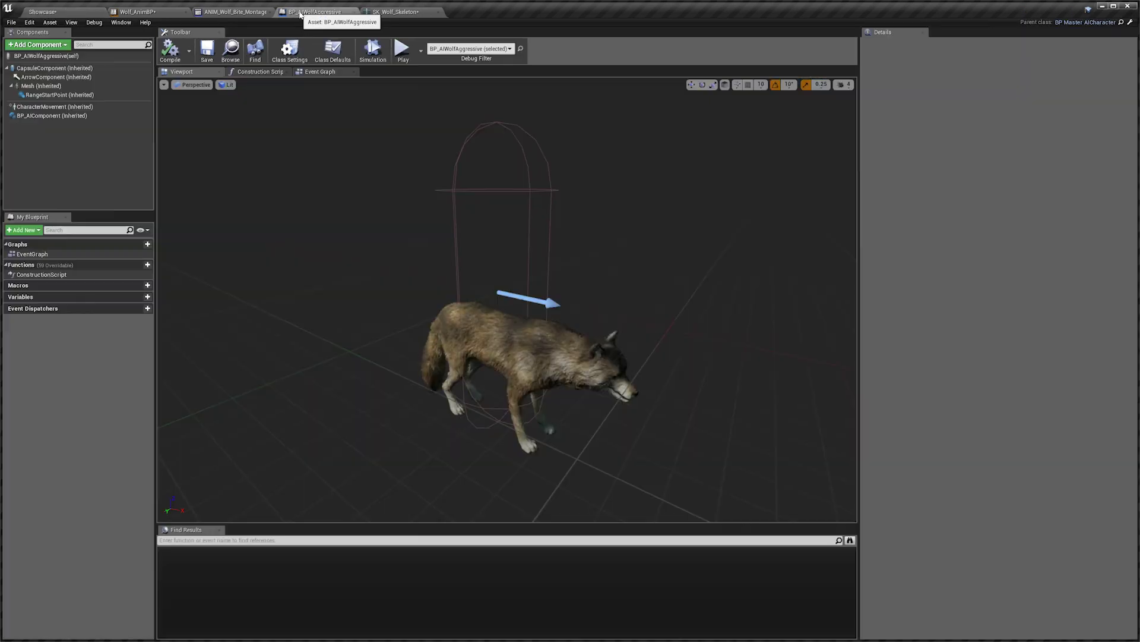
pyautogui.click(60, 115)
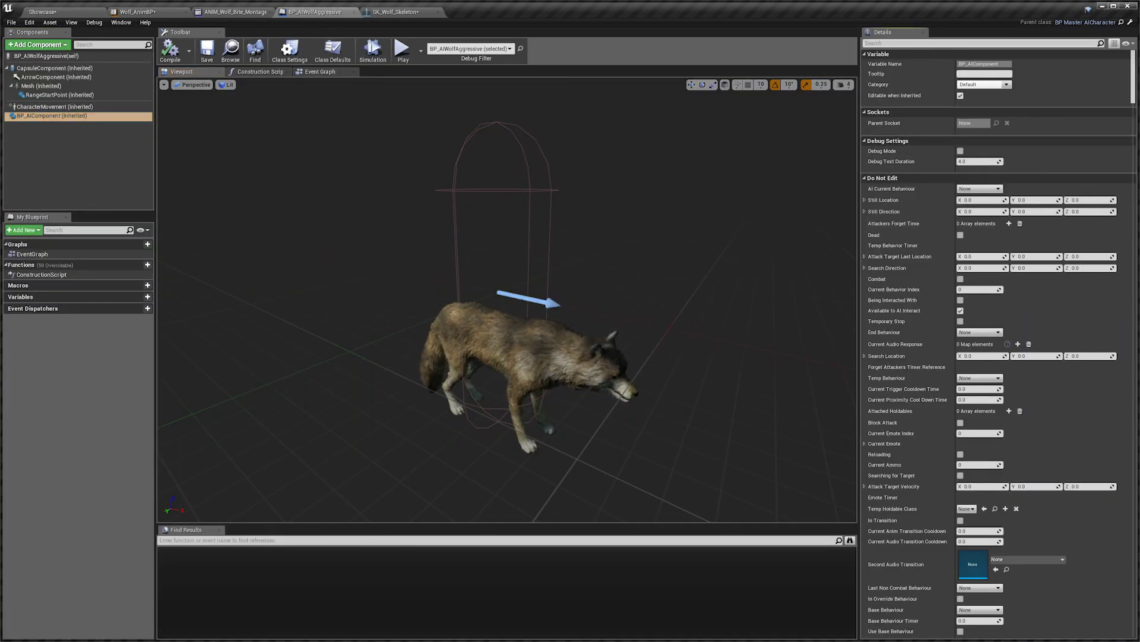
pyautogui.click(974, 44)
pyautogui.write('death')
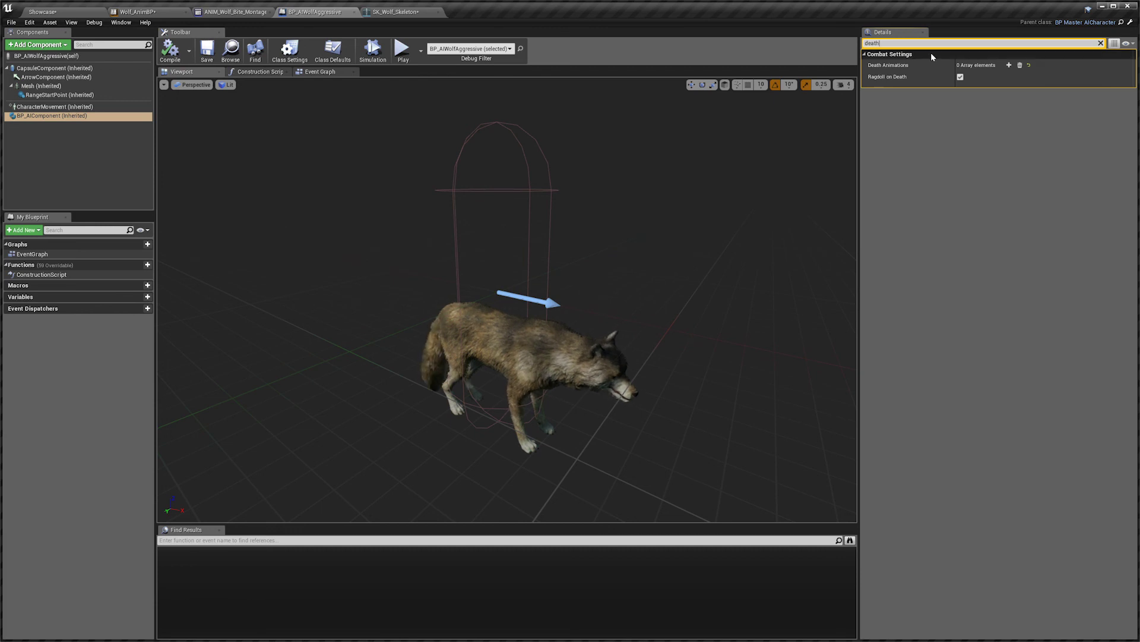
pyautogui.click(1009, 65)
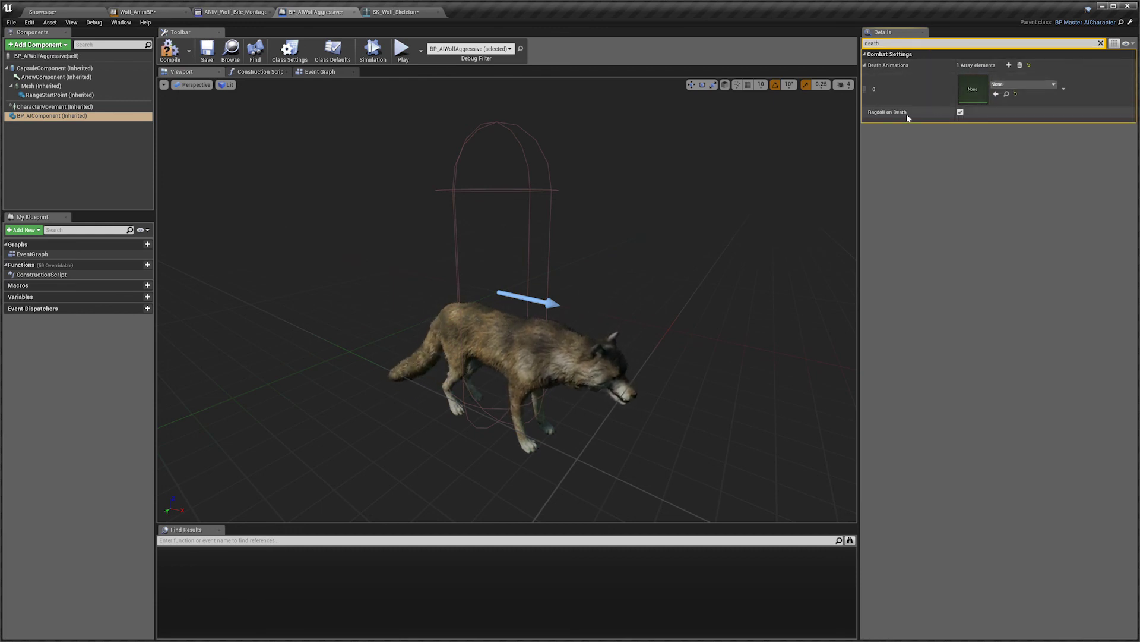
# Step: Turn off Ragdoll on Death and remove all elements from the Death Animations array
pyautogui.click(961, 112)
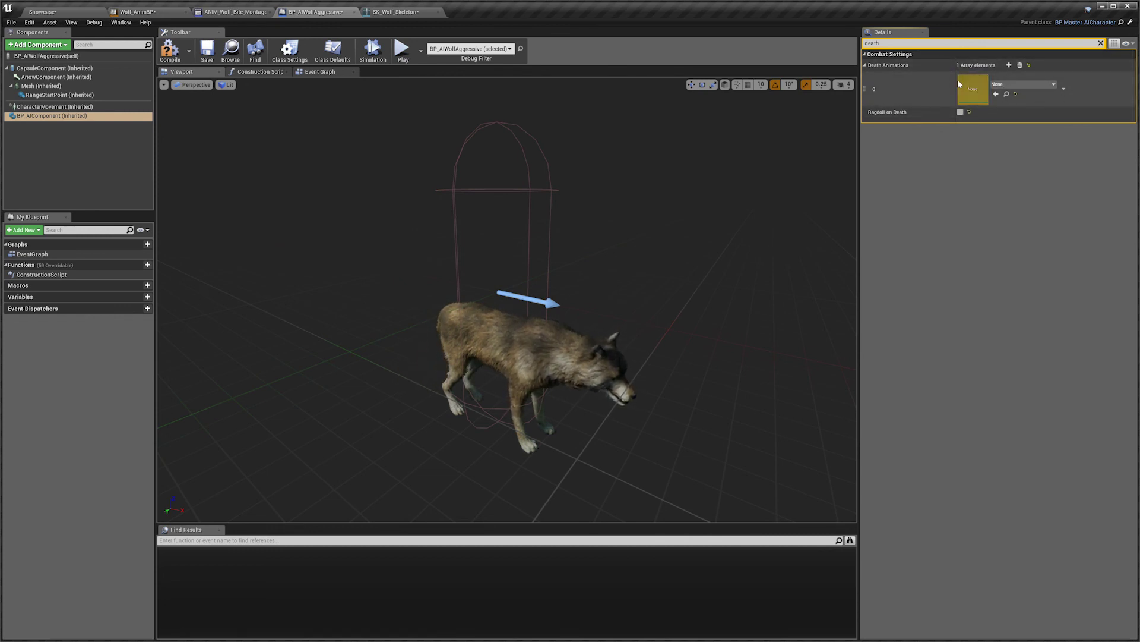
pyautogui.click(1021, 65)
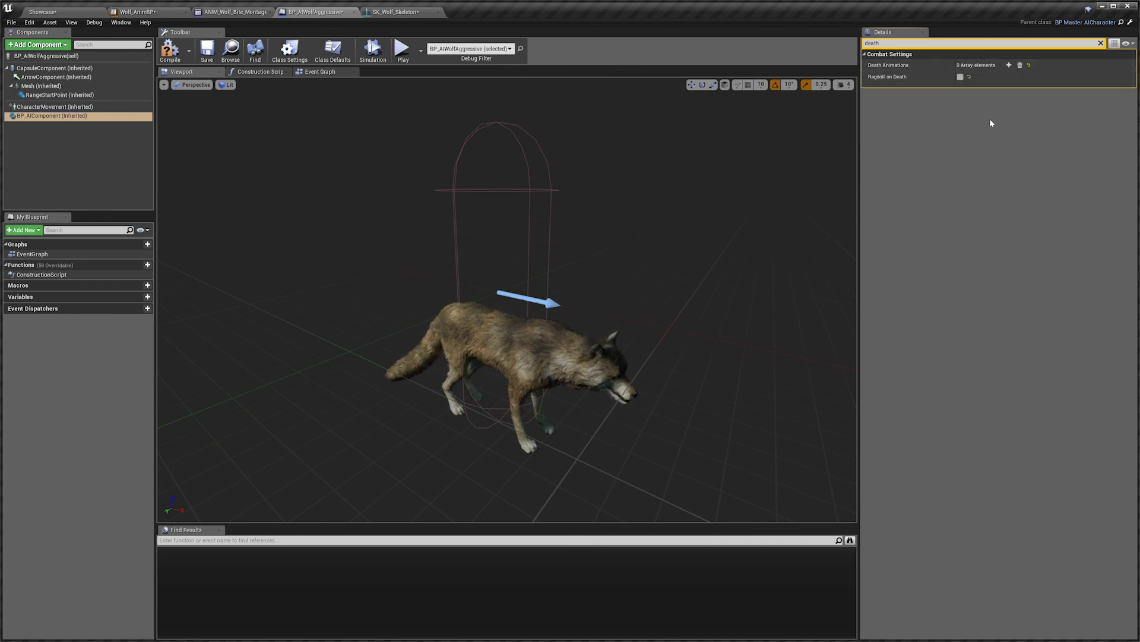